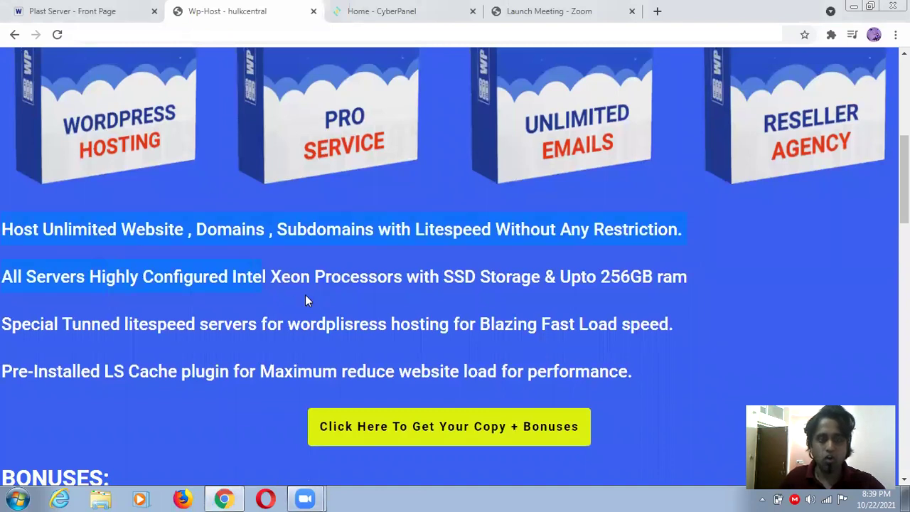
# - Read the hosting feature list on the Wp-Host page, from unlimited websites to server specifications, and check the product banner above it
pyautogui.click(10, 178)
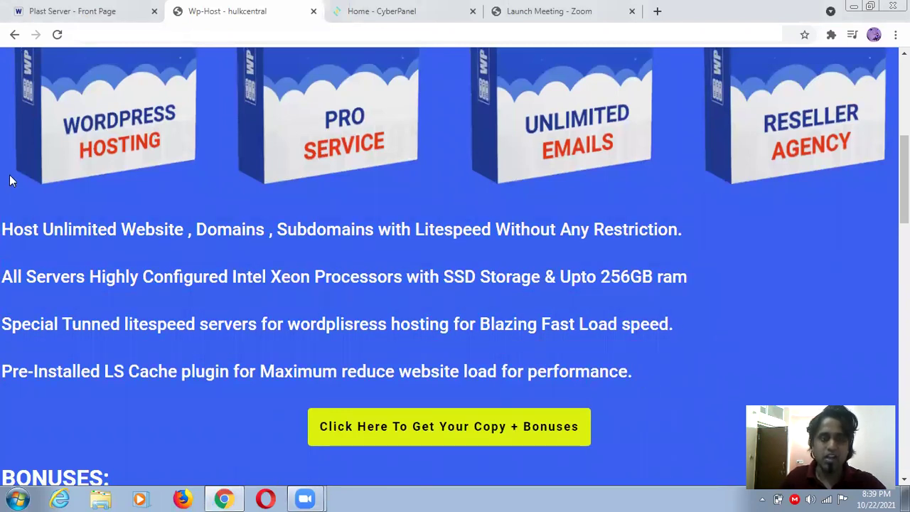
pyautogui.moveTo(73, 232); pyautogui.dragTo(297, 237)
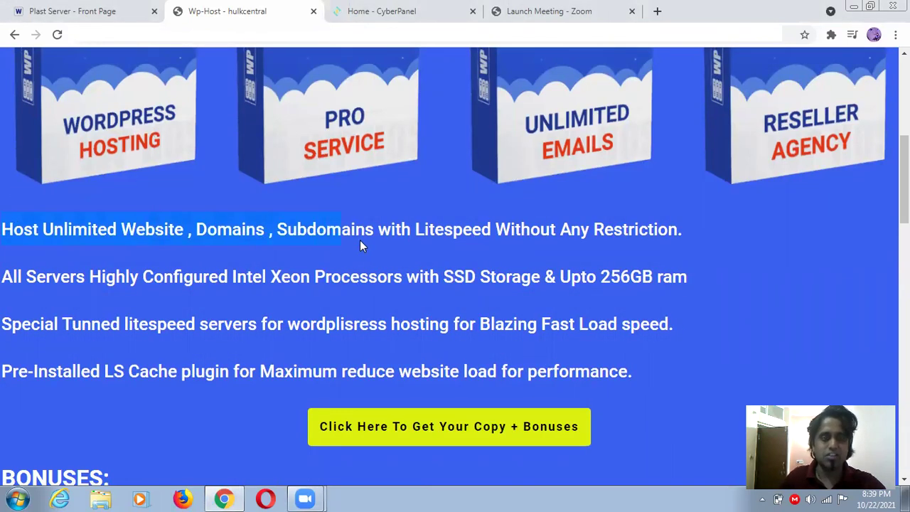
pyautogui.moveTo(538, 238); pyautogui.dragTo(113, 278)
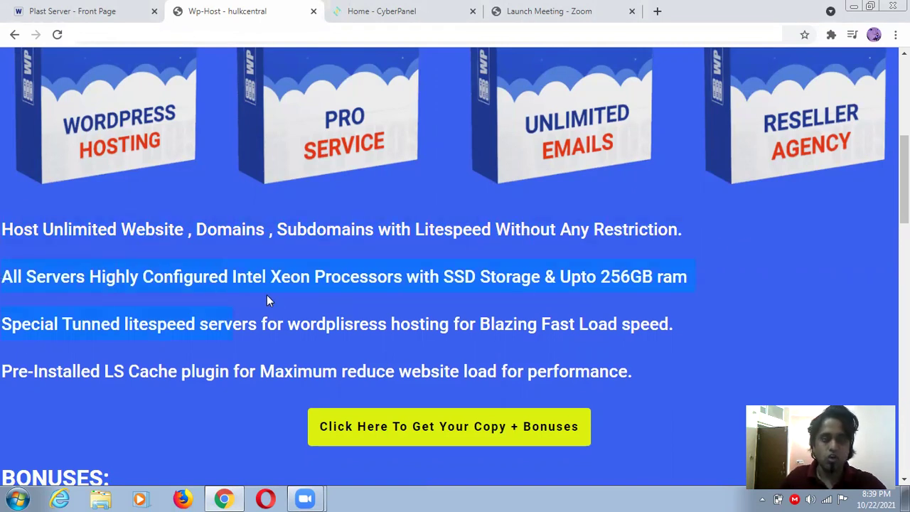
pyautogui.moveTo(276, 295); pyautogui.dragTo(355, 295)
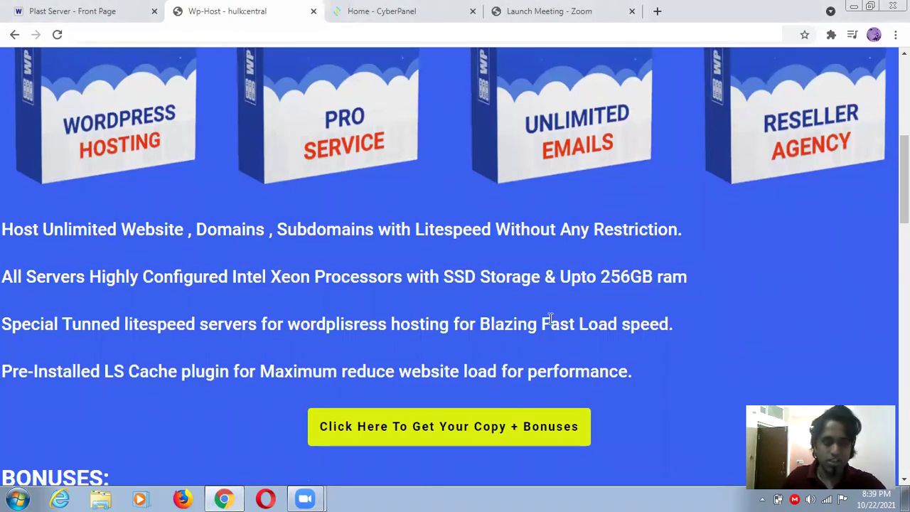
pyautogui.moveTo(441, 279); pyautogui.dragTo(359, 279)
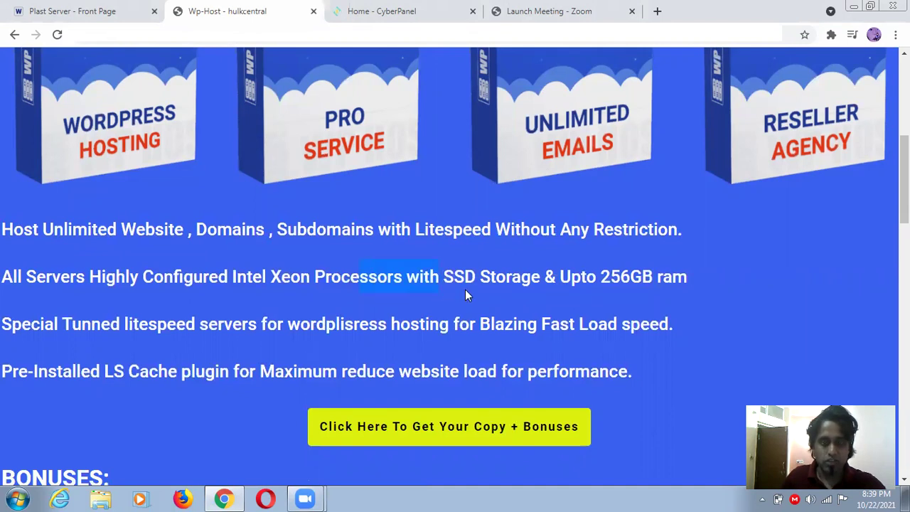
pyautogui.moveTo(594, 286); pyautogui.dragTo(672, 279)
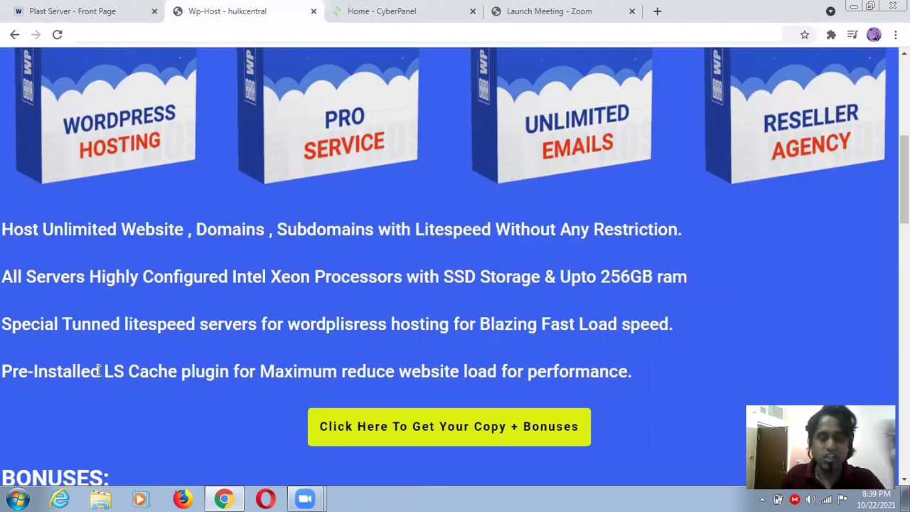
pyautogui.scroll(5, 690, 346)
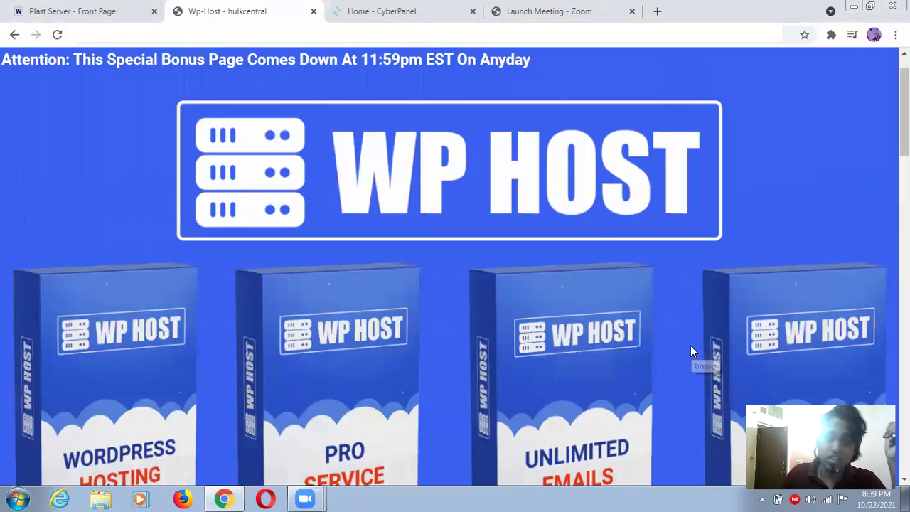
pyautogui.scroll(1, 690, 345)
pyautogui.scroll(-1, 690, 345)
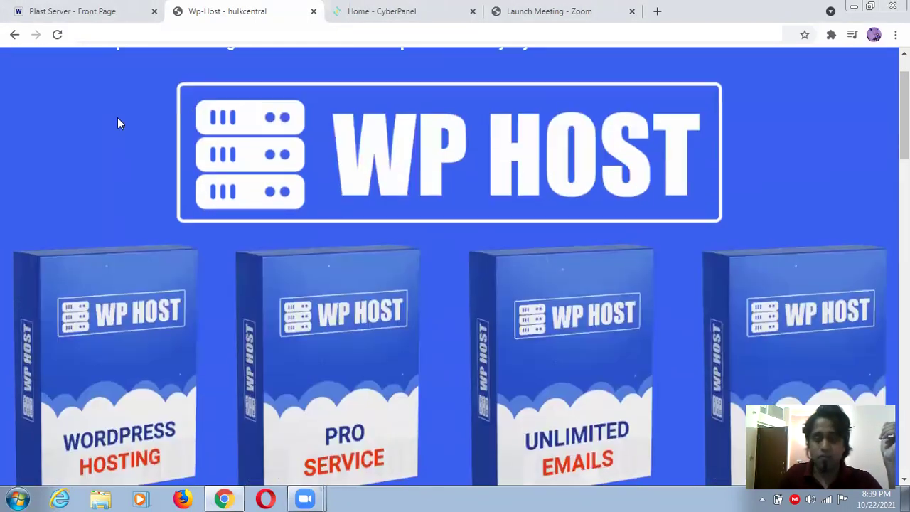
# - Review the bonus offers on the Wp-Host page, down to the "ONLY FOR 20 MINUTES AFTER LAUNCH" note below The Flash Method
pyautogui.click(83, 10)
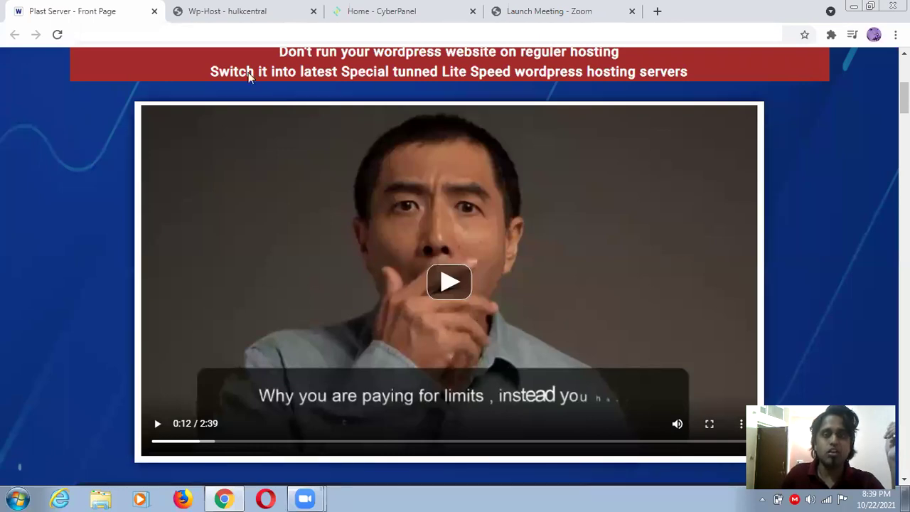
pyautogui.click(235, 12)
pyautogui.scroll(-10, 502, 244)
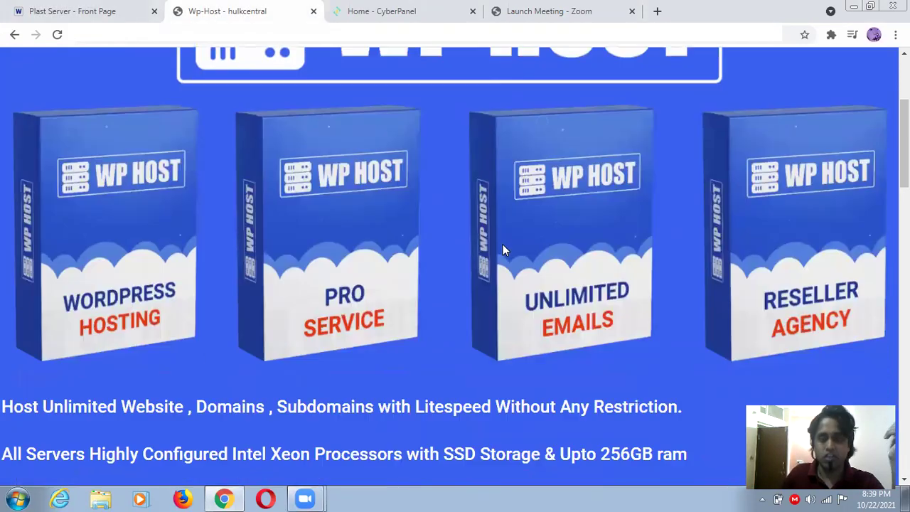
pyautogui.scroll(-8, 505, 260)
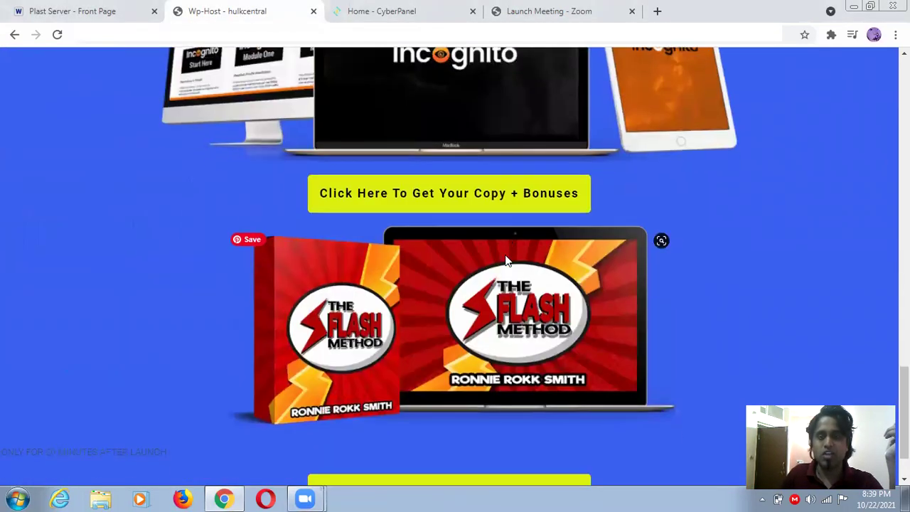
pyautogui.scroll(6, 505, 259)
pyautogui.scroll(-4, 505, 260)
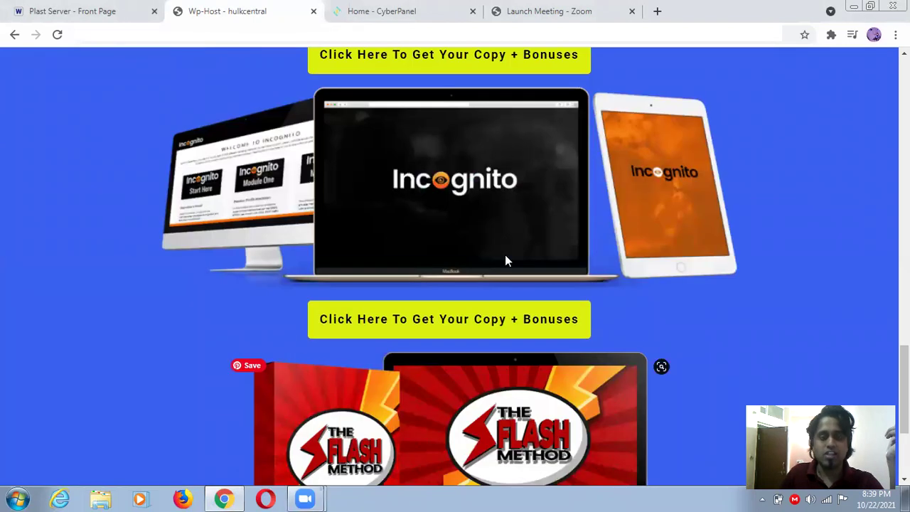
pyautogui.scroll(-3, 505, 260)
pyautogui.moveTo(1, 378); pyautogui.dragTo(198, 386)
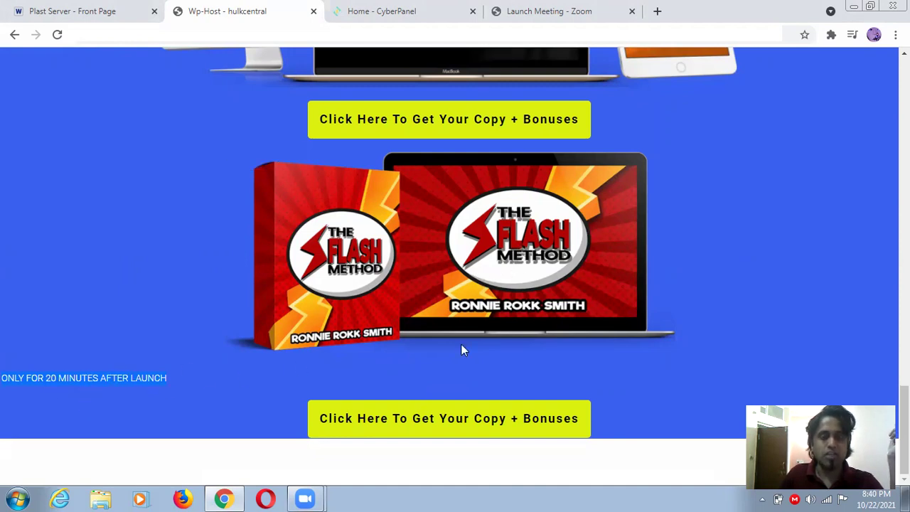
pyautogui.click(739, 304)
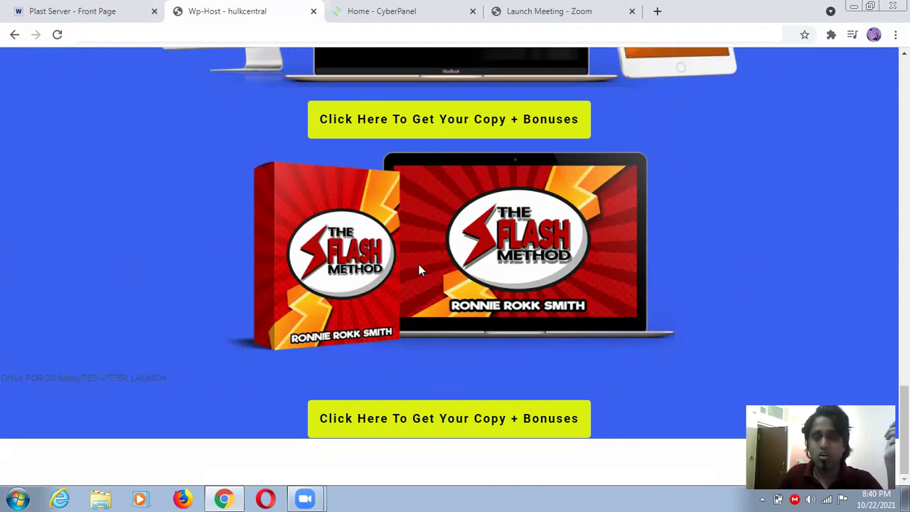
pyautogui.moveTo(24, 379); pyautogui.dragTo(131, 380)
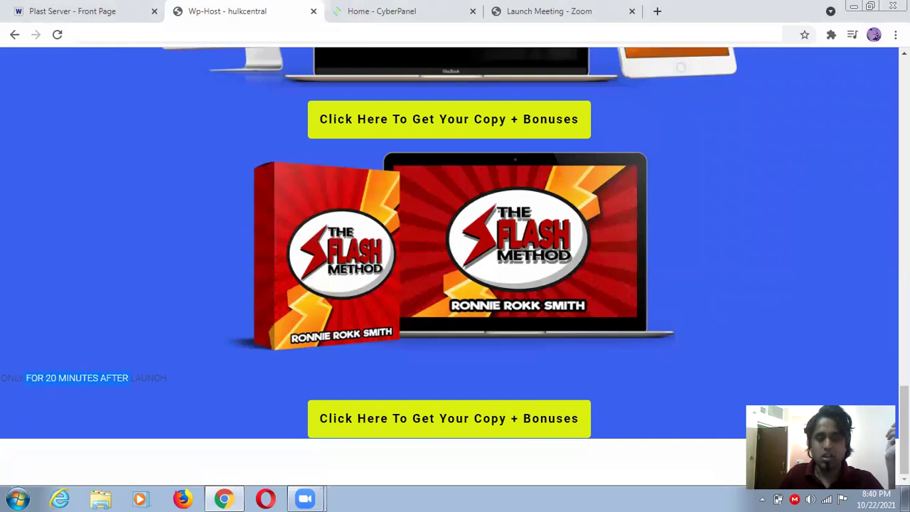
# - Check the "Click Here To Get Your Copy + Bonuses" link between the feature list and the Bonuses heading on the Wp-Host page
pyautogui.scroll(20, 772, 271)
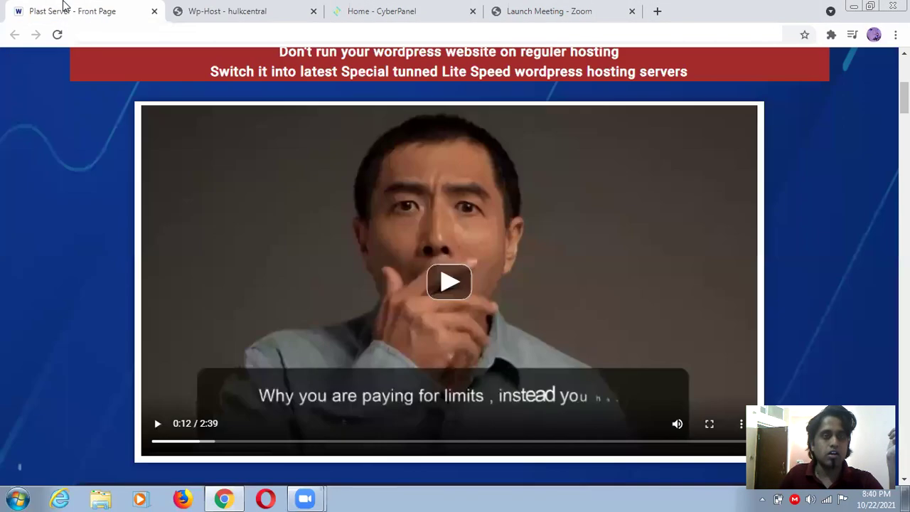
pyautogui.click(255, 10)
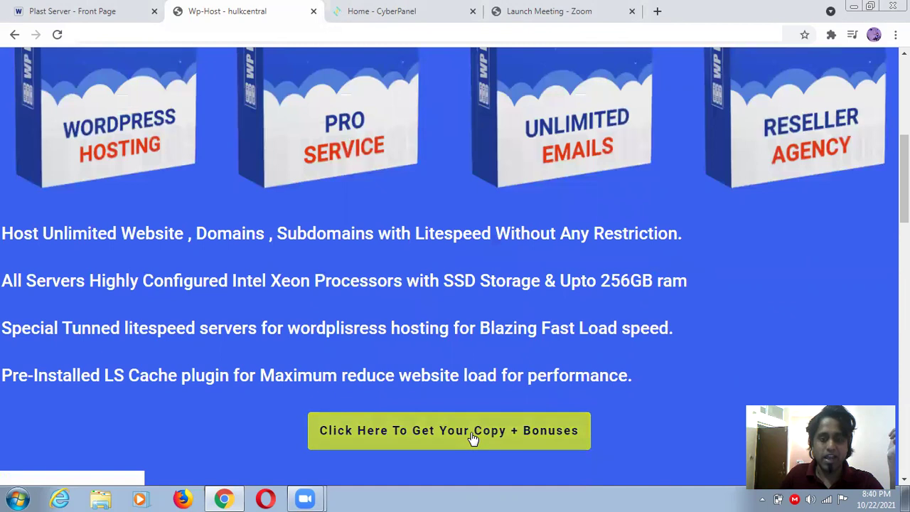
pyautogui.scroll(-3, 471, 433)
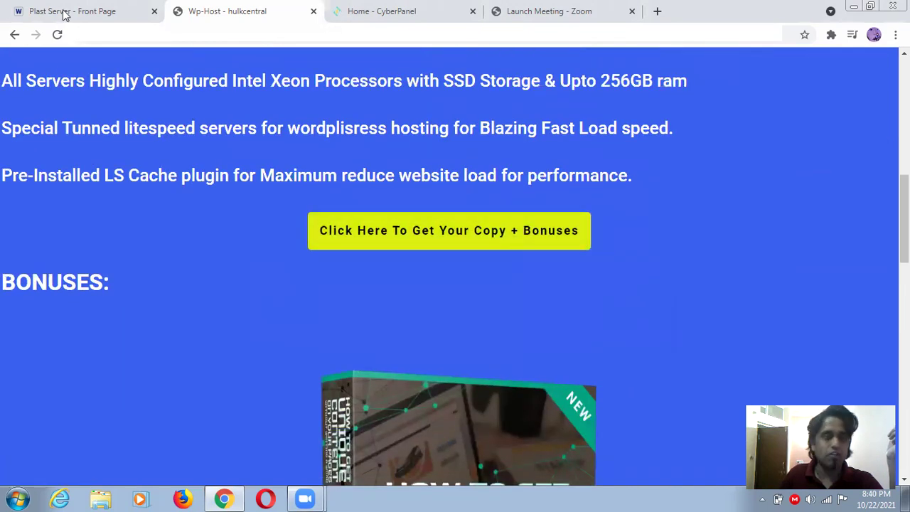
# - Look through the Plast Server sales page, including the money-back guarantee and the three simple steps for getting Lite Speed hosting
pyautogui.hotkey('ctrl', 'shift', 'Tab')
pyautogui.scroll(-1, 792, 241)
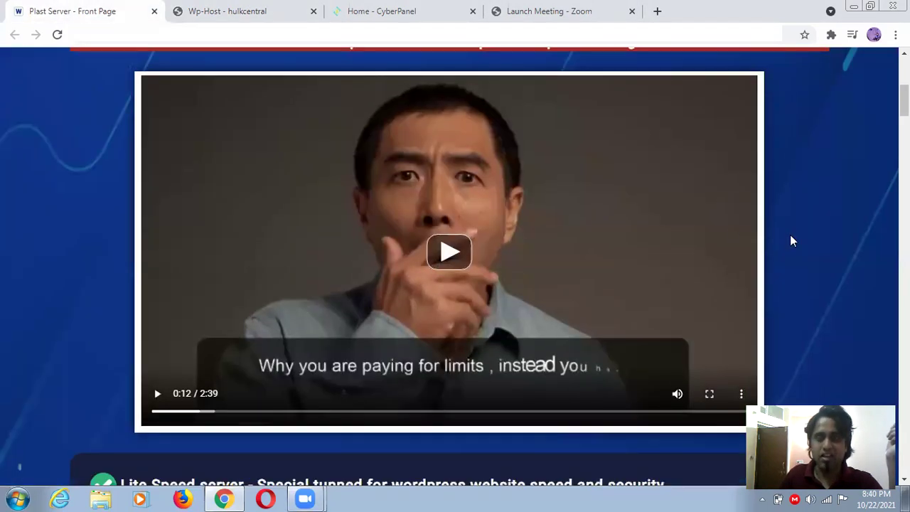
pyautogui.scroll(-15, 792, 241)
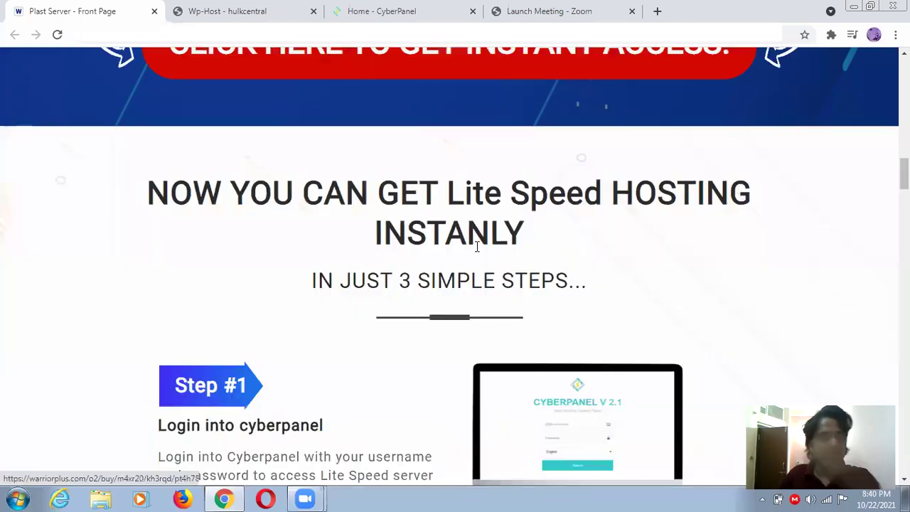
pyautogui.scroll(-12, 477, 247)
pyautogui.scroll(-12, 482, 270)
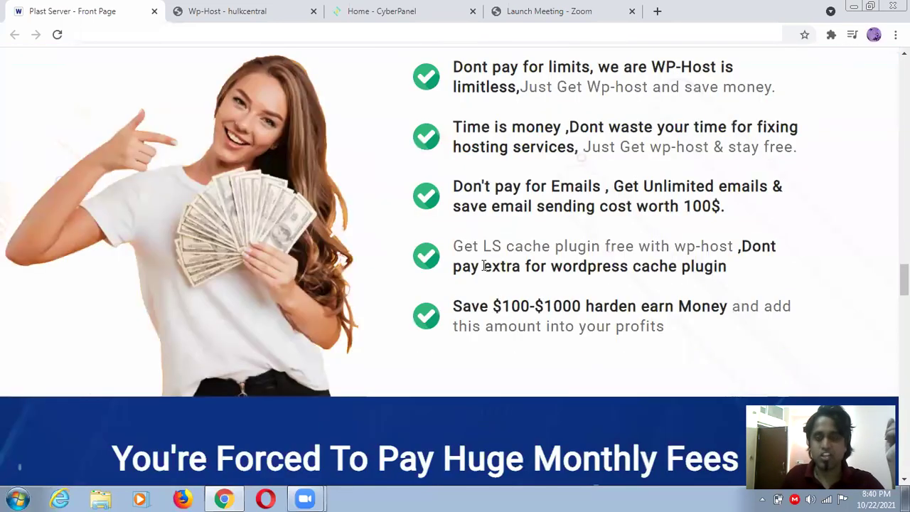
pyautogui.scroll(-12, 482, 266)
pyautogui.scroll(-5, 483, 269)
pyautogui.scroll(6, 484, 275)
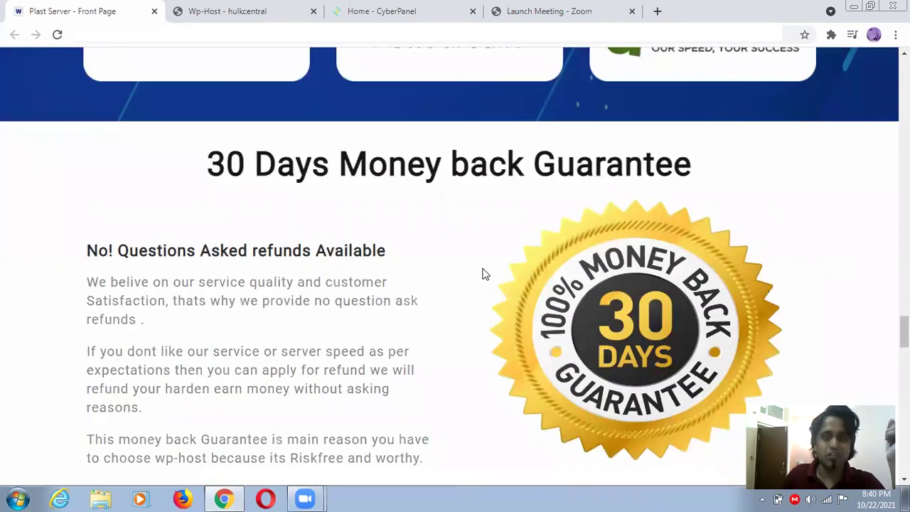
pyautogui.scroll(15, 483, 274)
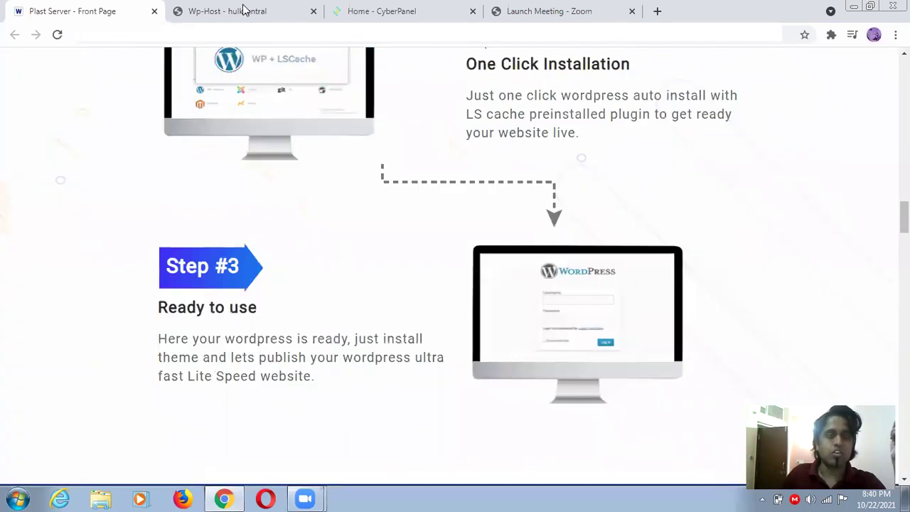
pyautogui.scroll(5, 368, 189)
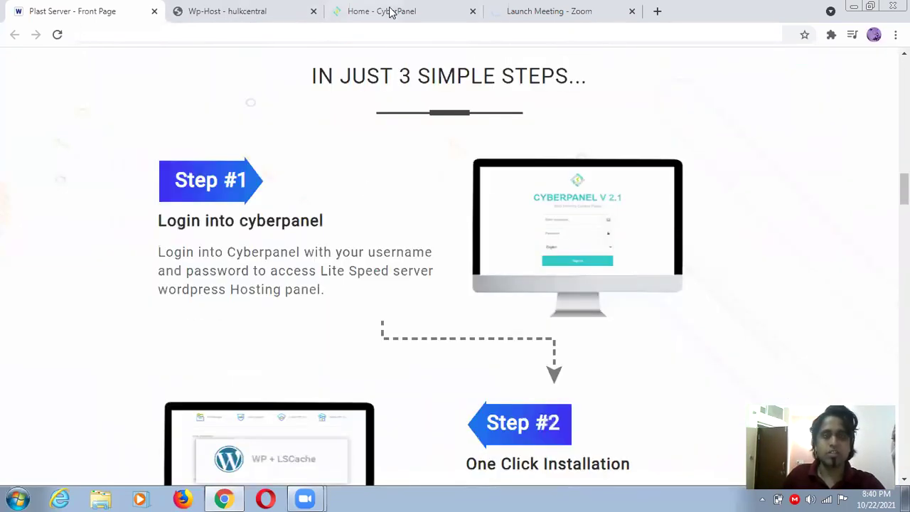
# - Switch to the CyberPanel dashboard and look over its available functions and the Users section
pyautogui.click(391, 11)
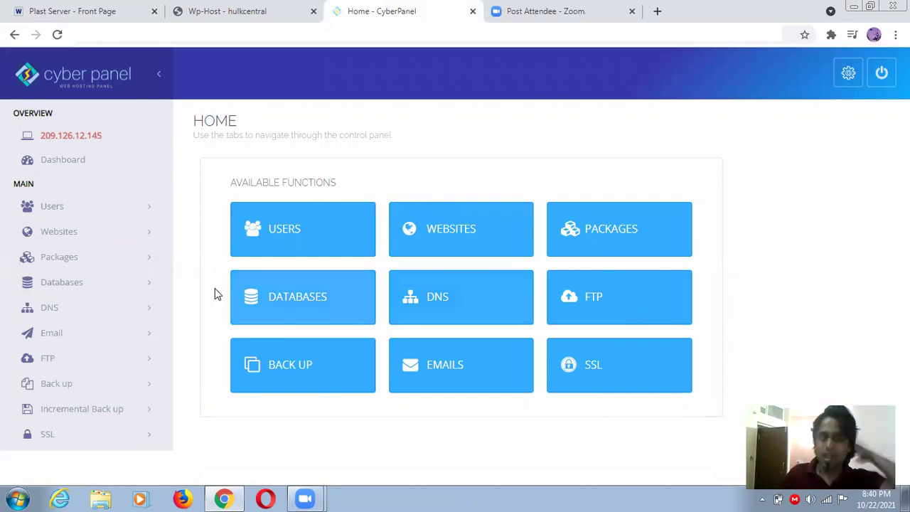
pyautogui.click(217, 9)
pyautogui.scroll(8, 510, 313)
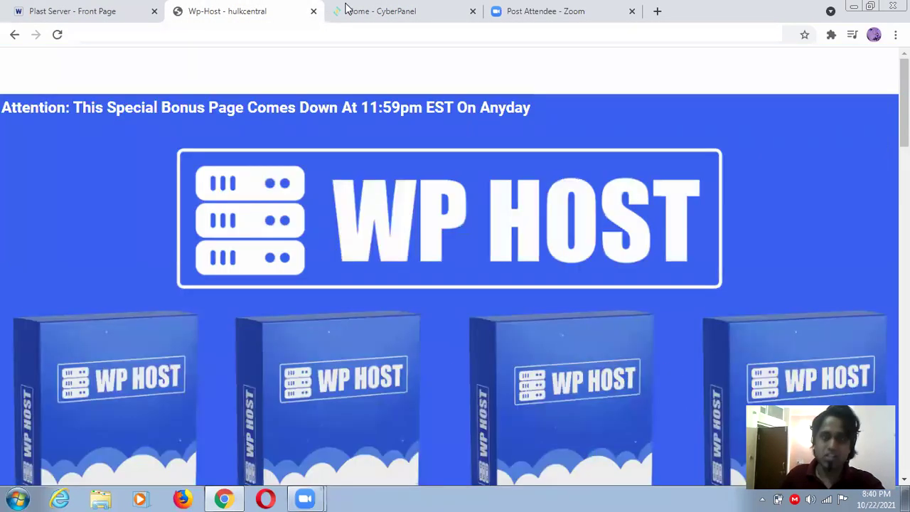
pyautogui.click(401, 10)
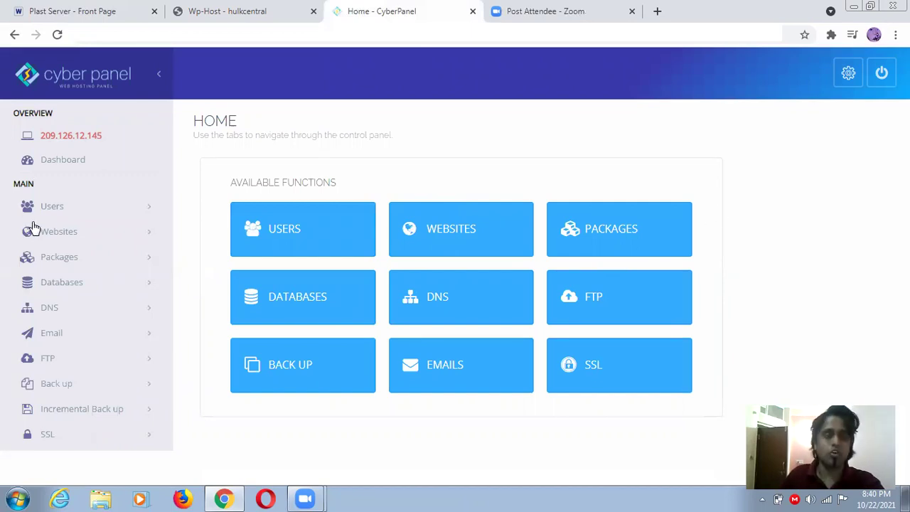
pyautogui.click(61, 212)
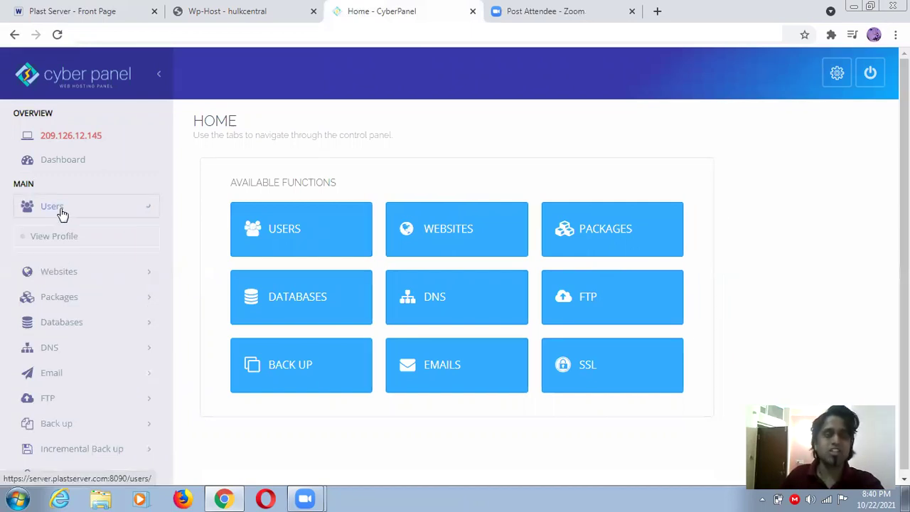
pyautogui.click(61, 160)
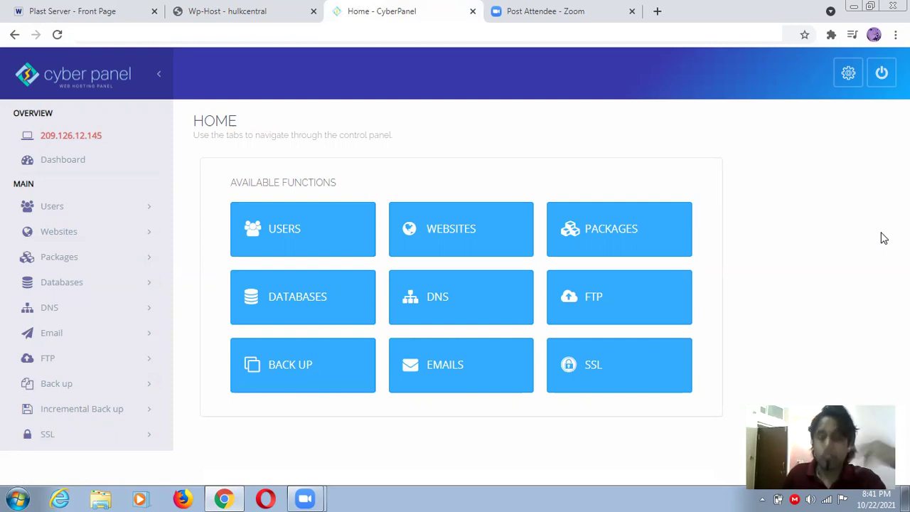
# - View the profile of the logged-in user to examine the account details
pyautogui.click(133, 212)
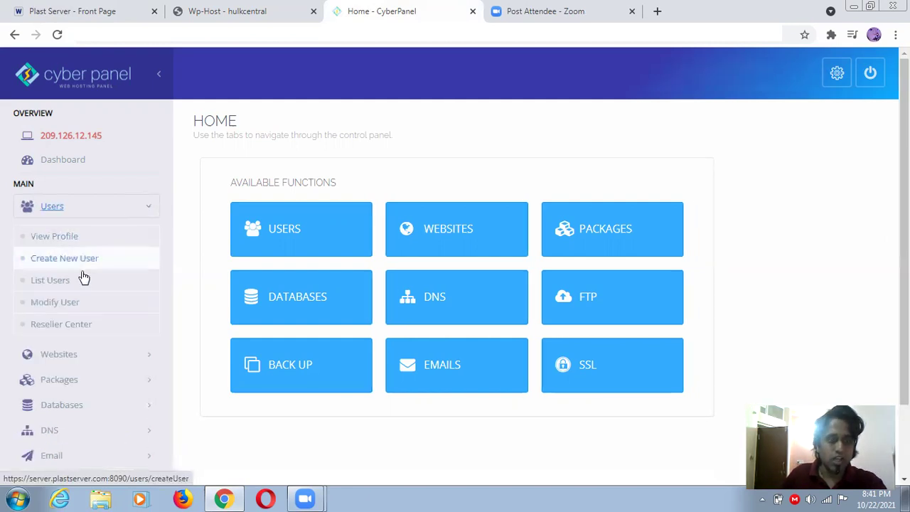
pyautogui.click(55, 236)
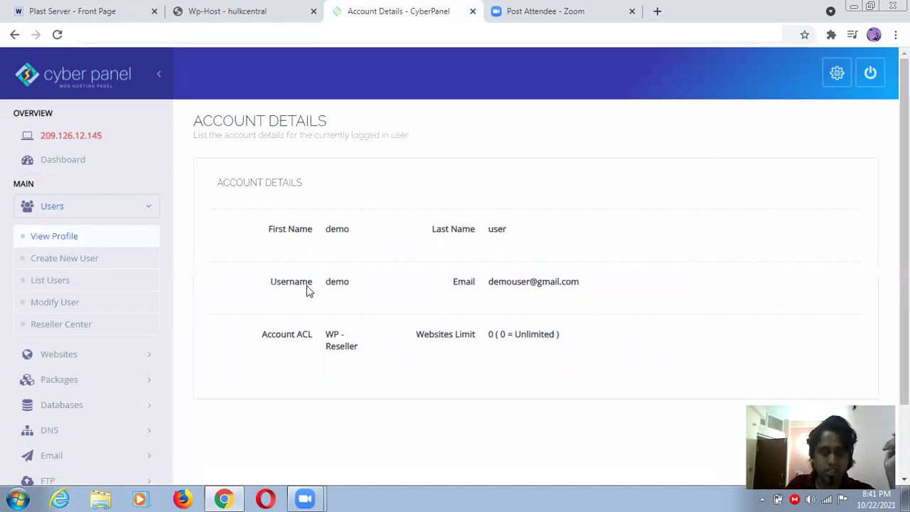
pyautogui.scroll(-1, 366, 321)
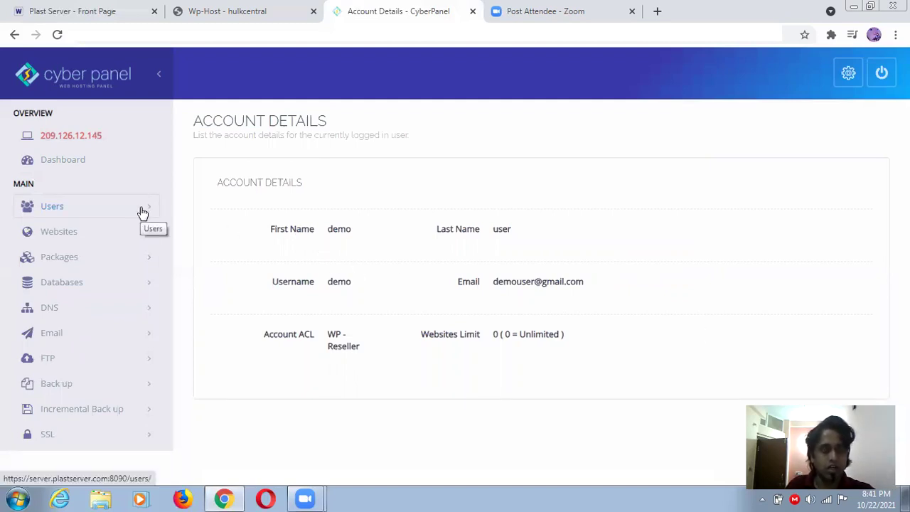
# - Open the form for creating a new user and review its fields
pyautogui.click(89, 215)
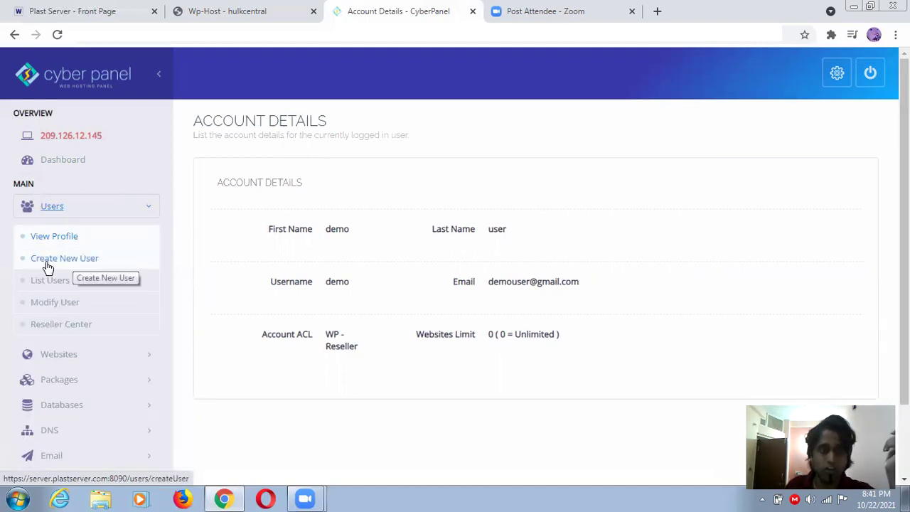
pyautogui.click(47, 262)
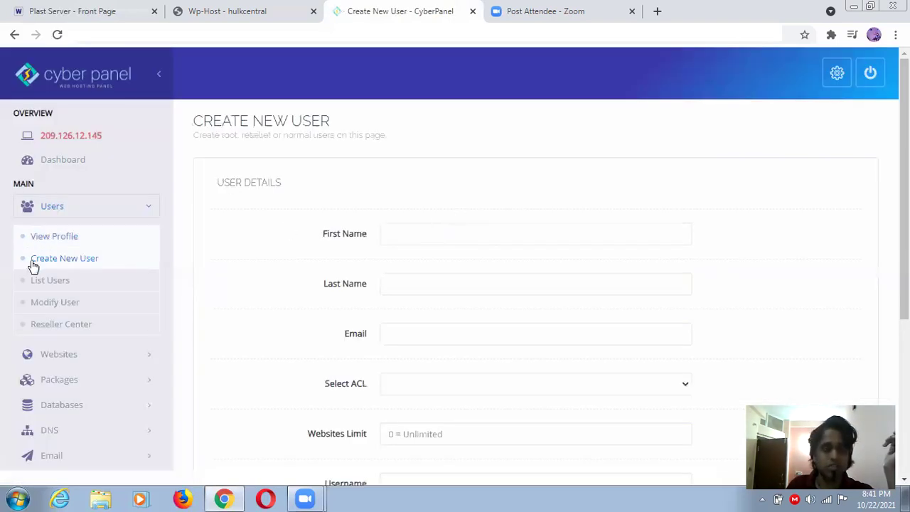
pyautogui.scroll(-2, 438, 256)
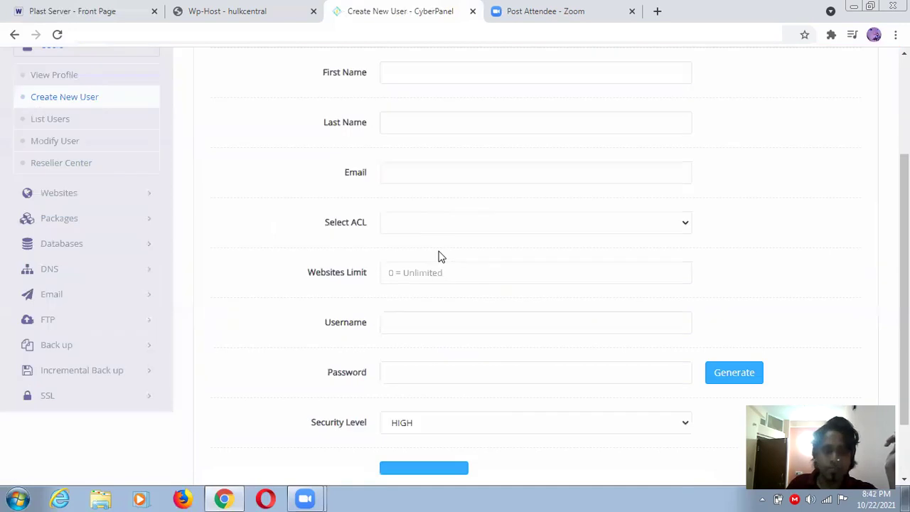
# - Fill in the new user's first name, last name and email from the saved autofill entry, and assign the user ACL
pyautogui.scroll(-2, 439, 256)
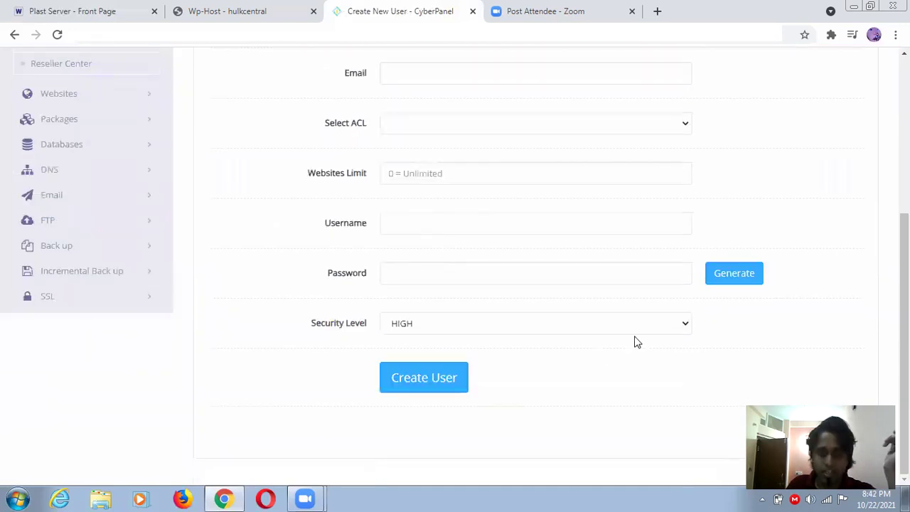
pyautogui.scroll(3, 636, 342)
pyautogui.click(405, 173)
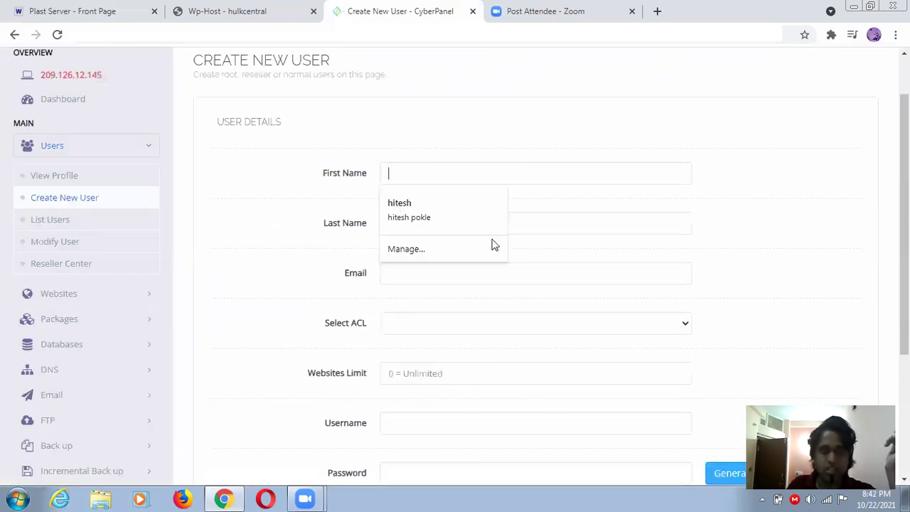
pyautogui.click(400, 204)
pyautogui.scroll(-2, 391, 221)
pyautogui.click(425, 193)
pyautogui.press('u')
# - Set the new user's websites limit to 5 and choose HIGH as the security level
pyautogui.click(474, 245)
pyautogui.click(679, 243)
pyautogui.click(680, 242)
pyautogui.scroll(-1, 674, 268)
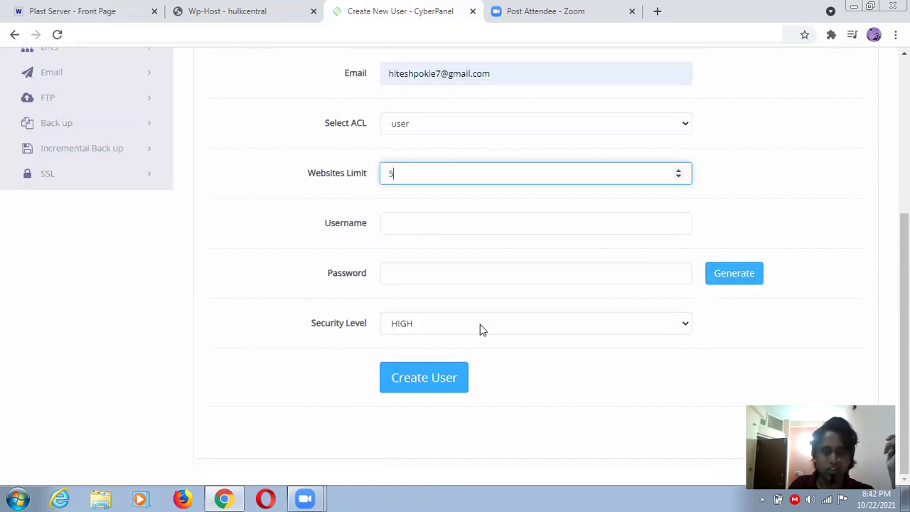
pyautogui.click(683, 326)
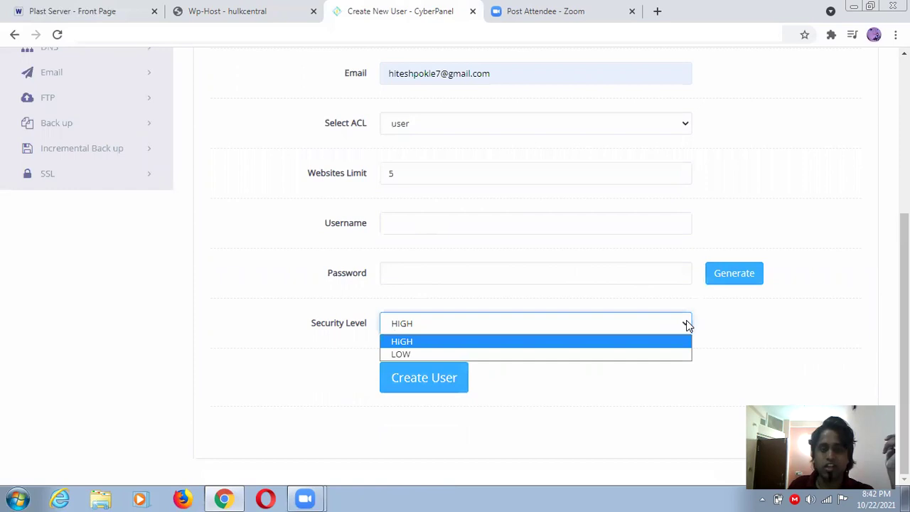
pyautogui.click(402, 343)
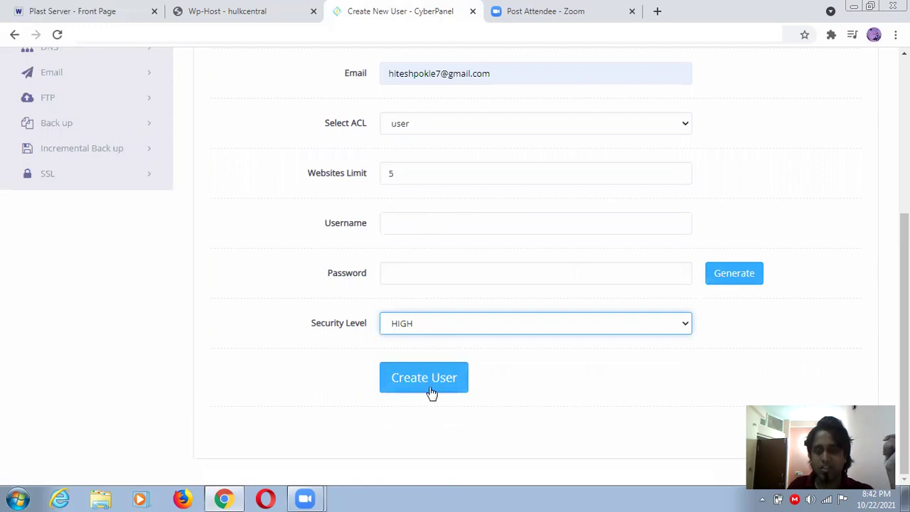
# - Review the filled-in new user form, then open the list of users to examine its columns and actions
pyautogui.scroll(4, 431, 396)
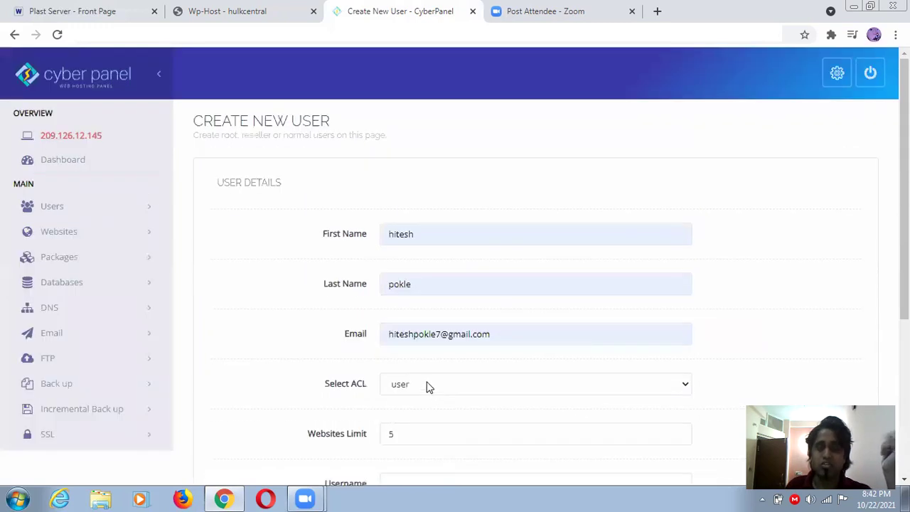
pyautogui.click(142, 208)
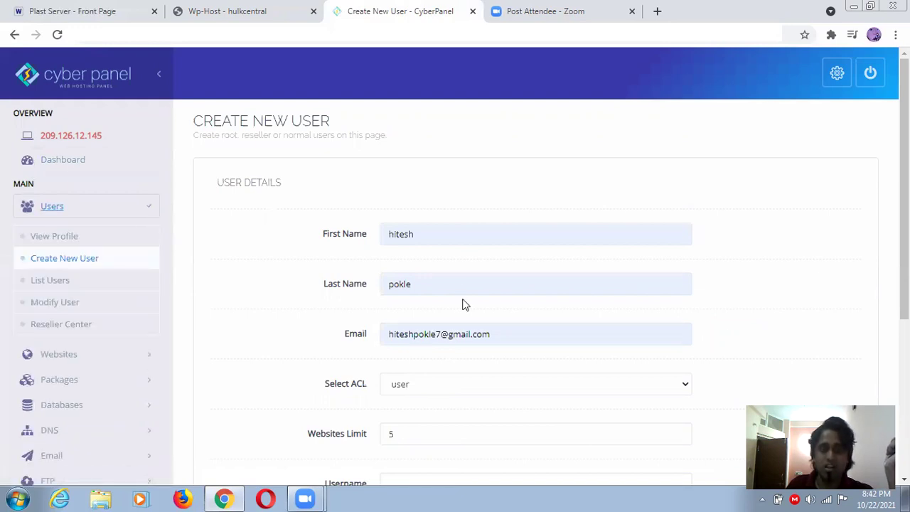
pyautogui.scroll(-4, 463, 306)
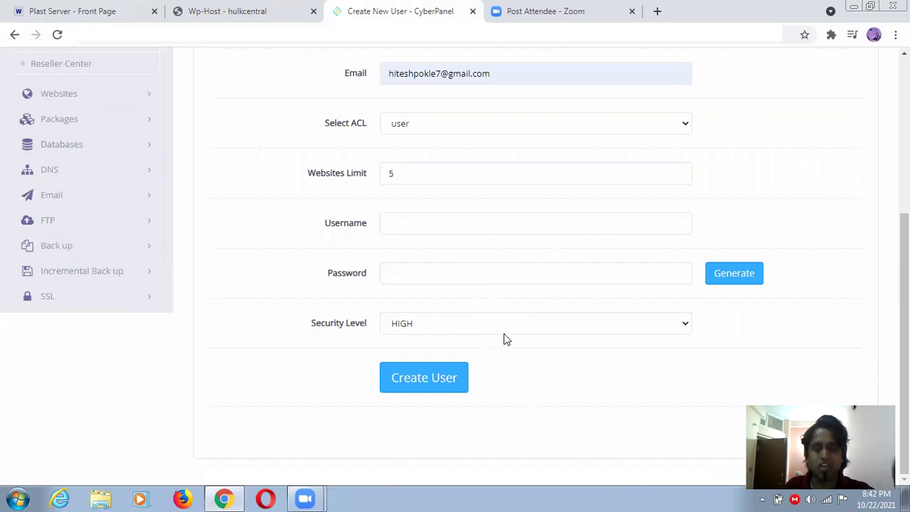
pyautogui.scroll(4, 288, 135)
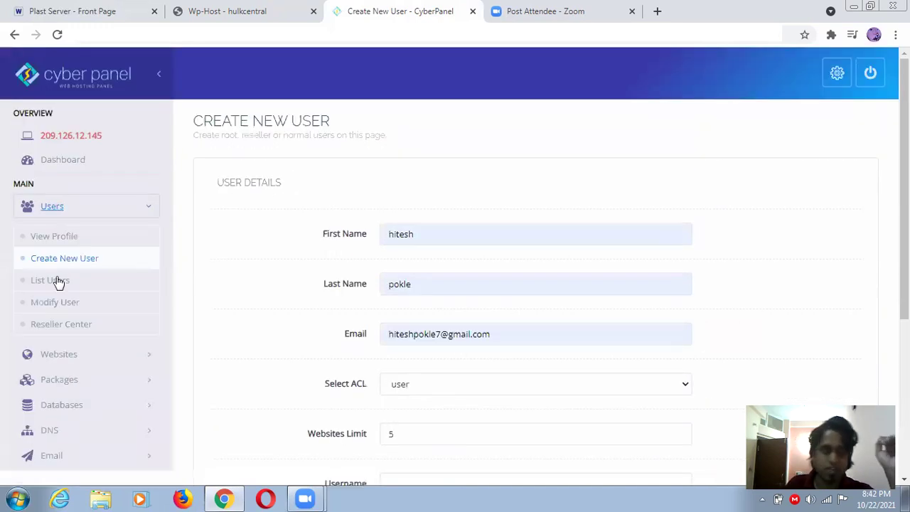
pyautogui.click(32, 284)
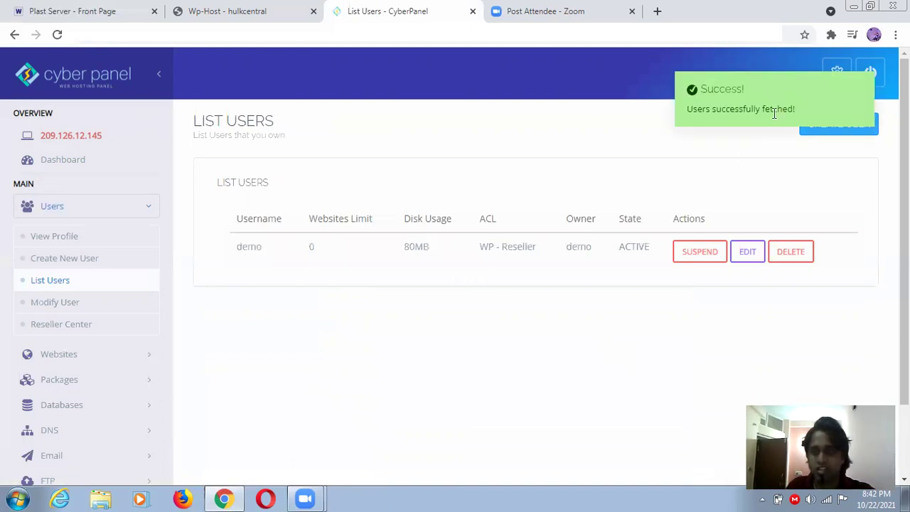
pyautogui.scroll(-2, 482, 246)
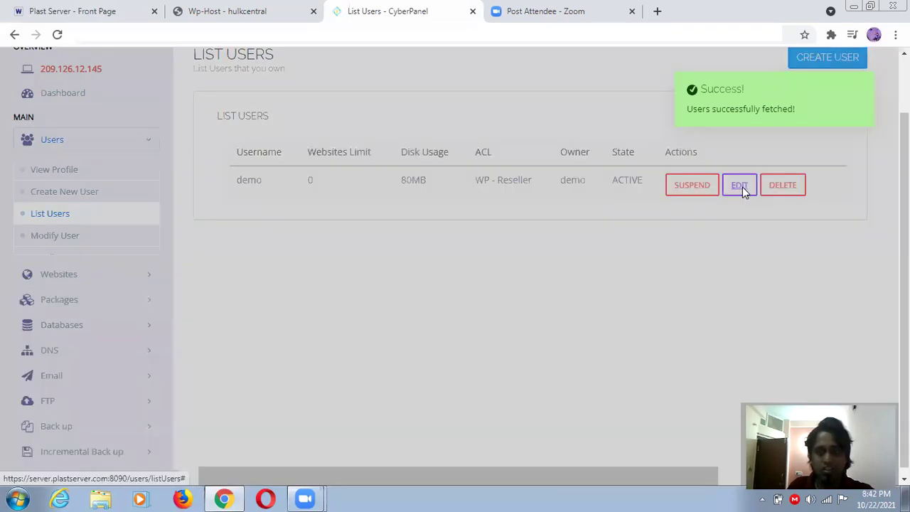
# - Open the demo user for editing, inspect the new owner and ACL choices, and close the dialog without changes
pyautogui.click(744, 186)
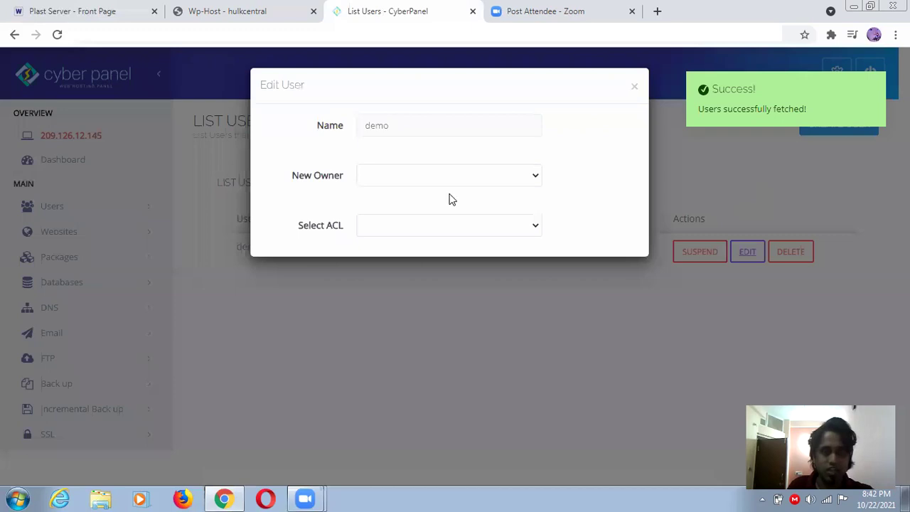
pyautogui.click(527, 182)
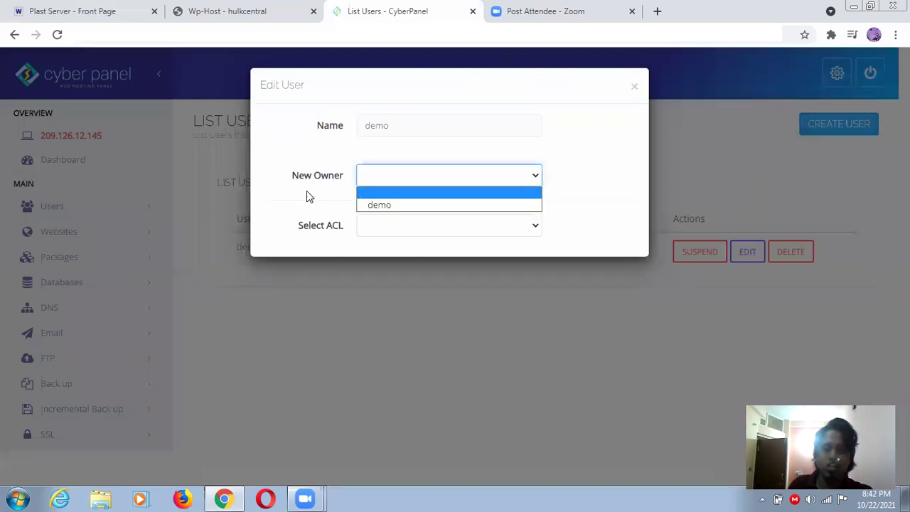
pyautogui.click(583, 148)
pyautogui.click(515, 226)
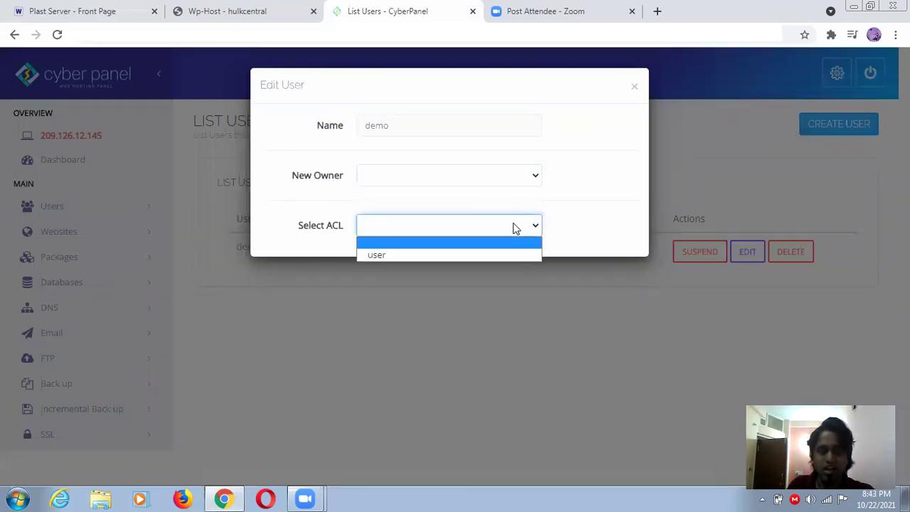
pyautogui.click(609, 151)
pyautogui.click(635, 91)
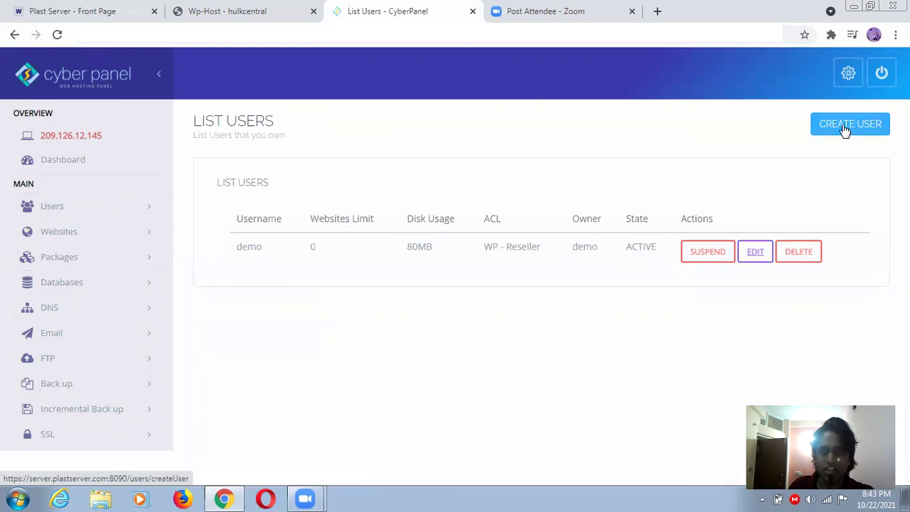
# - Open the user modification page, load the demo account, and review its editable details
pyautogui.click(131, 213)
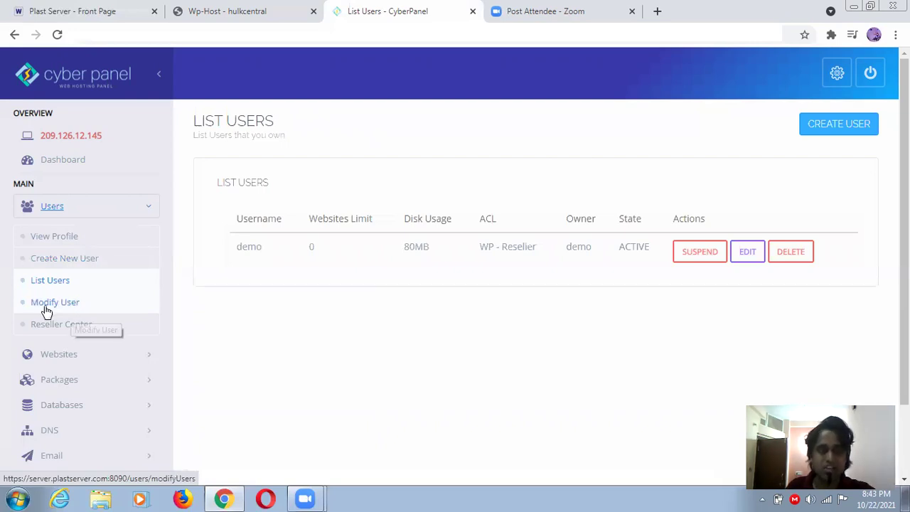
pyautogui.click(60, 302)
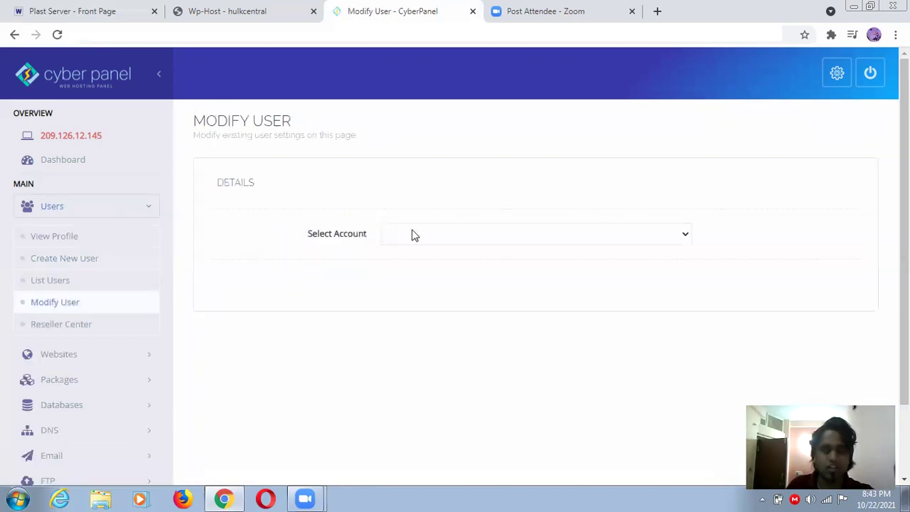
pyautogui.click(458, 241)
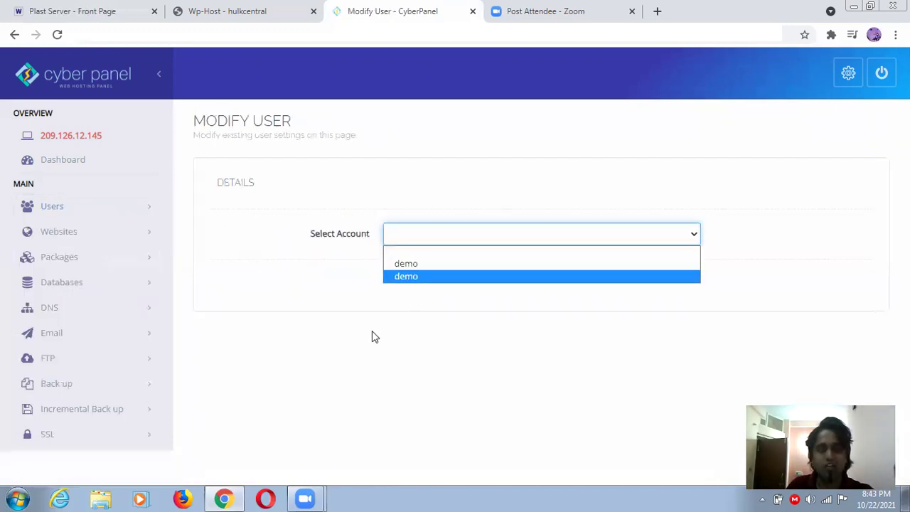
pyautogui.click(198, 234)
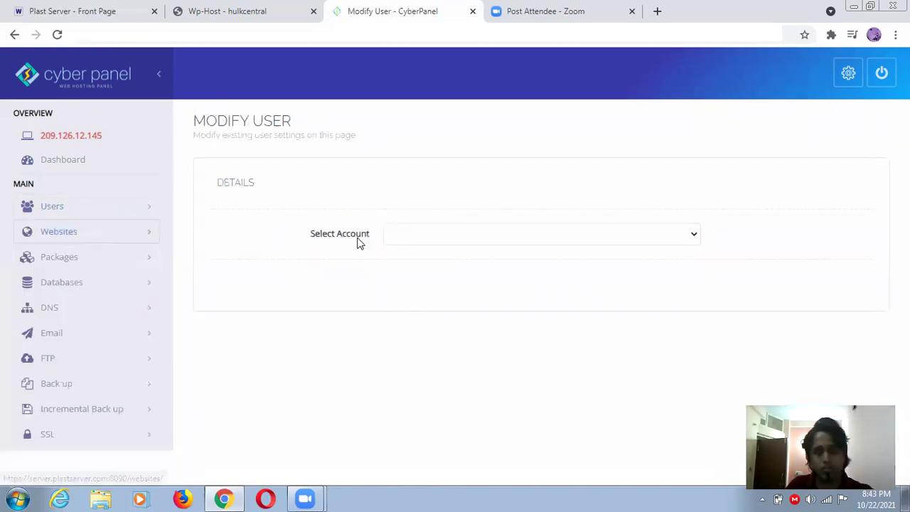
pyautogui.click(411, 239)
pyautogui.click(404, 271)
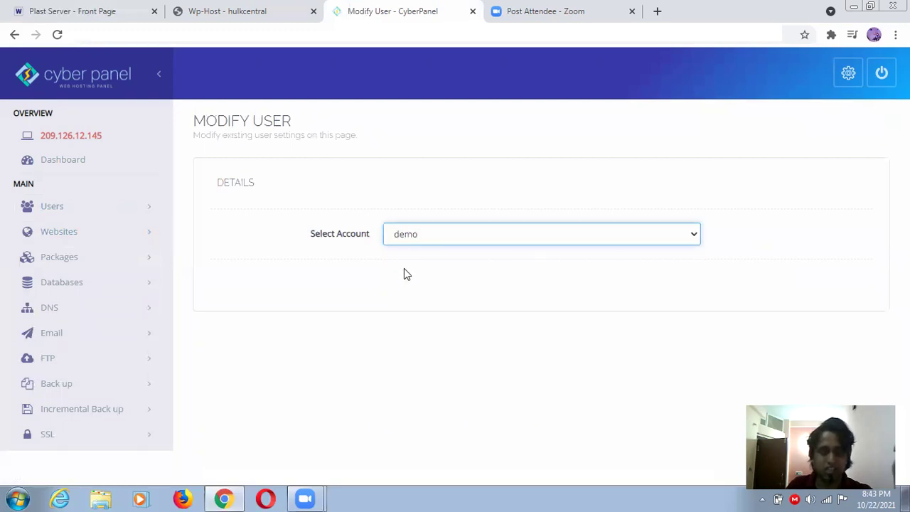
pyautogui.scroll(-3, 483, 280)
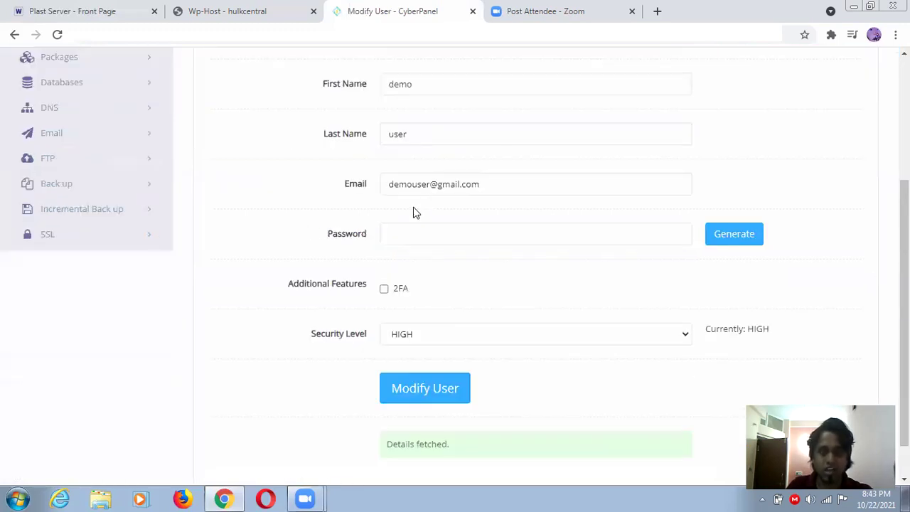
pyautogui.click(414, 401)
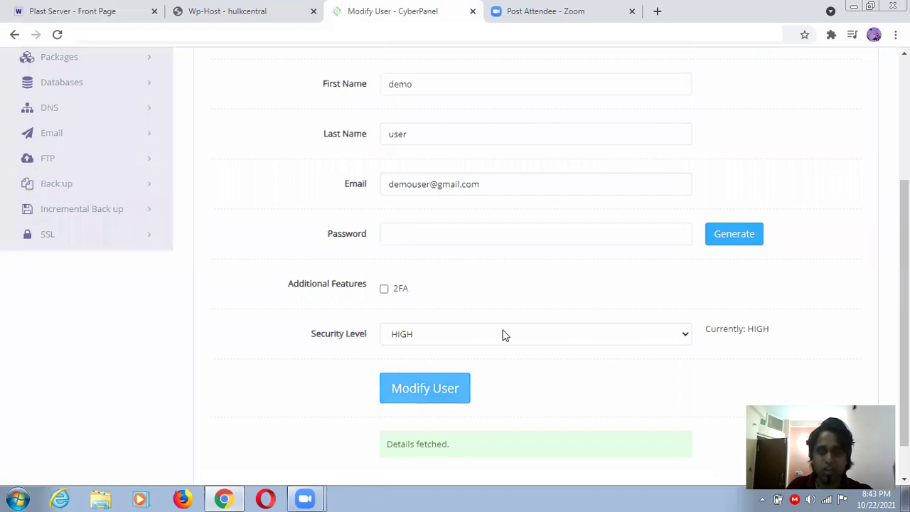
pyautogui.scroll(2, 408, 256)
pyautogui.scroll(-2, 420, 265)
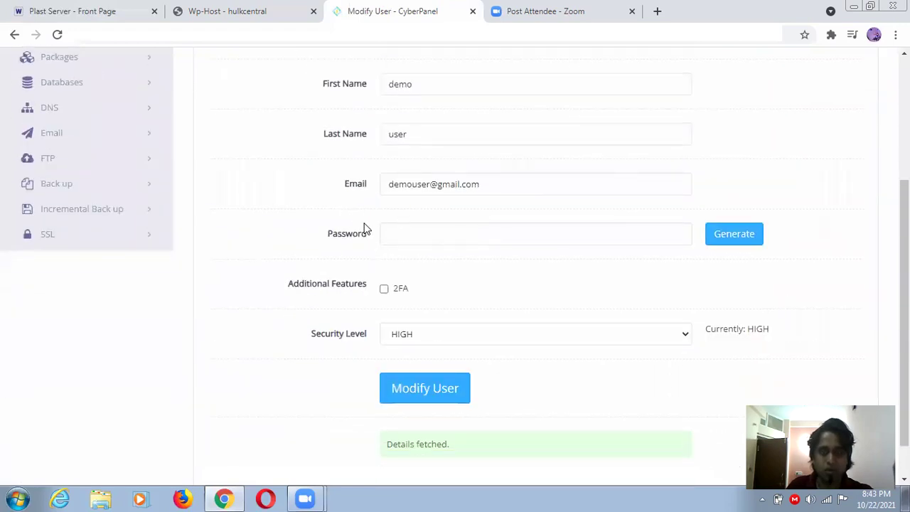
# - Turn on 2FA for the demo account and examine the QR code without saving the change
pyautogui.click(385, 289)
pyautogui.scroll(-2, 421, 186)
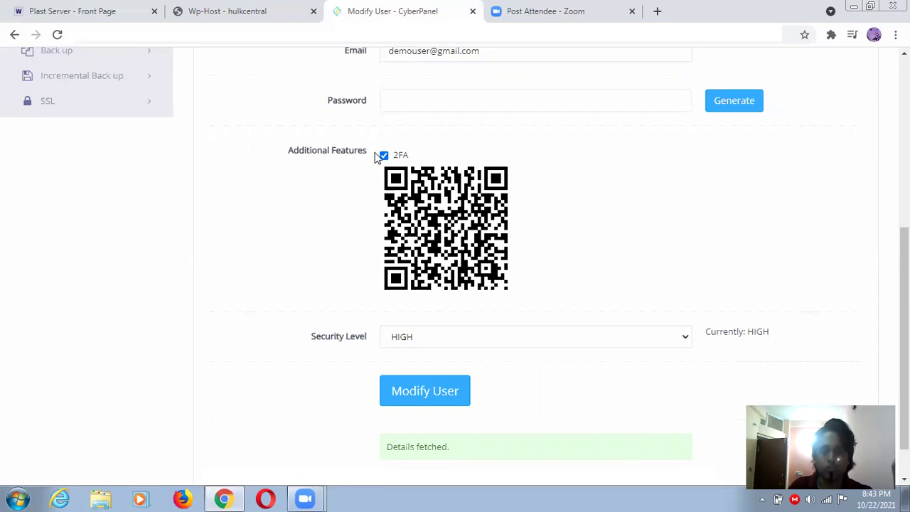
pyautogui.doubleClick(395, 155)
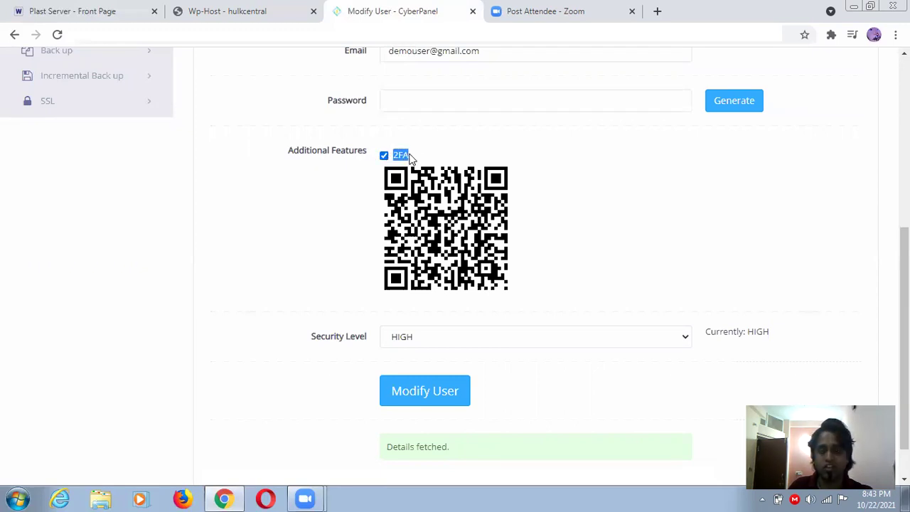
pyautogui.click(648, 170)
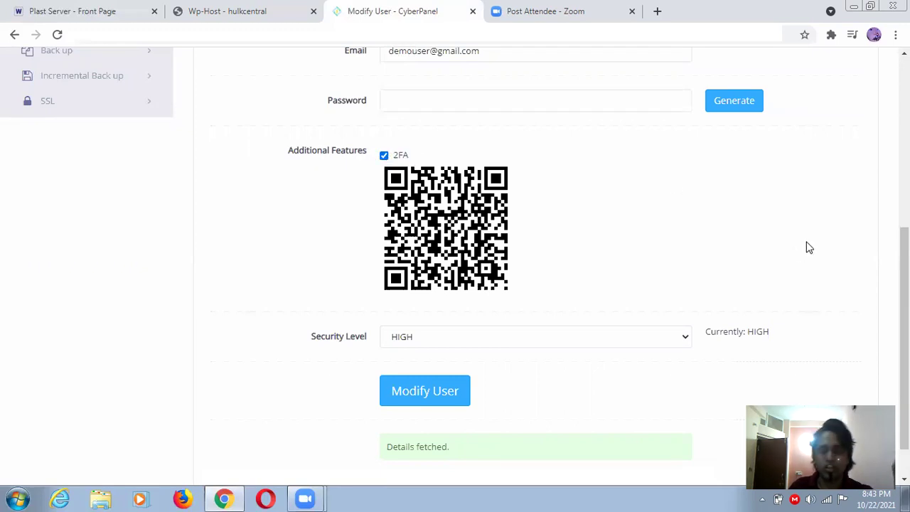
pyautogui.scroll(-1, 808, 247)
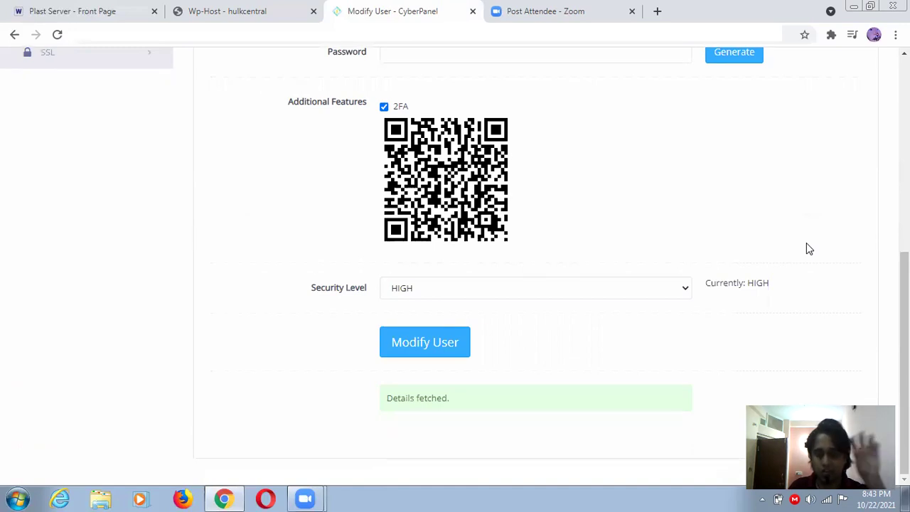
pyautogui.scroll(5, 808, 247)
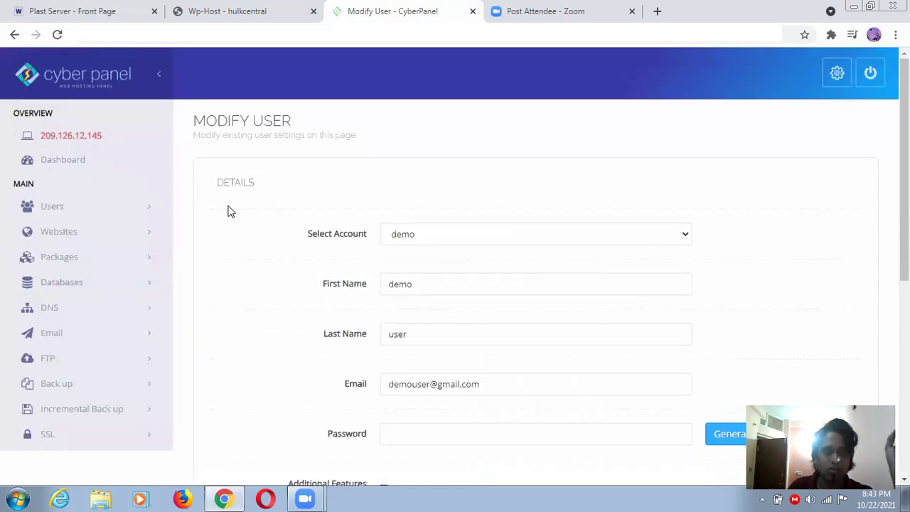
# - Open the Reseller Center and examine the user, new owner and websites limit fields
pyautogui.click(124, 213)
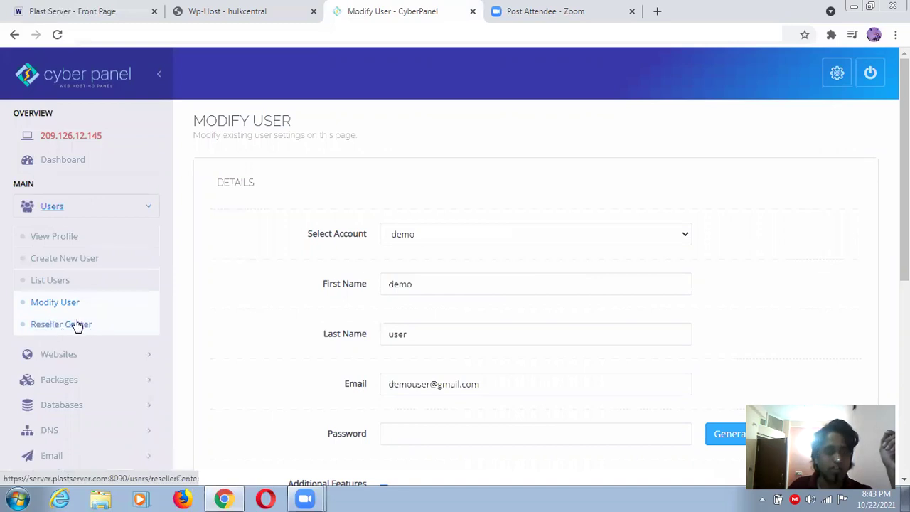
pyautogui.click(40, 326)
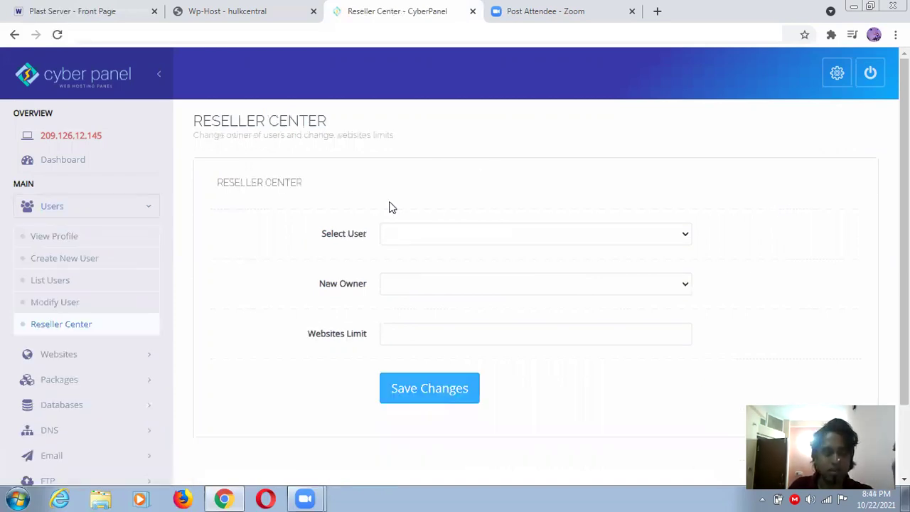
pyautogui.scroll(-1, 370, 253)
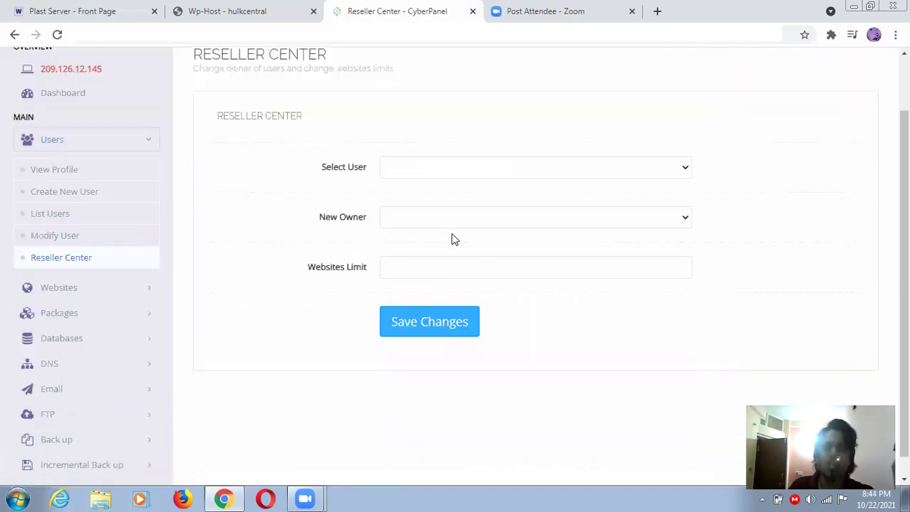
pyautogui.click(442, 176)
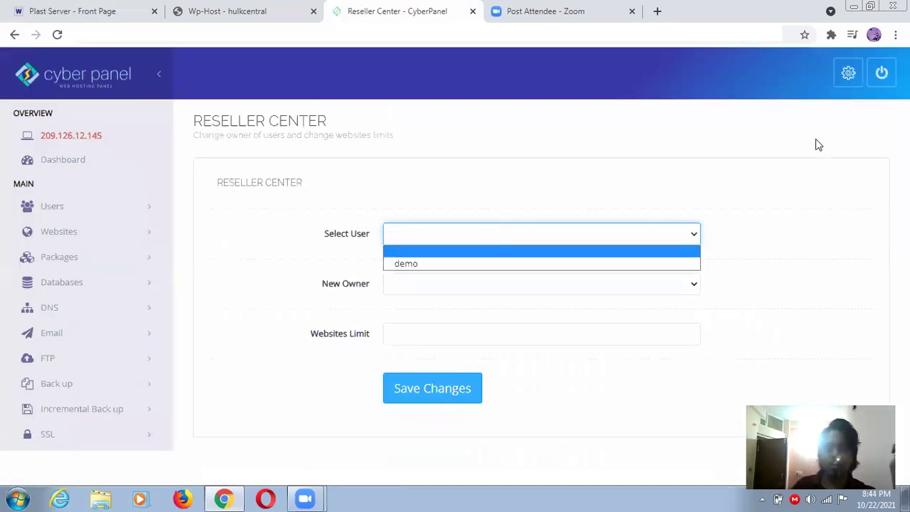
pyautogui.click(817, 144)
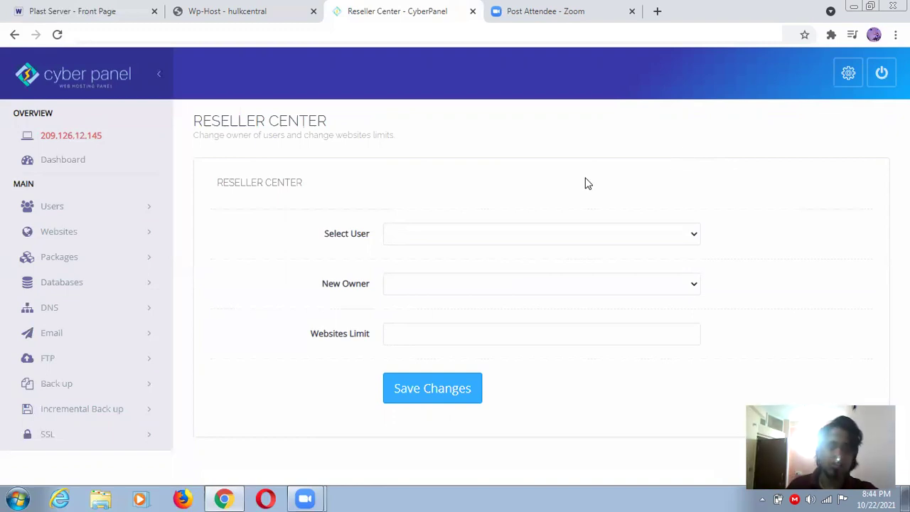
pyautogui.click(593, 291)
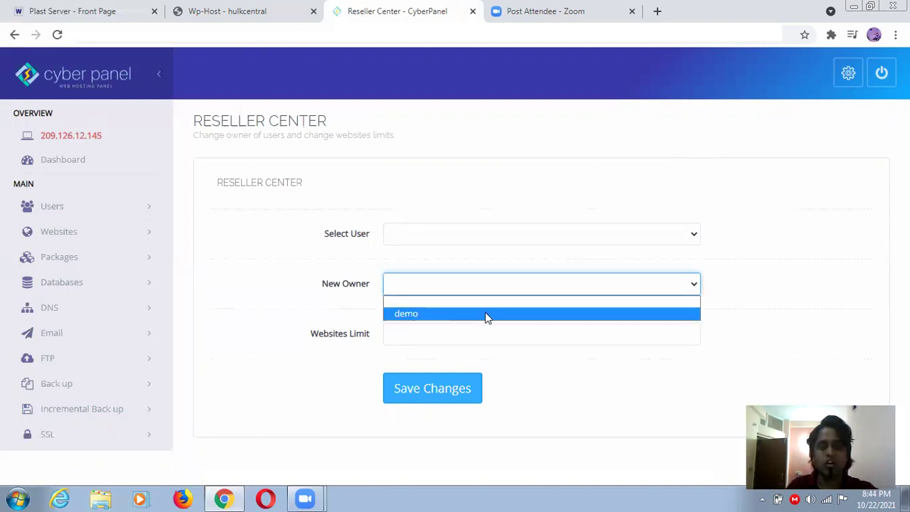
pyautogui.click(566, 336)
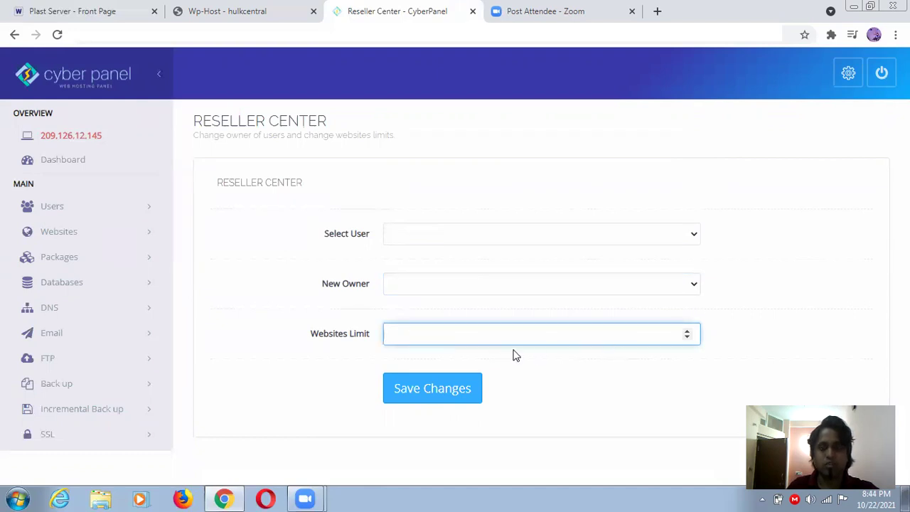
# - Try a websites limit of 1 in the Reseller Center form, then set it back to 0
pyautogui.click(687, 331)
pyautogui.click(686, 330)
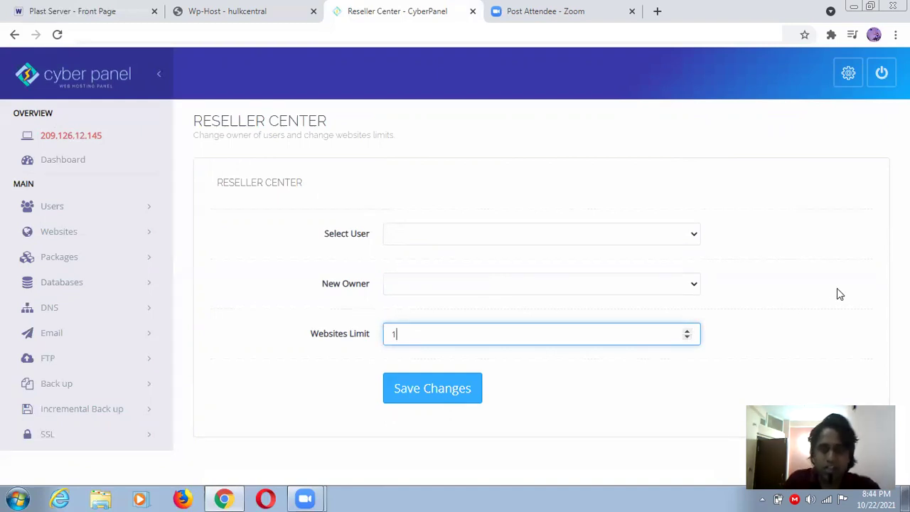
pyautogui.click(453, 406)
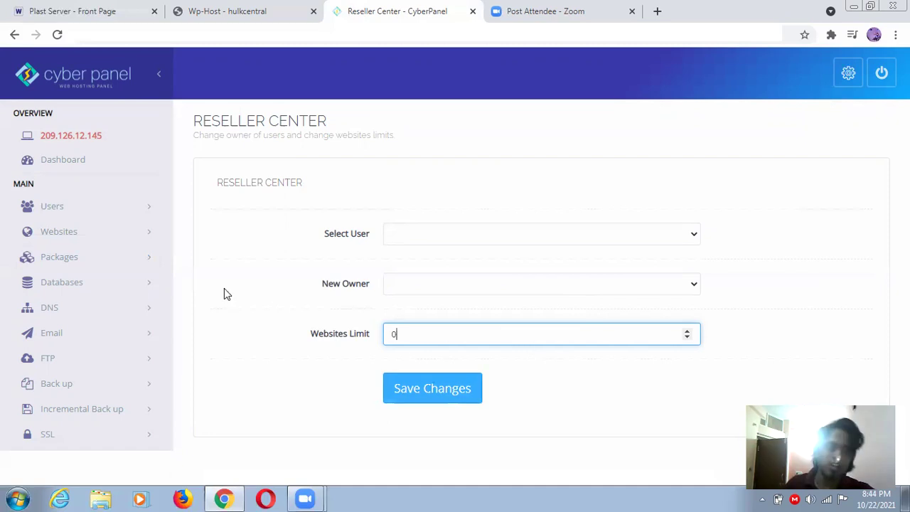
# - Open the website creation page and review its detail fields and additional features
pyautogui.click(60, 209)
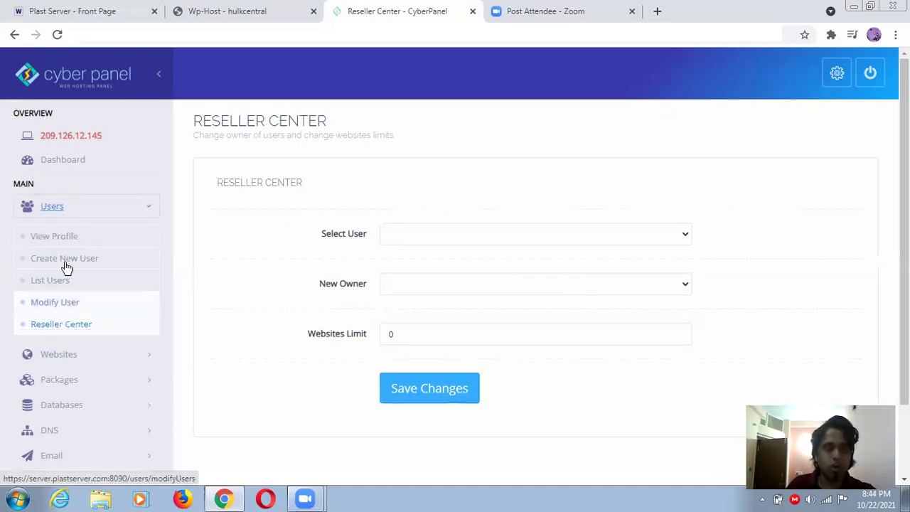
pyautogui.click(65, 211)
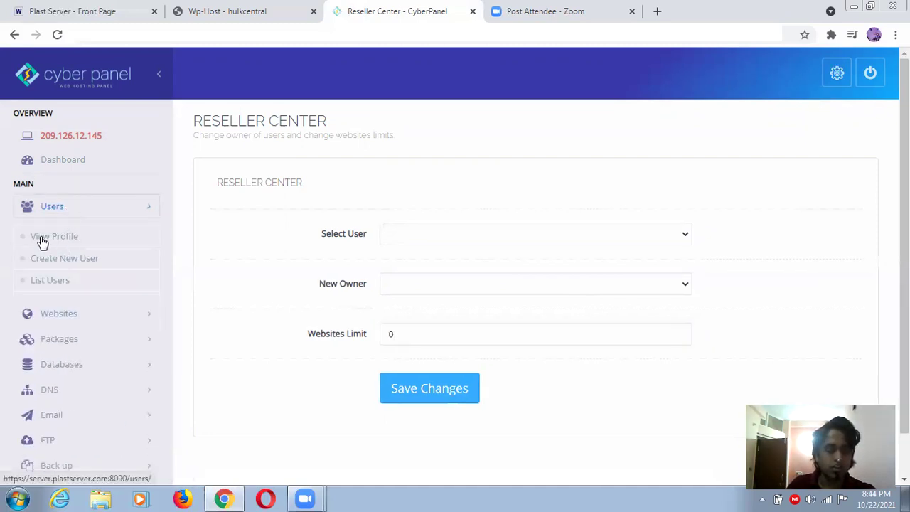
pyautogui.click(57, 229)
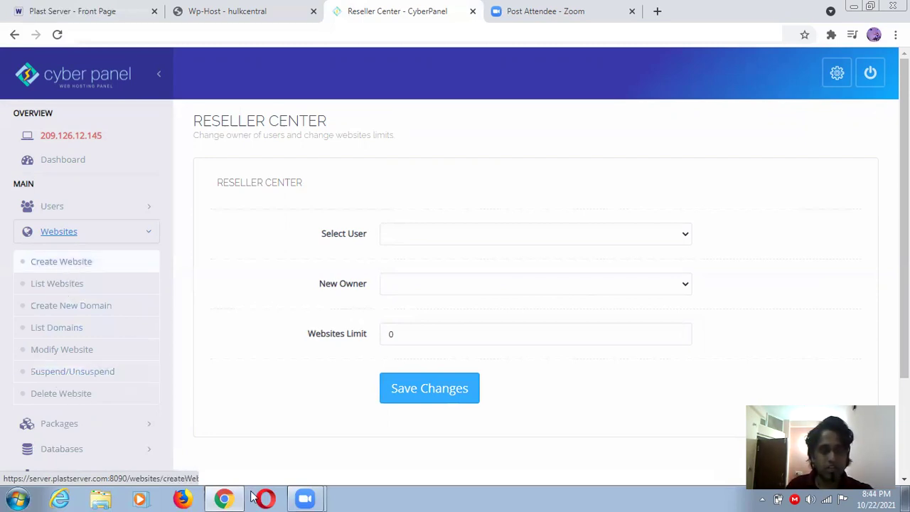
pyautogui.click(59, 268)
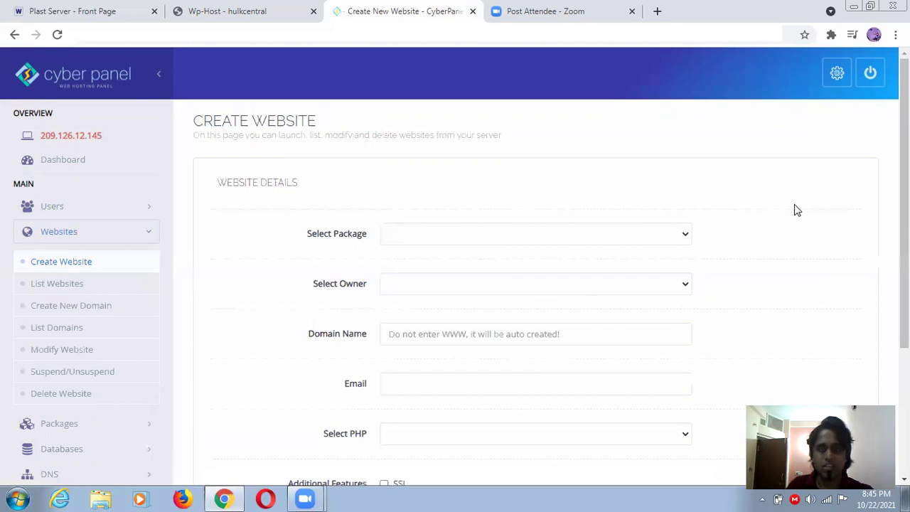
pyautogui.scroll(-3, 795, 209)
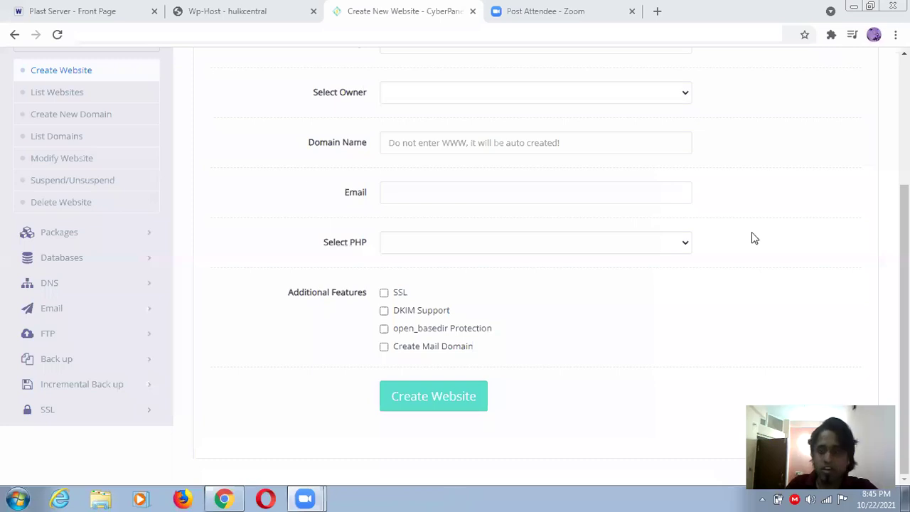
pyautogui.scroll(2, 368, 240)
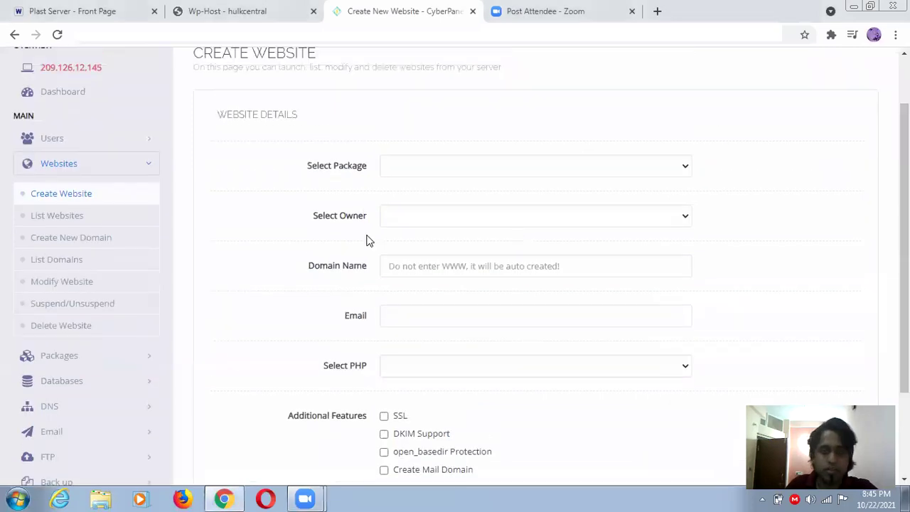
# - Choose the demo_Unlimited package and the demo owner for the new website
pyautogui.click(435, 168)
pyautogui.click(426, 195)
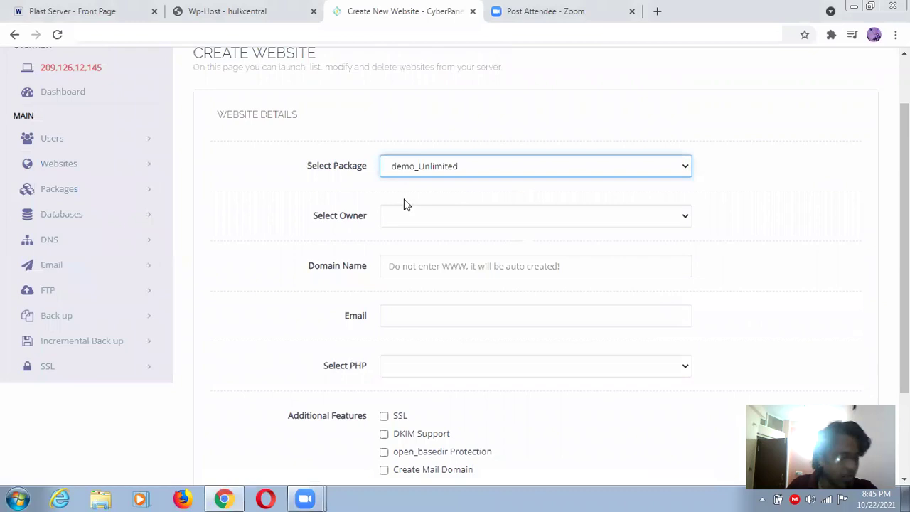
pyautogui.click(431, 221)
pyautogui.click(417, 246)
# - Fill in the contact's e-mail and enable SSL and Create Mail Domain for the new website
pyautogui.scroll(-1, 369, 192)
pyautogui.click(427, 201)
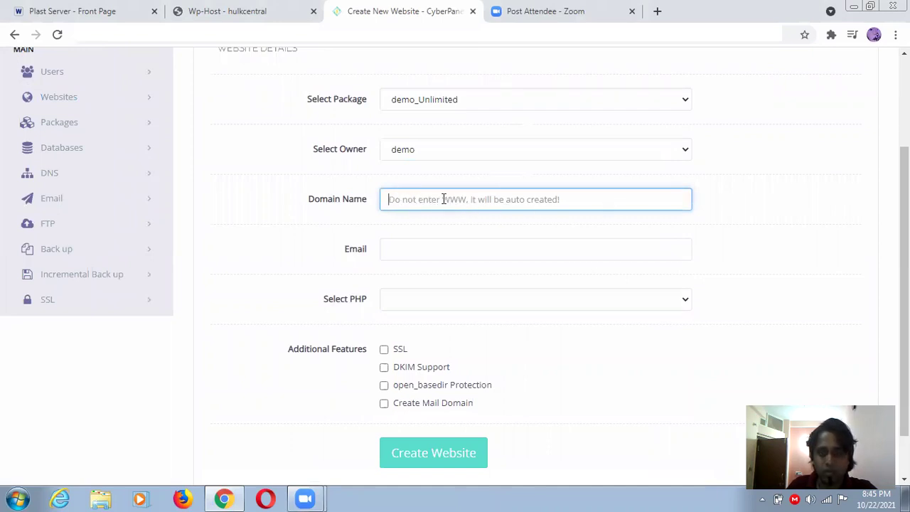
pyautogui.scroll(-1, 507, 213)
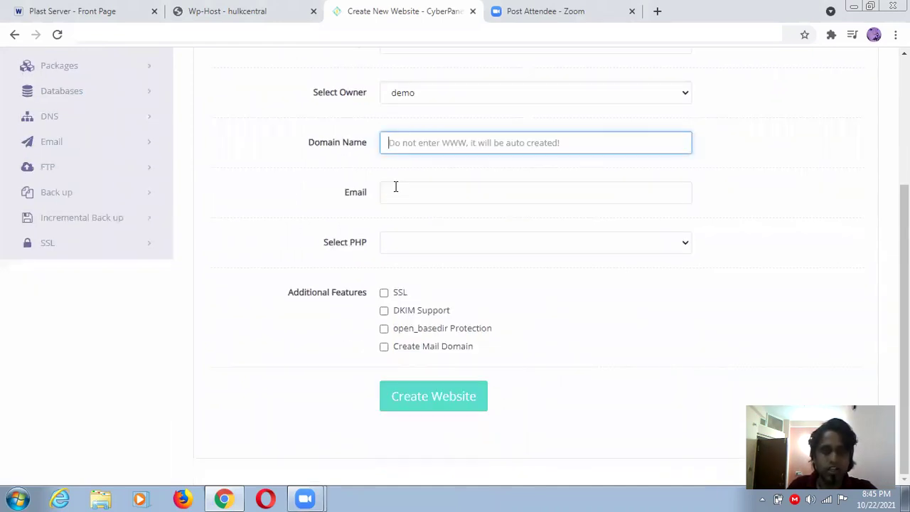
pyautogui.click(394, 191)
pyautogui.click(410, 223)
pyautogui.click(409, 242)
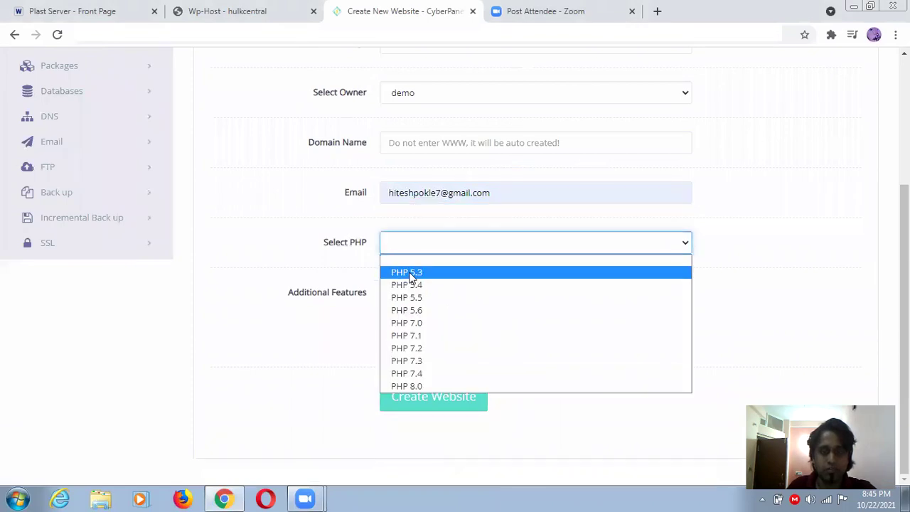
pyautogui.click(782, 221)
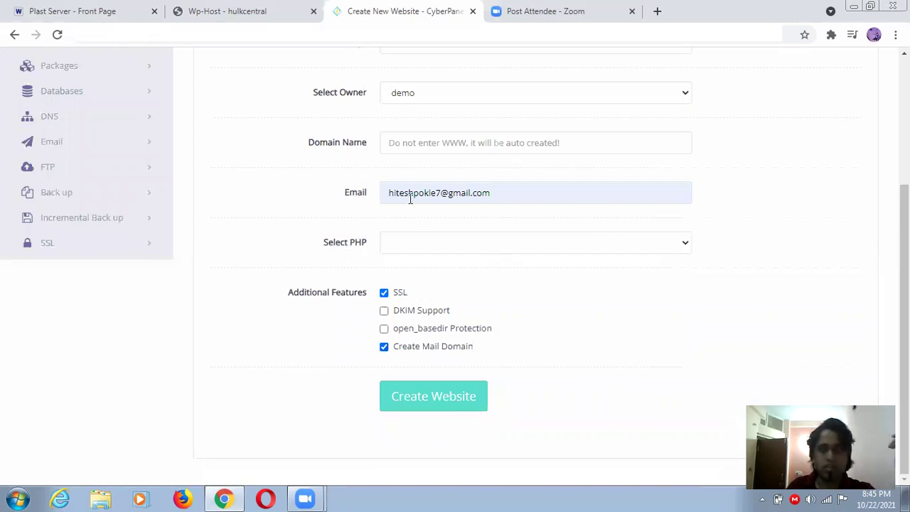
# - Review the e-mail entry and the remaining settings of the website creation form
pyautogui.tripleClick(492, 193)
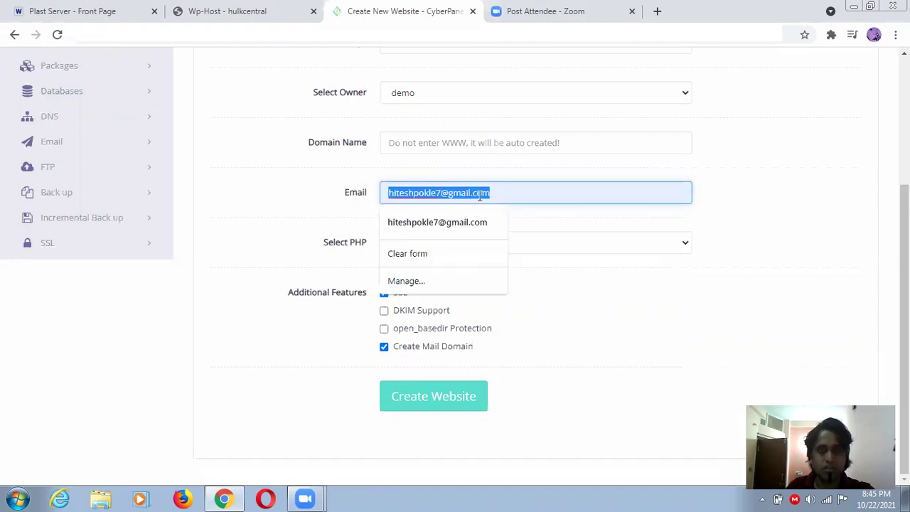
pyautogui.click(884, 188)
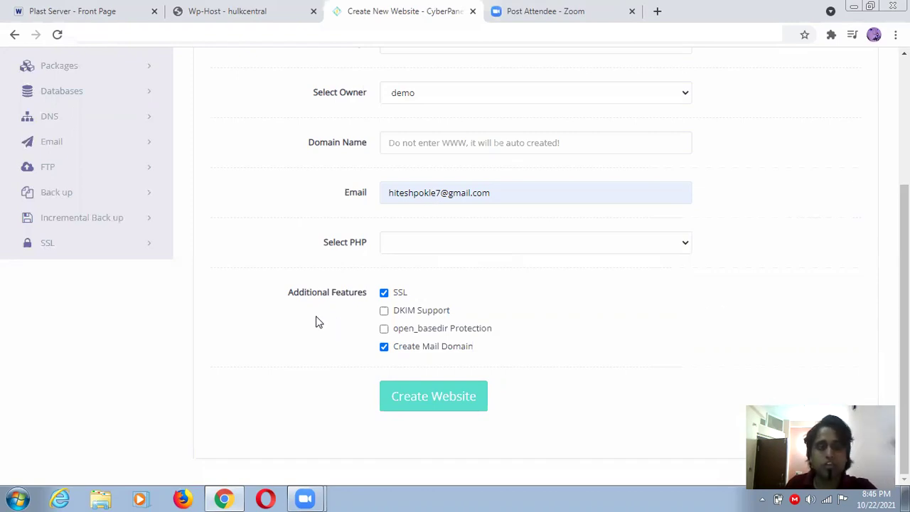
pyautogui.scroll(3, 245, 313)
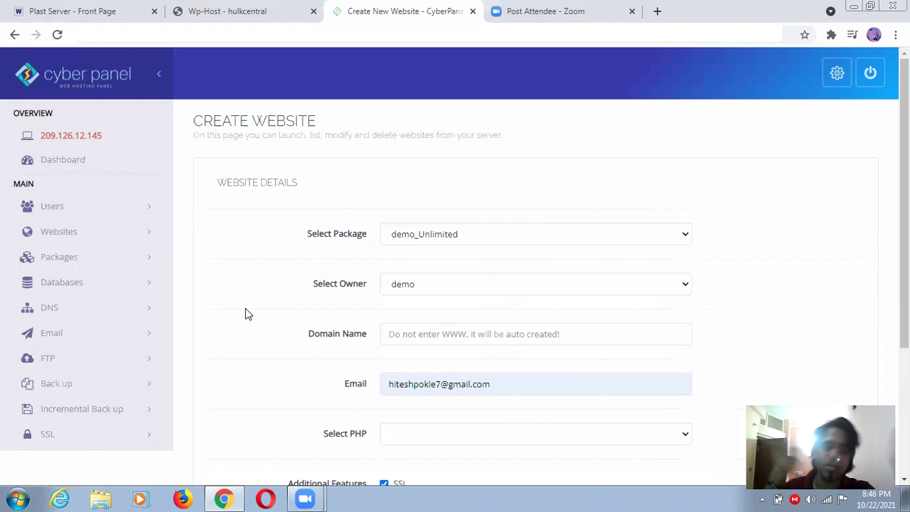
pyautogui.scroll(-1, 342, 254)
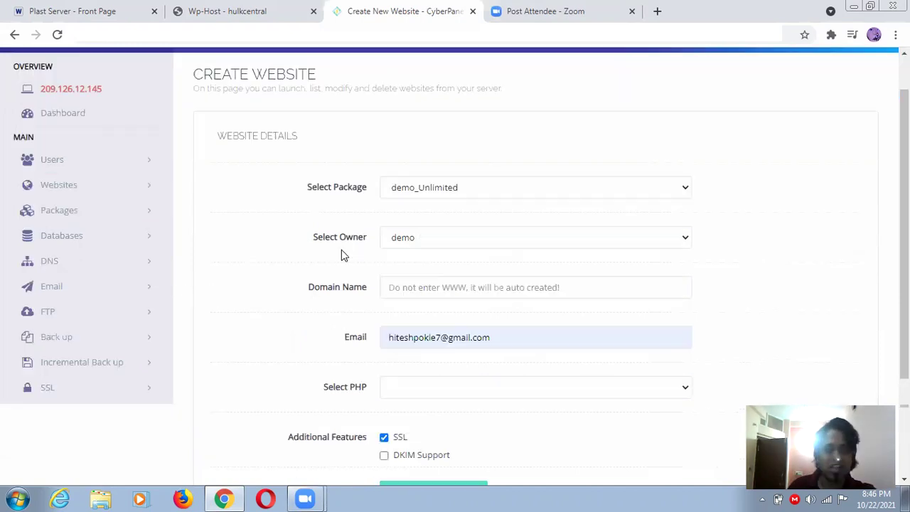
pyautogui.scroll(-3, 341, 254)
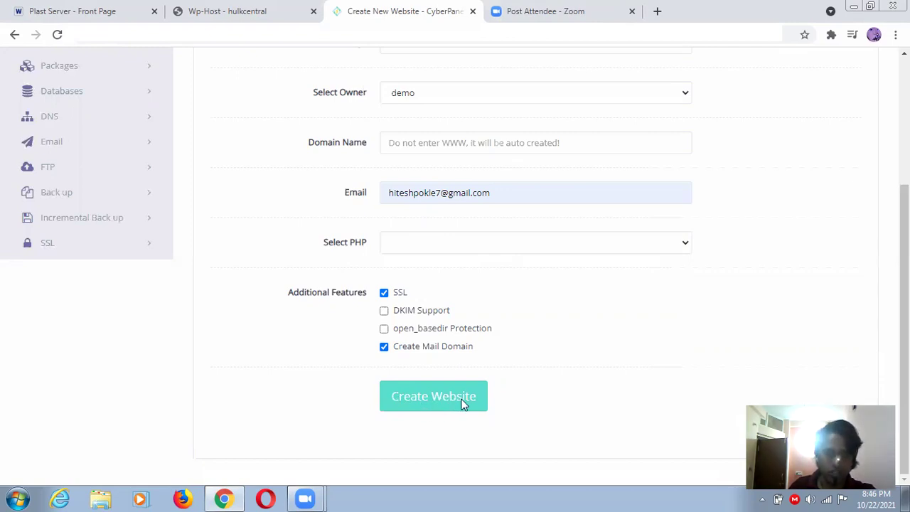
pyautogui.scroll(3, 463, 403)
pyautogui.scroll(-3, 463, 404)
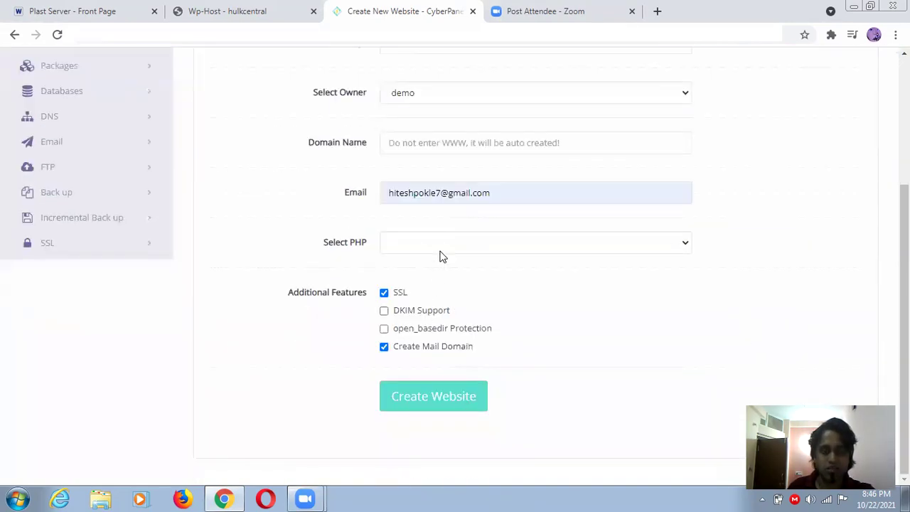
# - Select PHP 8.0 as the PHP version for the new website
pyautogui.click(441, 255)
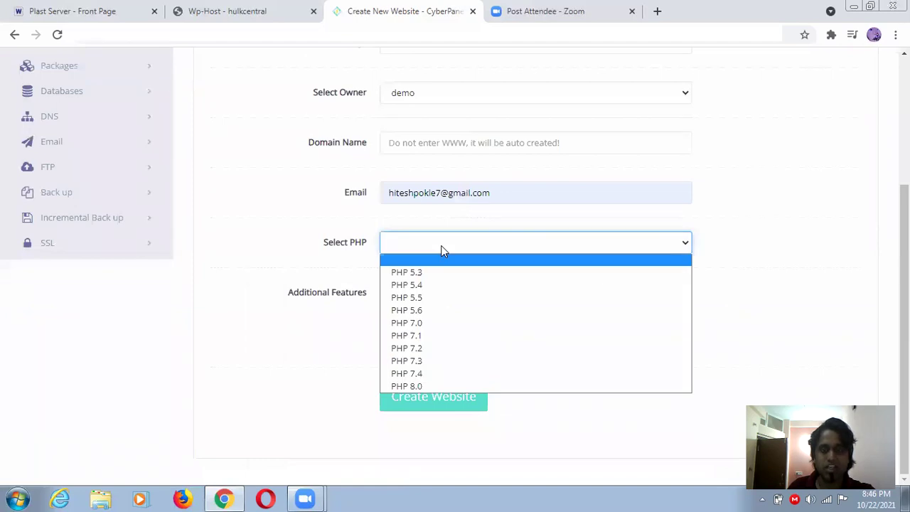
pyautogui.click(414, 388)
pyautogui.scroll(3, 454, 264)
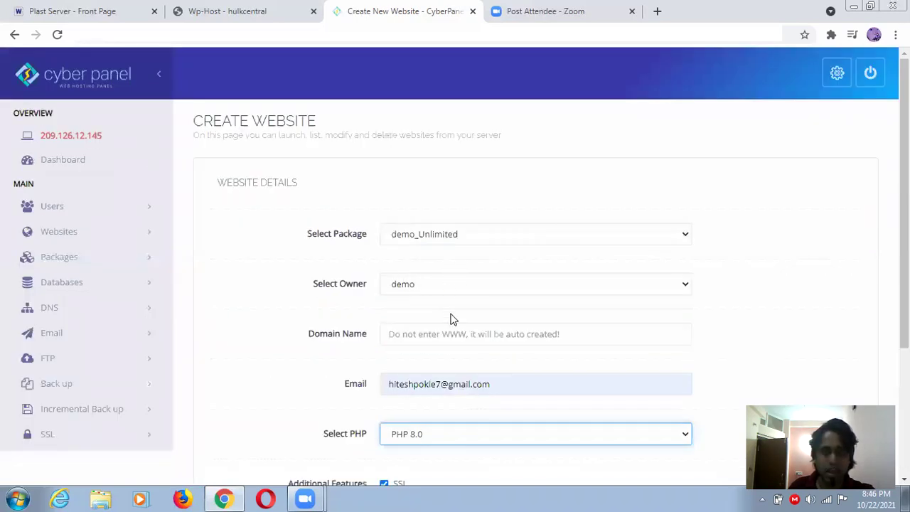
# - Examine the Domain Name field and the website creation control without entering a domain
pyautogui.scroll(-2, 451, 317)
pyautogui.click(432, 206)
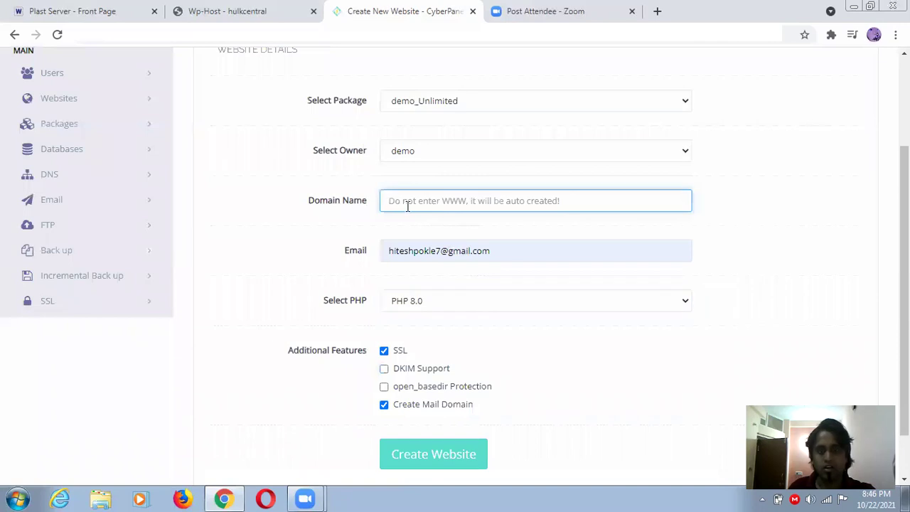
pyautogui.scroll(-1, 419, 392)
pyautogui.click(420, 397)
pyautogui.scroll(3, 425, 356)
pyautogui.click(419, 330)
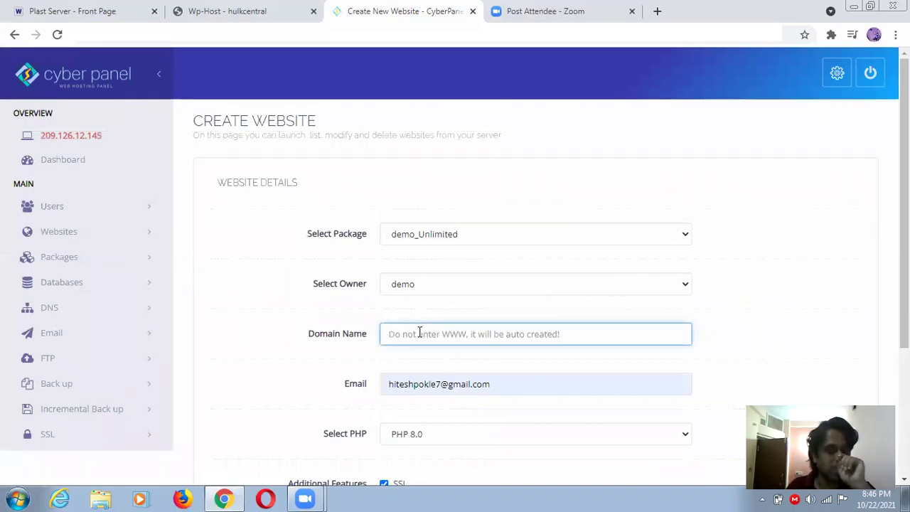
pyautogui.click(843, 133)
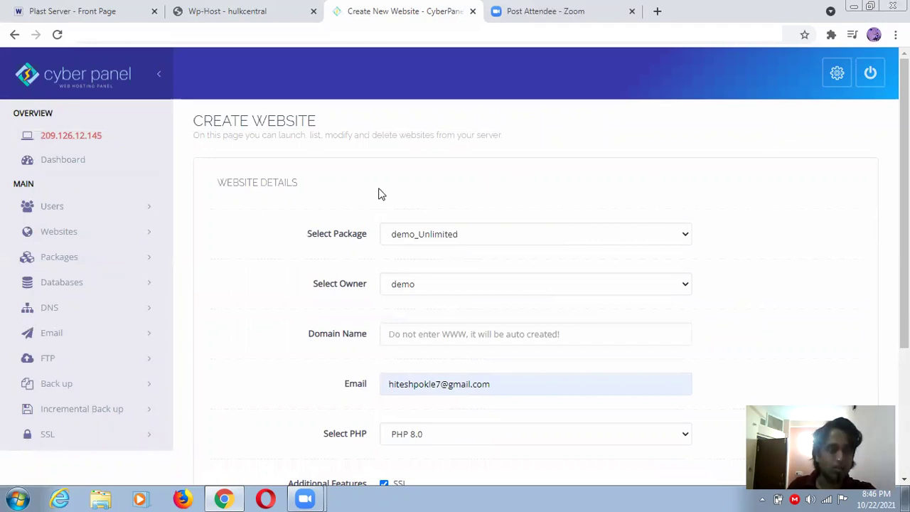
# - Open the list of child domains and examine their management, SSL and website conversion options
pyautogui.scroll(-2, 78, 117)
pyautogui.click(74, 103)
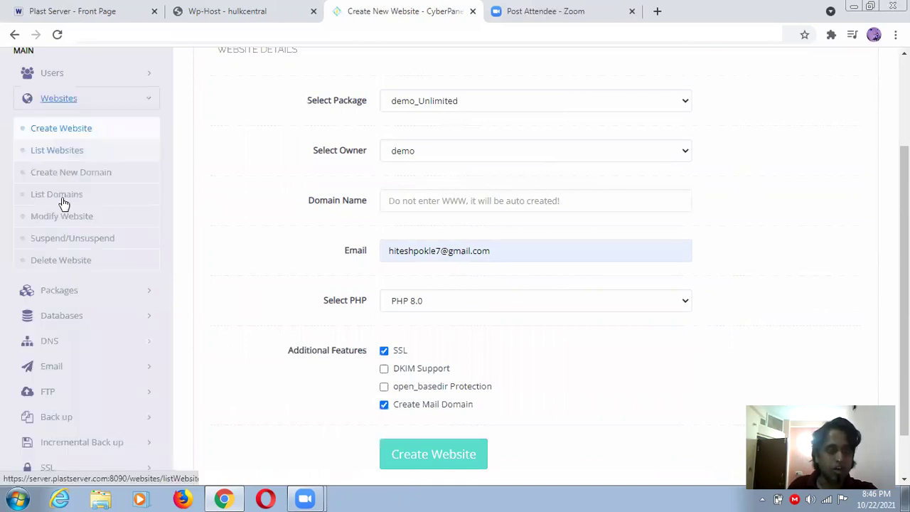
pyautogui.click(63, 200)
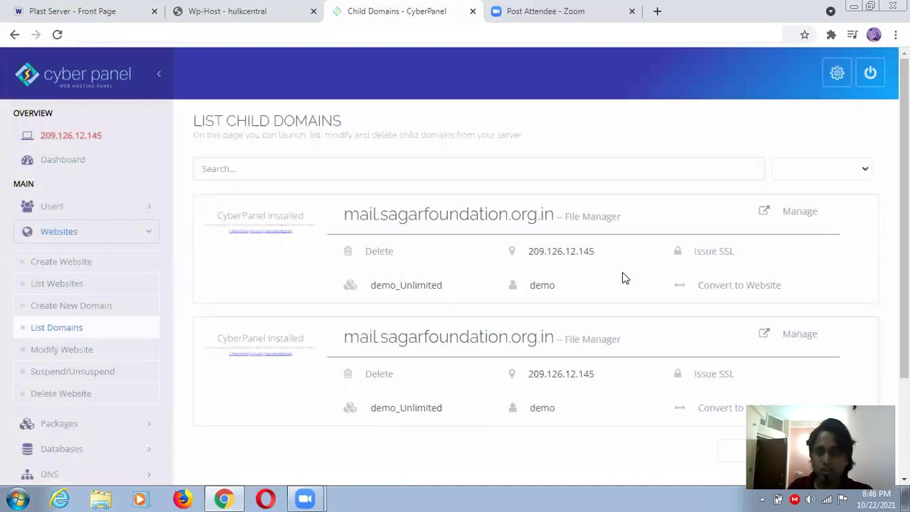
pyautogui.scroll(-2, 732, 159)
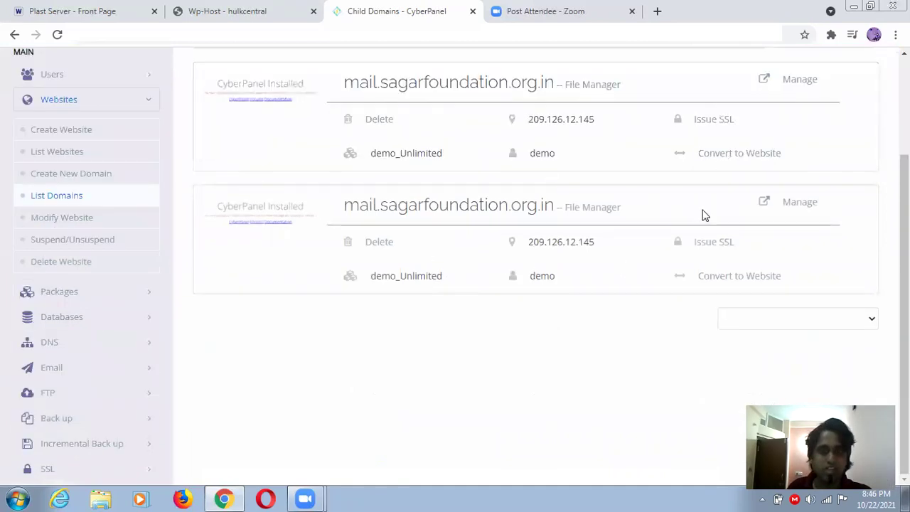
pyautogui.scroll(2, 562, 226)
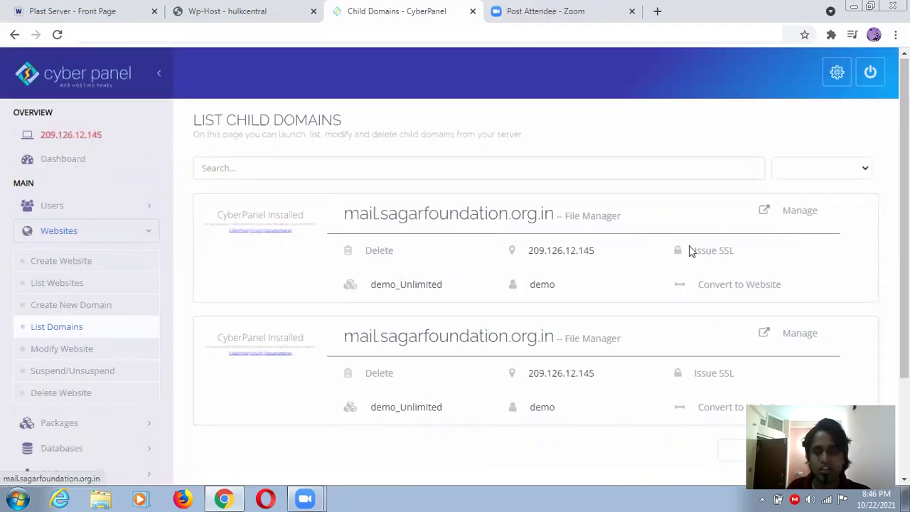
pyautogui.scroll(-1, 725, 231)
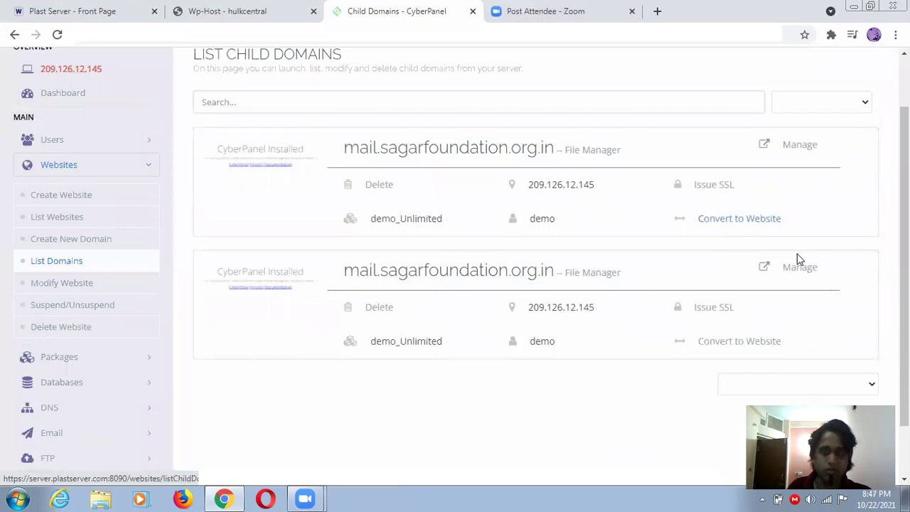
pyautogui.scroll(-1, 610, 244)
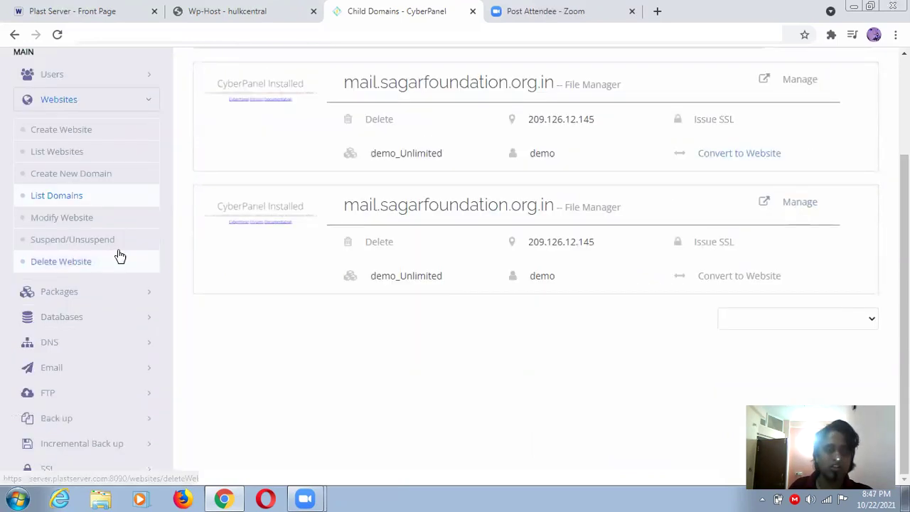
pyautogui.scroll(2, 670, 202)
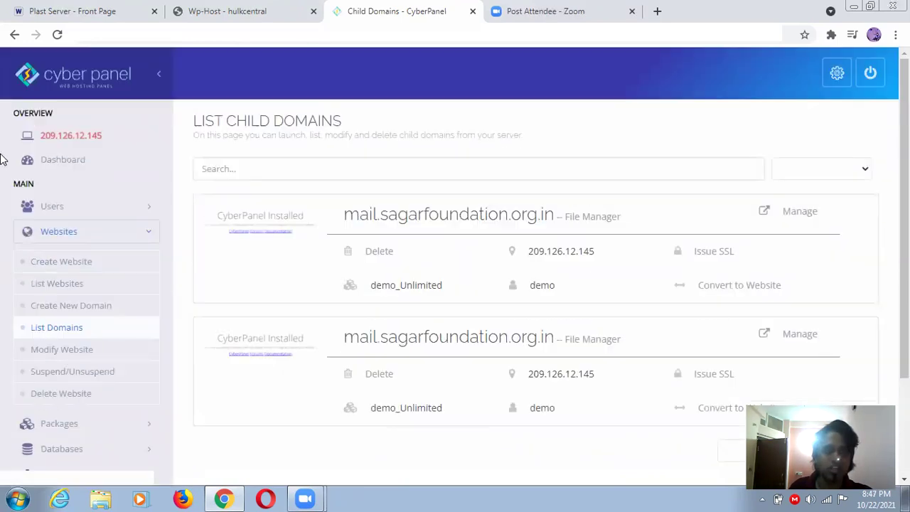
# - Open the child domain creation page and choose sagarfoundation.org.in as the master website
pyautogui.click(61, 305)
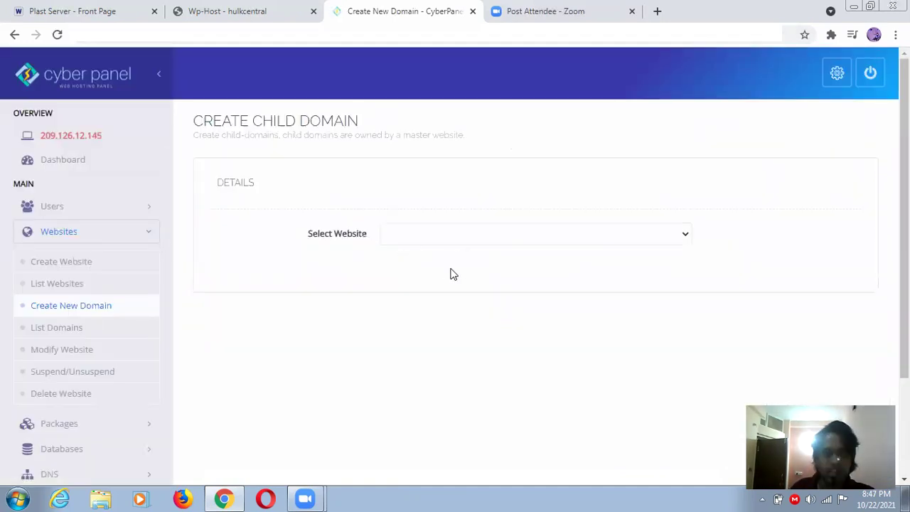
pyautogui.click(469, 234)
pyautogui.click(481, 267)
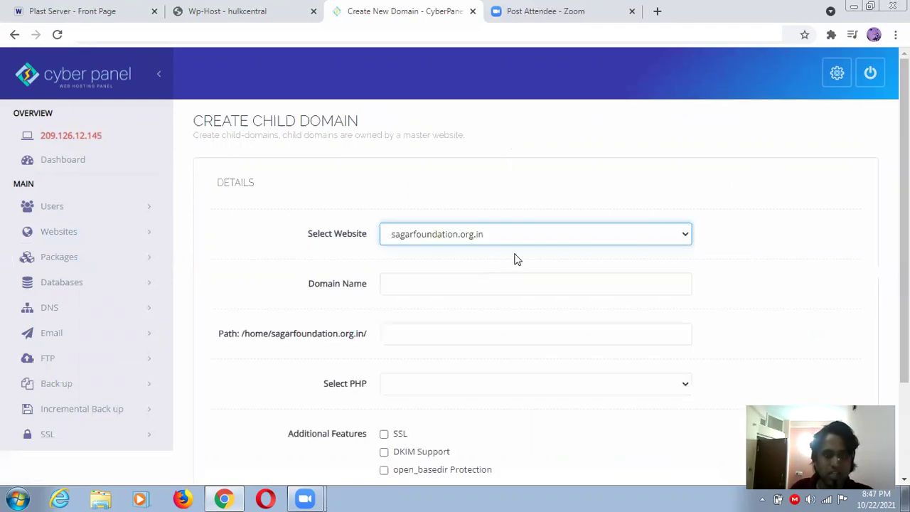
# - Examine the domain name, path and PHP version fields of the child domain form
pyautogui.scroll(-1, 498, 212)
pyautogui.click(493, 209)
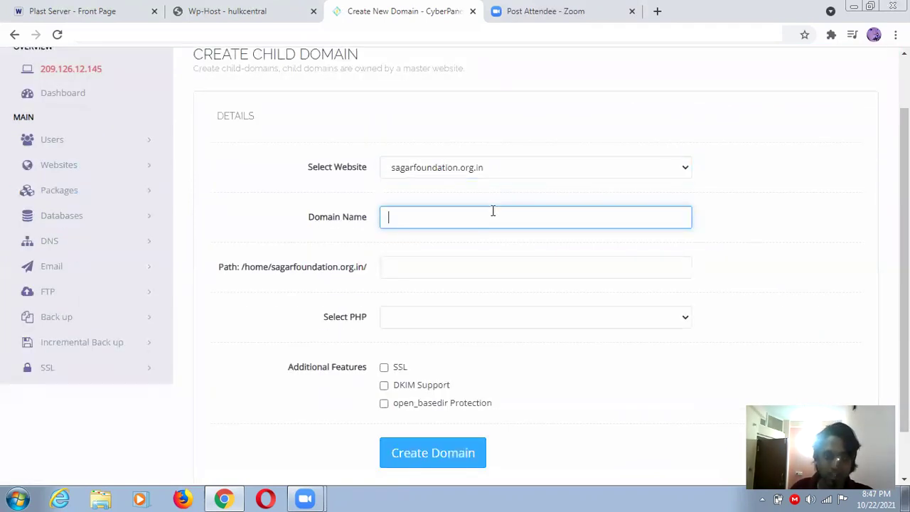
pyautogui.scroll(-1, 419, 261)
pyautogui.click(419, 261)
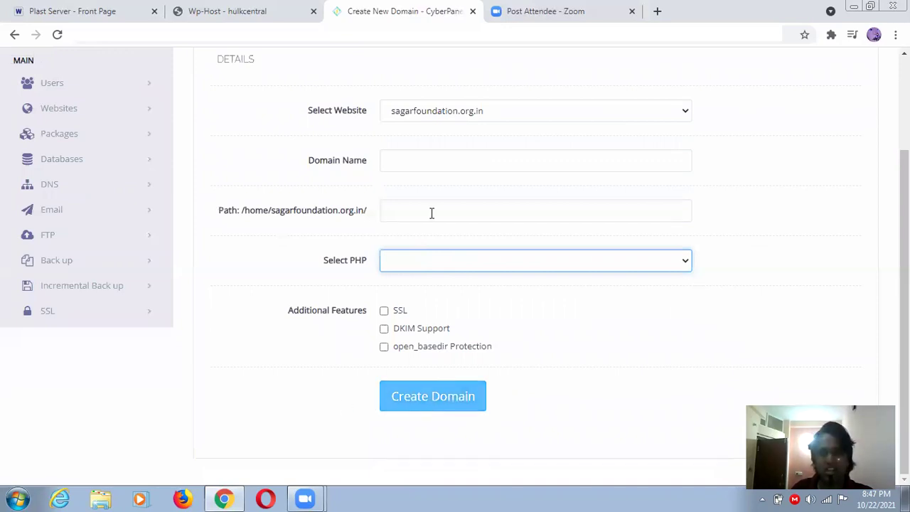
# - Enter puppy as the child domain name and examine the home directory path prefix
pyautogui.click(431, 163)
pyautogui.write('puppy')
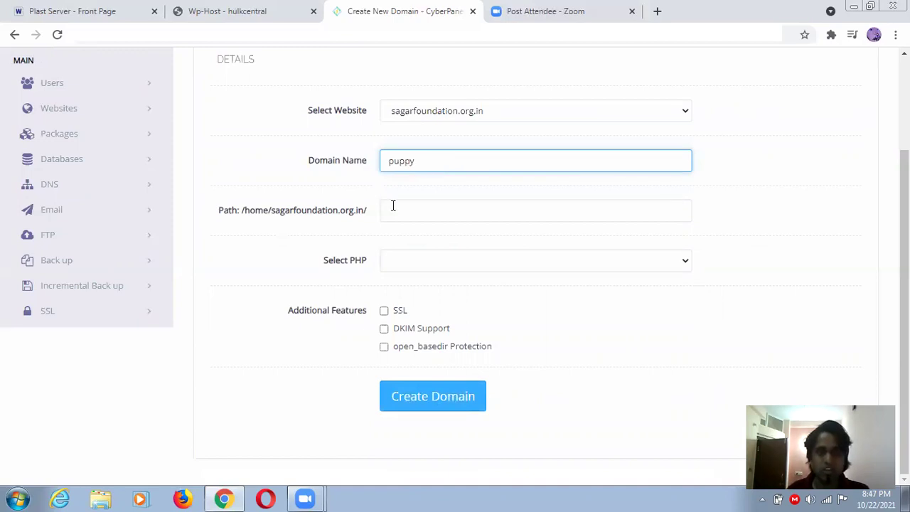
pyautogui.click(435, 214)
pyautogui.moveTo(244, 213); pyautogui.dragTo(367, 214)
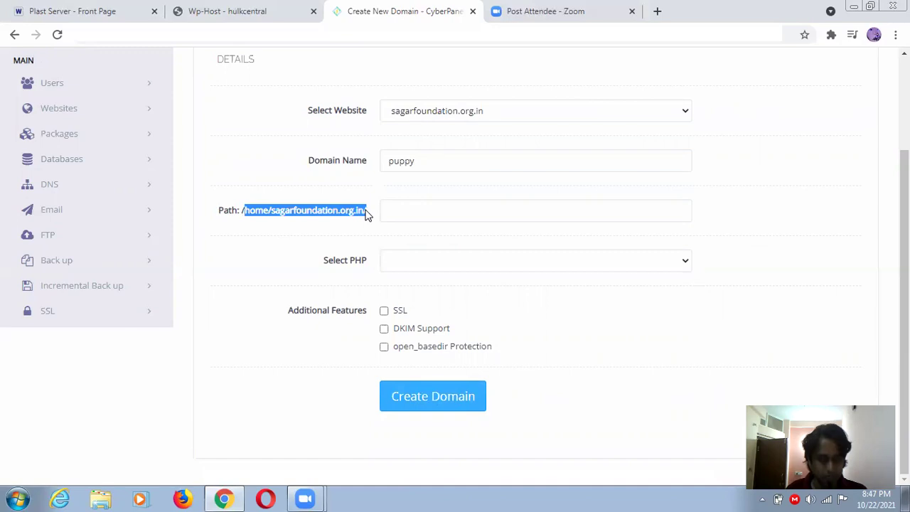
pyautogui.click(217, 222)
pyautogui.click(545, 215)
# - Set PHP 8.0, enable SSL and try to create the child domain
pyautogui.scroll(2, 189, 277)
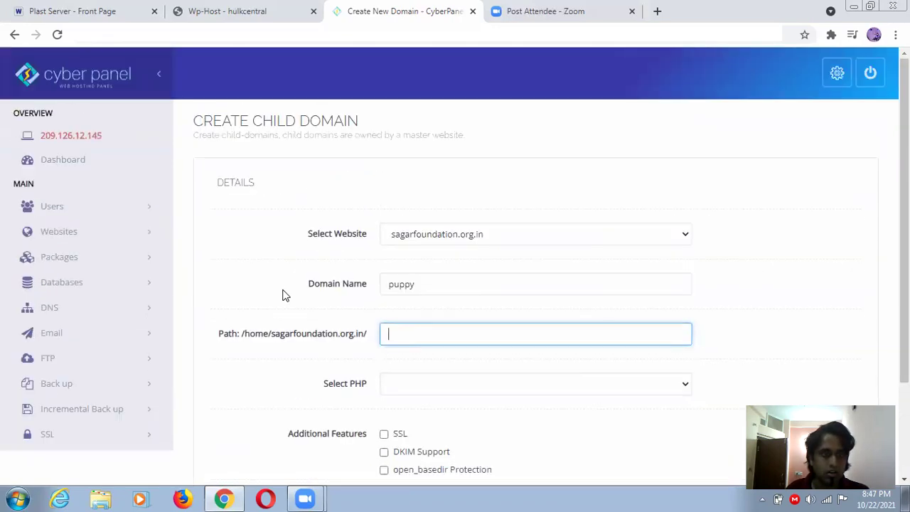
pyautogui.scroll(-2, 286, 294)
pyautogui.click(521, 262)
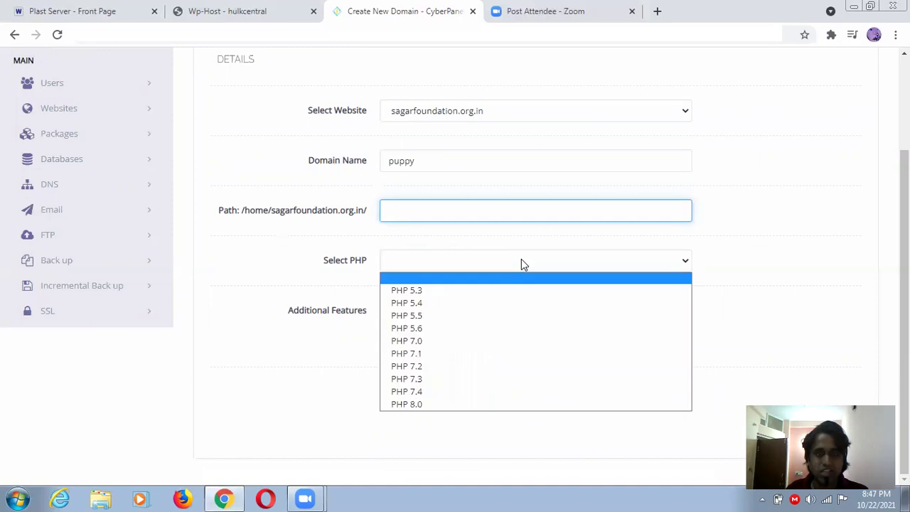
pyautogui.click(416, 404)
pyautogui.click(384, 312)
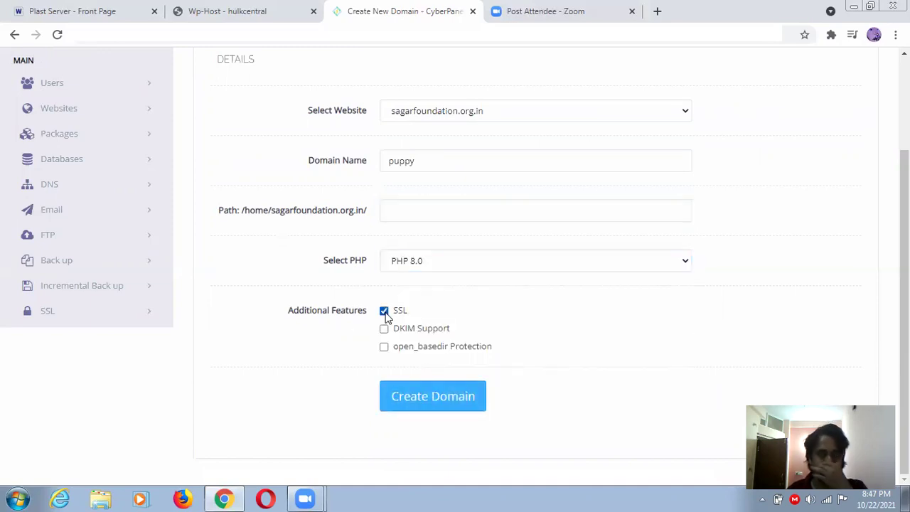
pyautogui.click(426, 401)
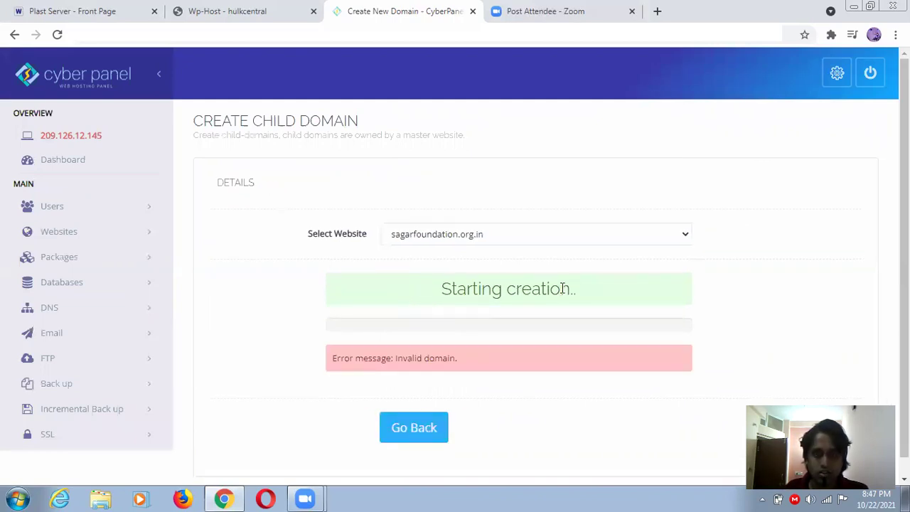
# - Examine the selectable master websites and the website management options, and reopen the child domain creation page
pyautogui.click(489, 244)
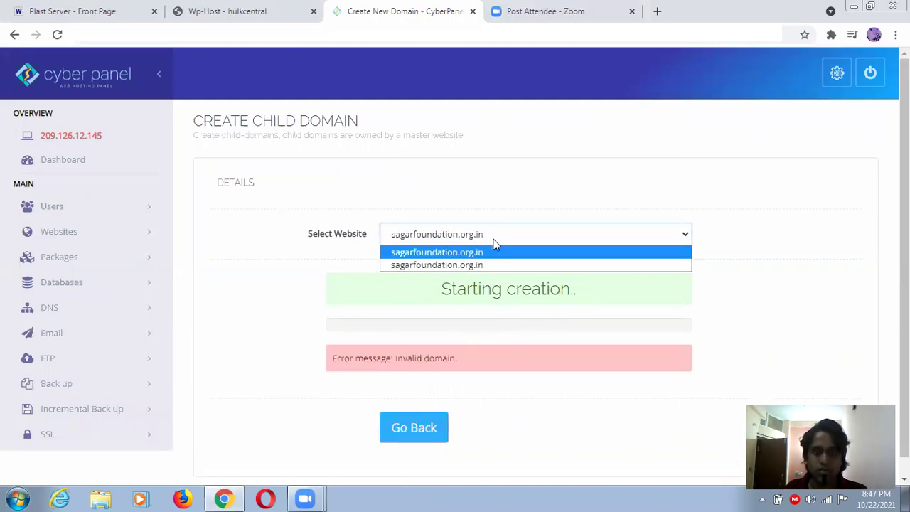
pyautogui.click(192, 269)
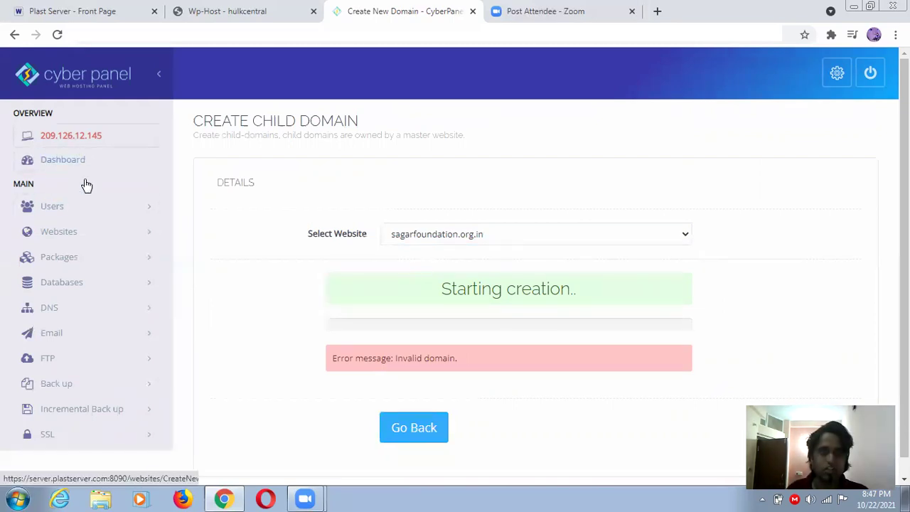
pyautogui.scroll(-1, 86, 229)
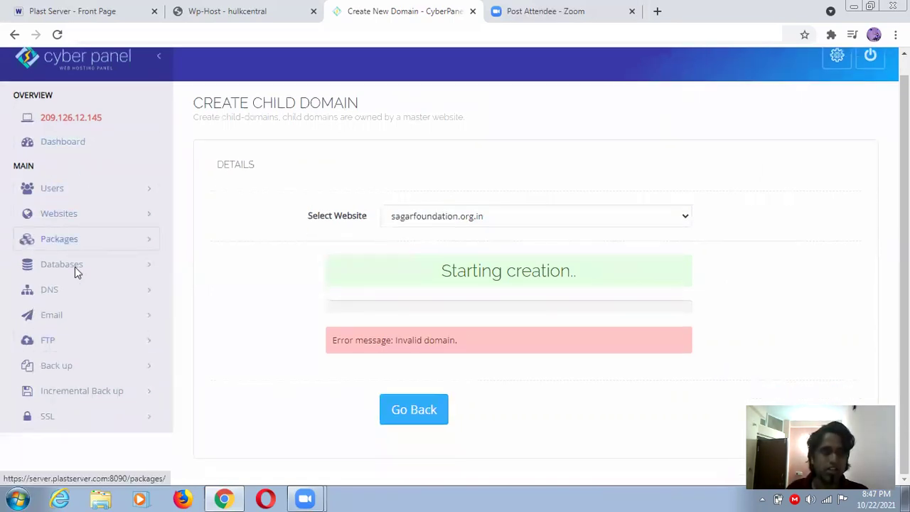
pyautogui.click(69, 242)
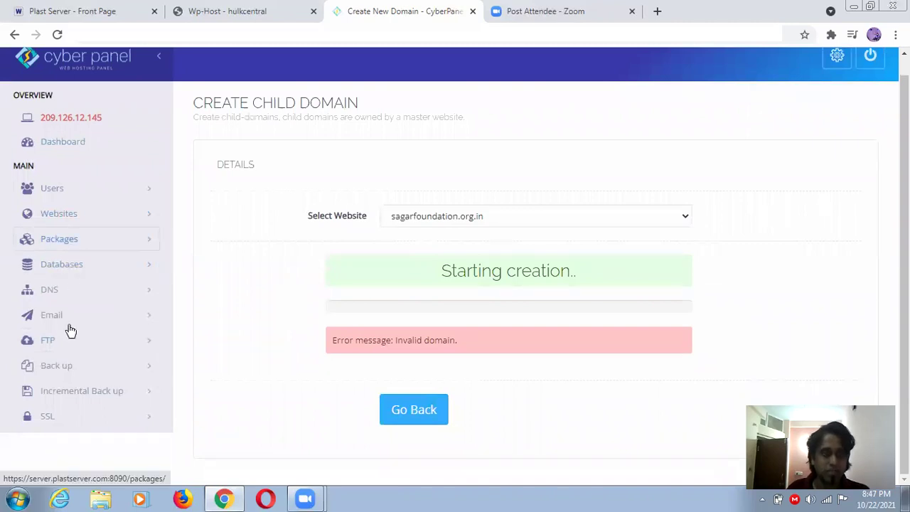
pyautogui.click(112, 241)
pyautogui.click(78, 214)
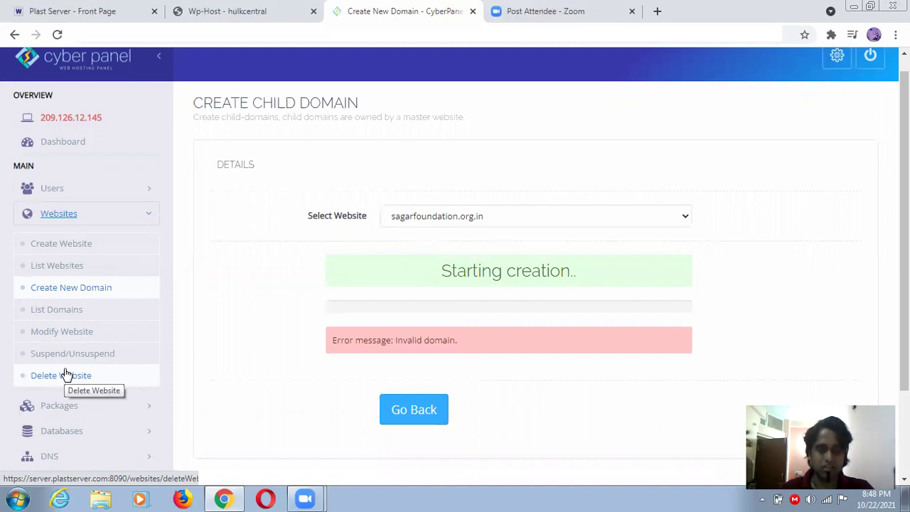
pyautogui.click(112, 290)
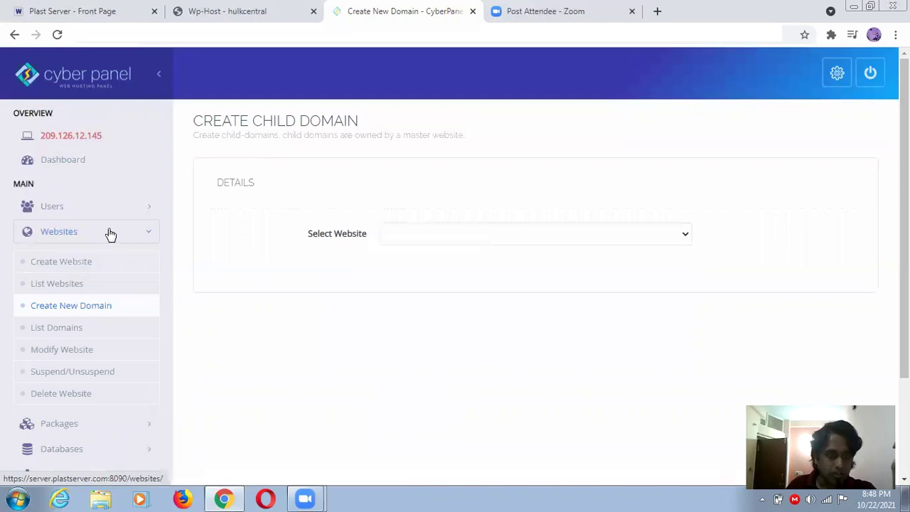
# - Open the database creation page and choose sagarfoundation.org.in as the website for the new database
pyautogui.click(150, 283)
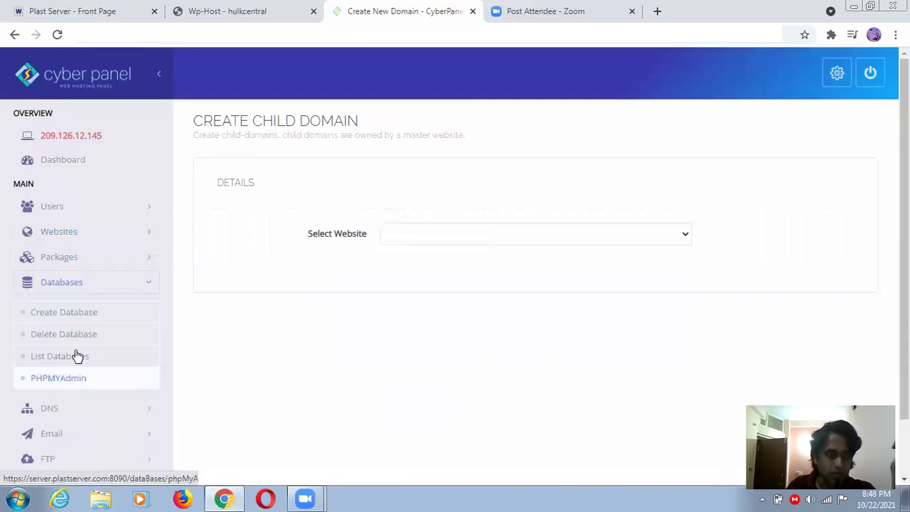
pyautogui.click(75, 314)
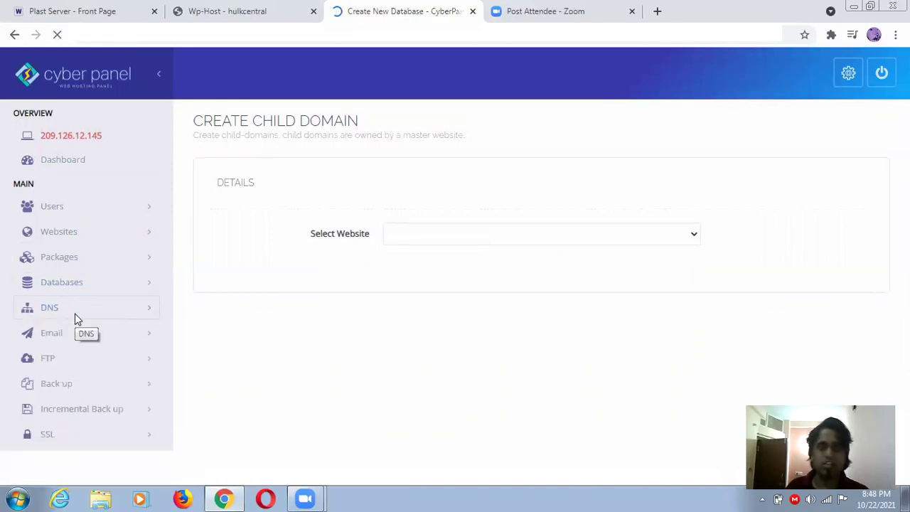
pyautogui.click(554, 234)
pyautogui.click(441, 283)
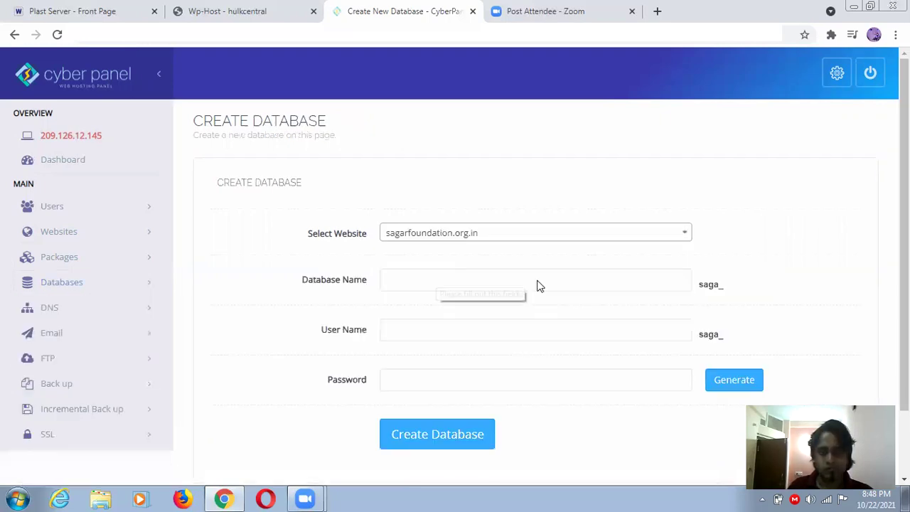
pyautogui.scroll(-2, 498, 327)
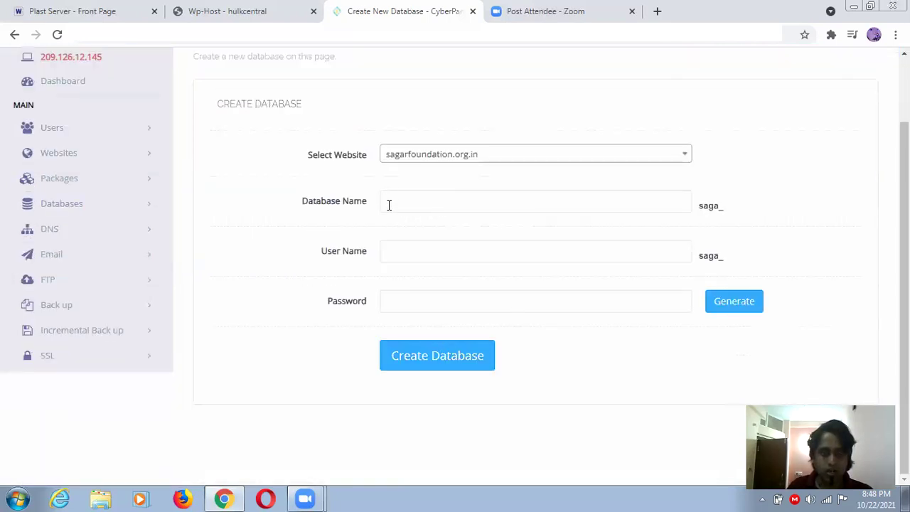
pyautogui.press('Tab')
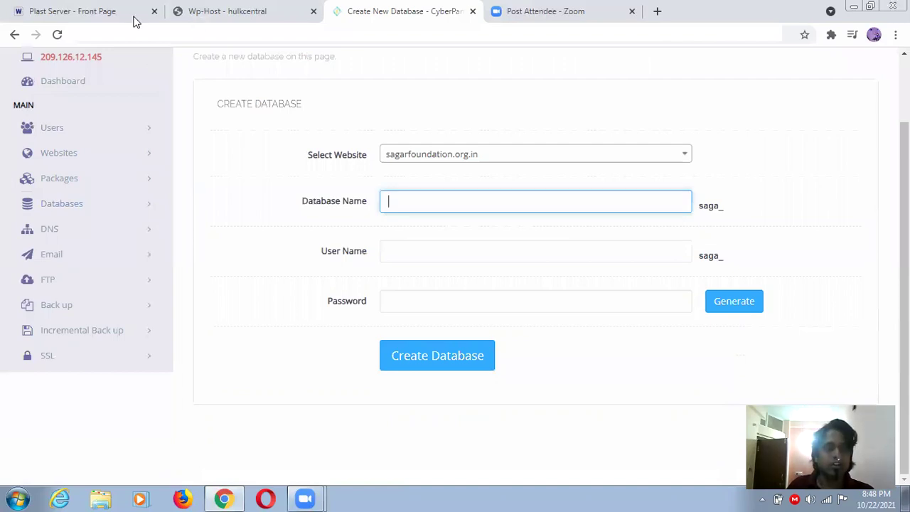
# - Examine the server specifications and RAM claim on the WP Host bonus page
pyautogui.click(227, 11)
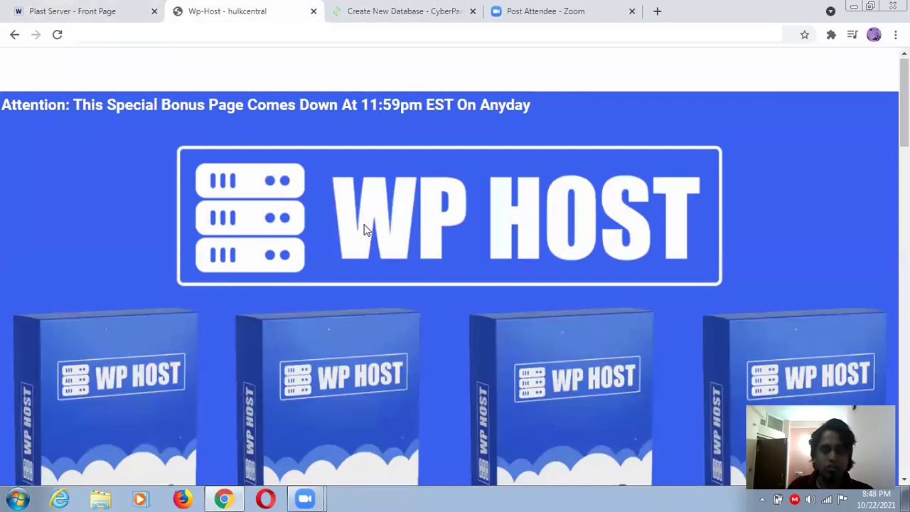
pyautogui.scroll(-10, 617, 240)
pyautogui.scroll(1, 691, 196)
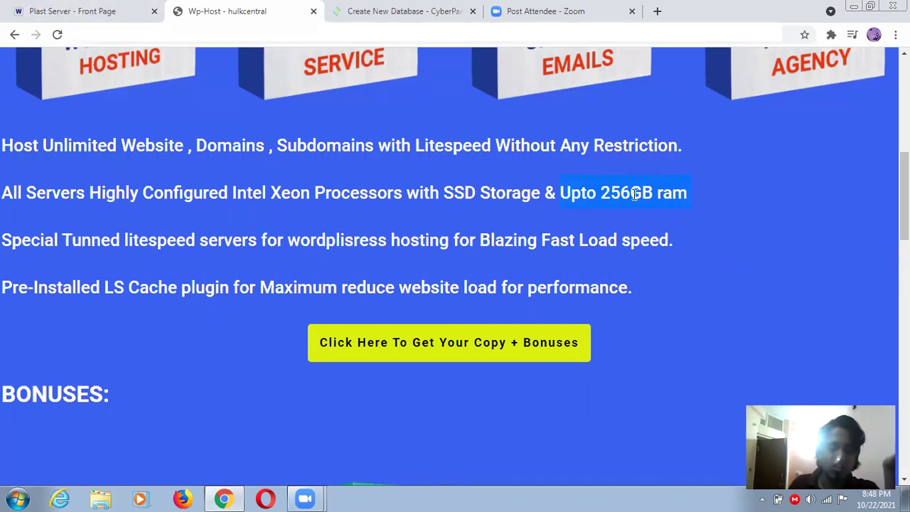
# - Return to the database form, fill in the user name with the saved e-mail address and select the password field
pyautogui.click(387, 10)
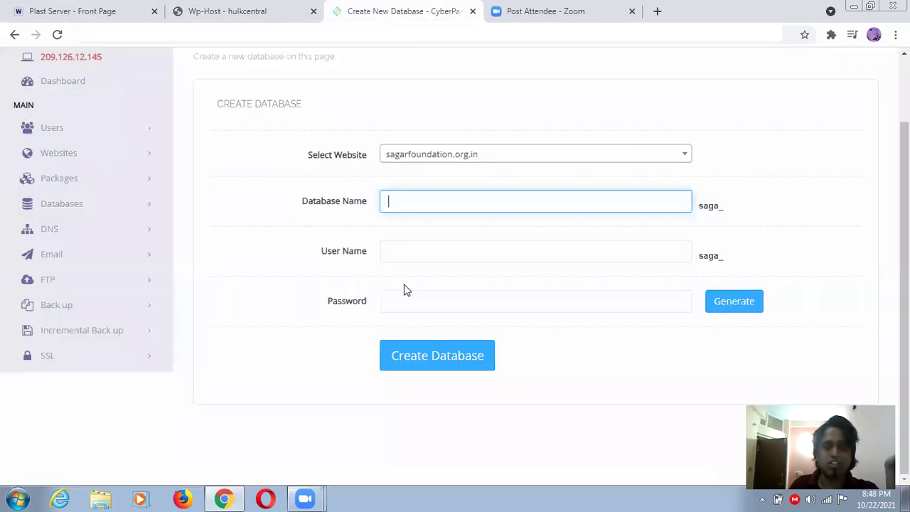
pyautogui.click(520, 256)
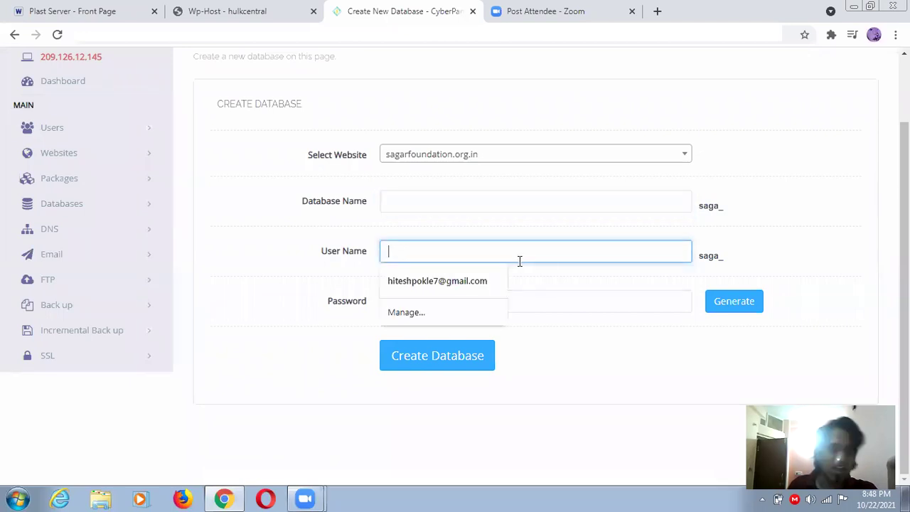
pyautogui.click(445, 282)
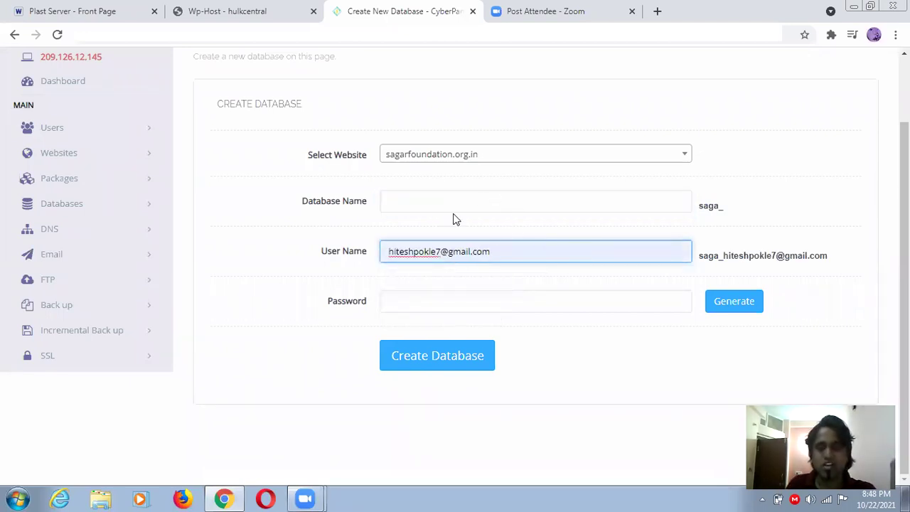
pyautogui.click(424, 299)
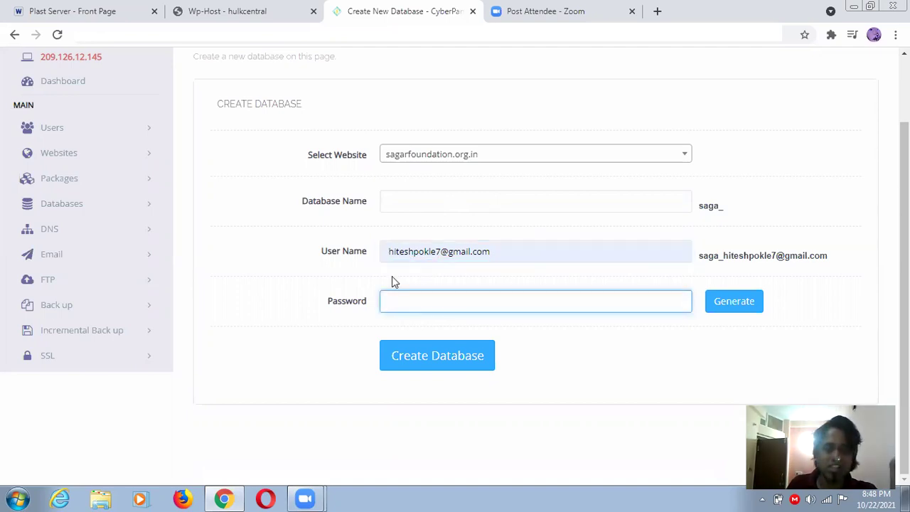
# - Open the host image from the desktop and enlarge it to examine the HostZPresso dashboard
pyautogui.click(855, 6)
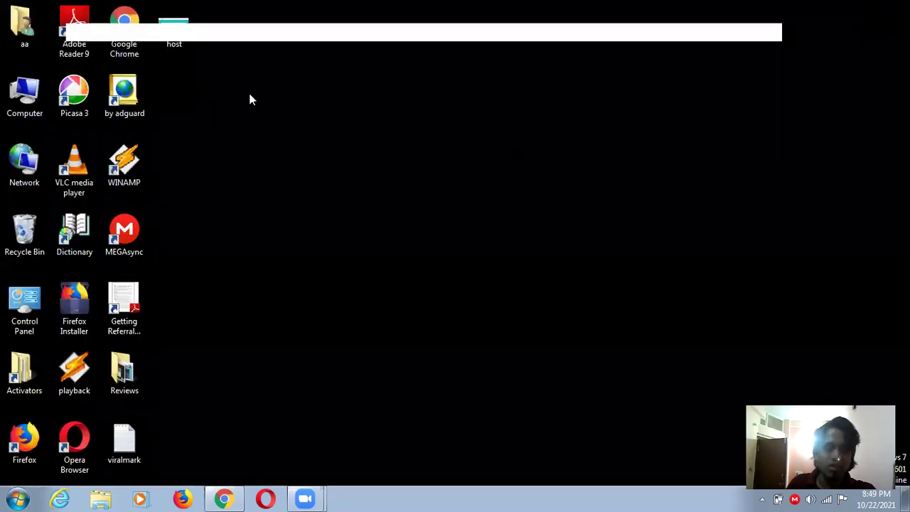
pyautogui.doubleClick(173, 50)
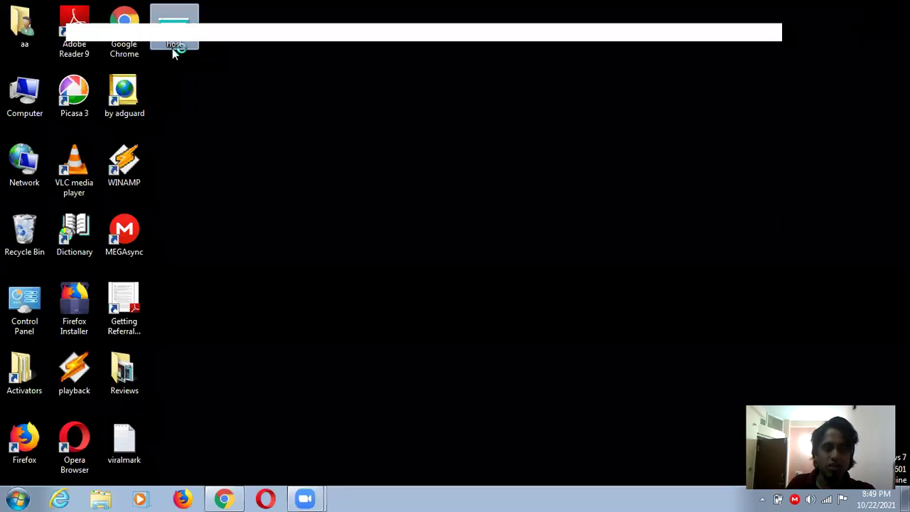
pyautogui.scroll(3, 442, 231)
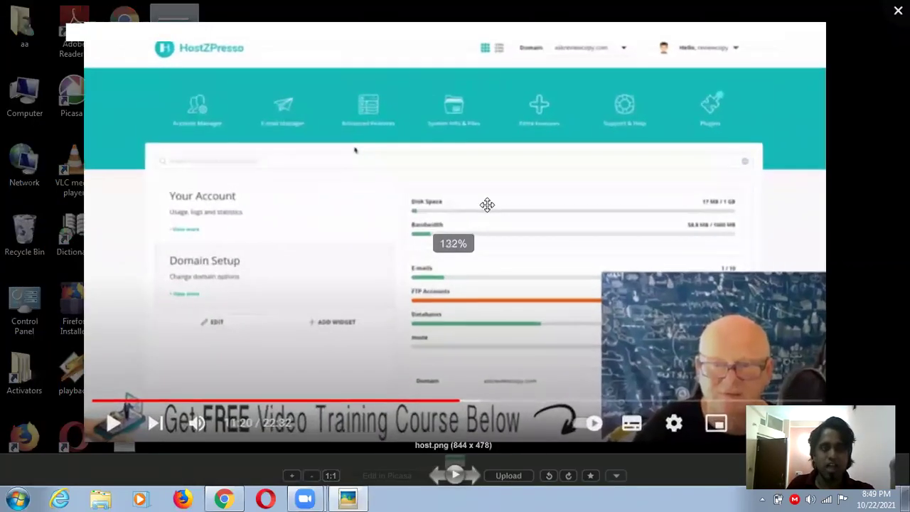
pyautogui.scroll(2, 487, 204)
pyautogui.moveTo(486, 203); pyautogui.dragTo(488, 260)
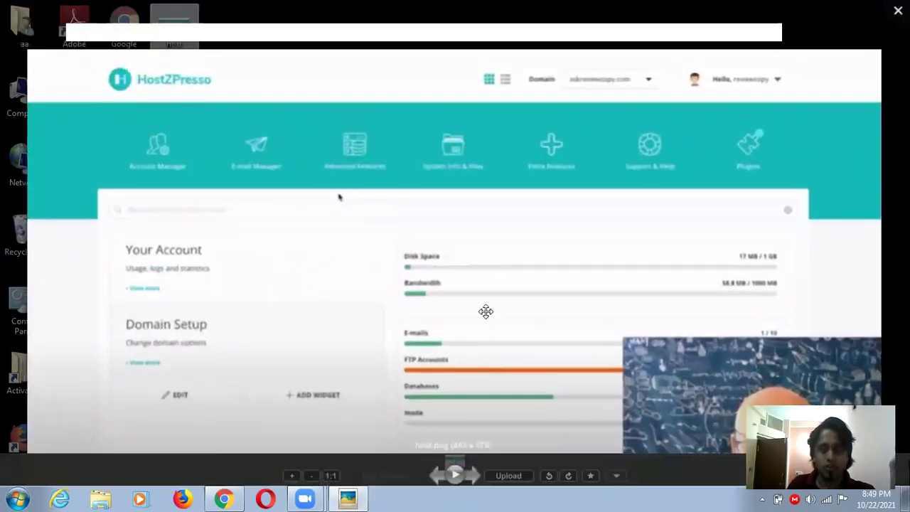
pyautogui.moveTo(450, 260); pyautogui.dragTo(427, 212)
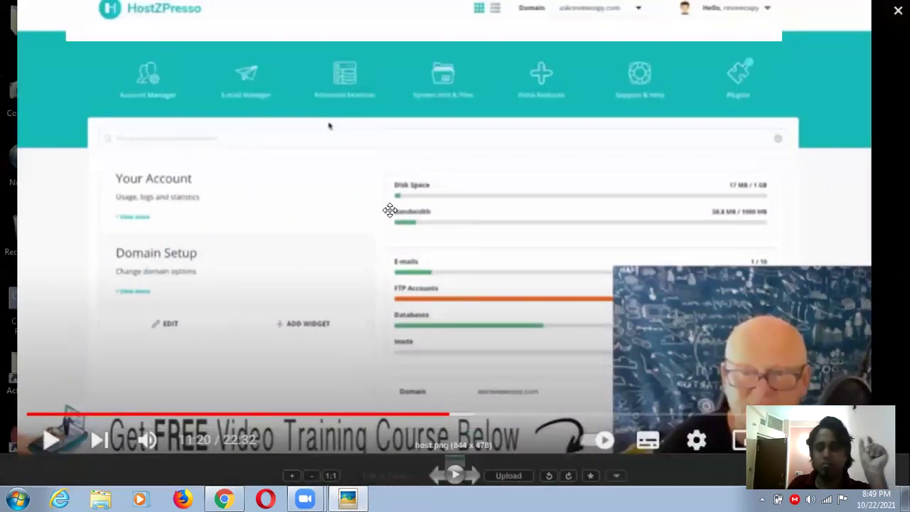
# - Examine the disk space, bandwidth and e-mail limits in the HostZPresso screenshot up close
pyautogui.scroll(2, 499, 216)
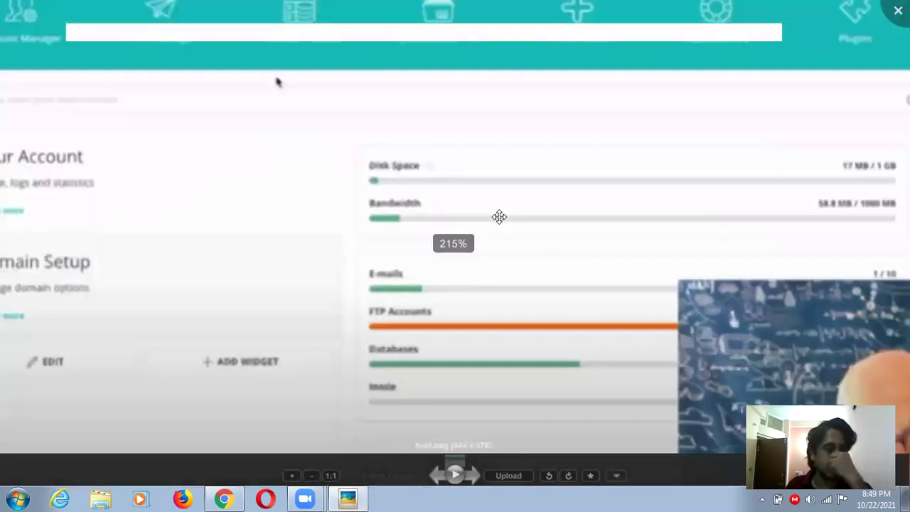
pyautogui.moveTo(534, 224); pyautogui.dragTo(315, 165)
pyautogui.moveTo(403, 183); pyautogui.dragTo(386, 173)
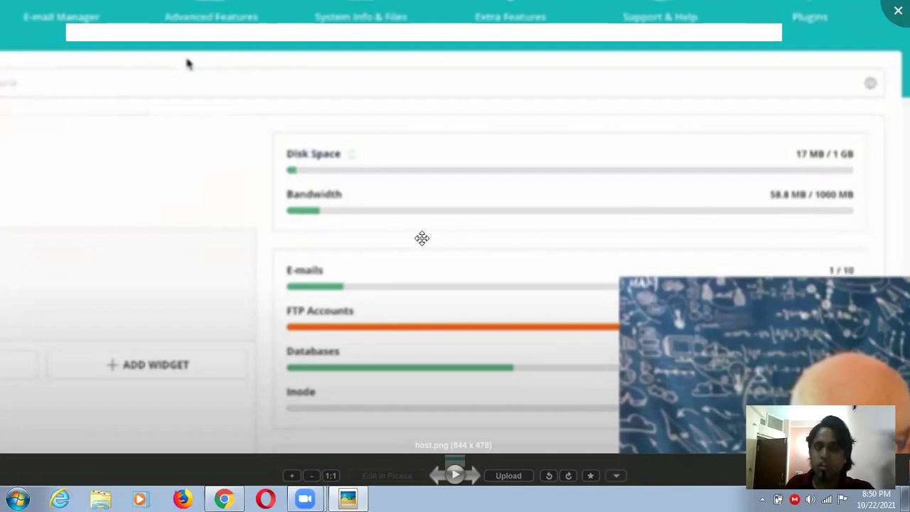
pyautogui.scroll(-3, 422, 238)
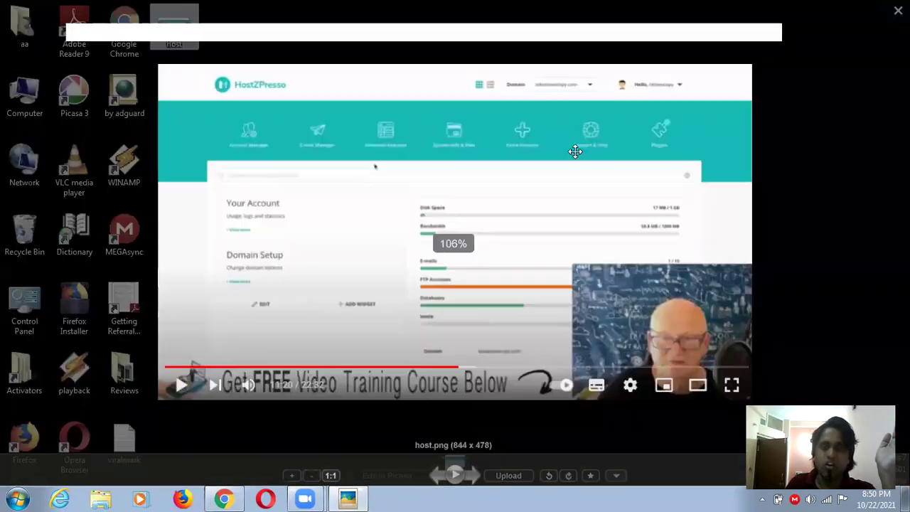
pyautogui.scroll(-3, 379, 169)
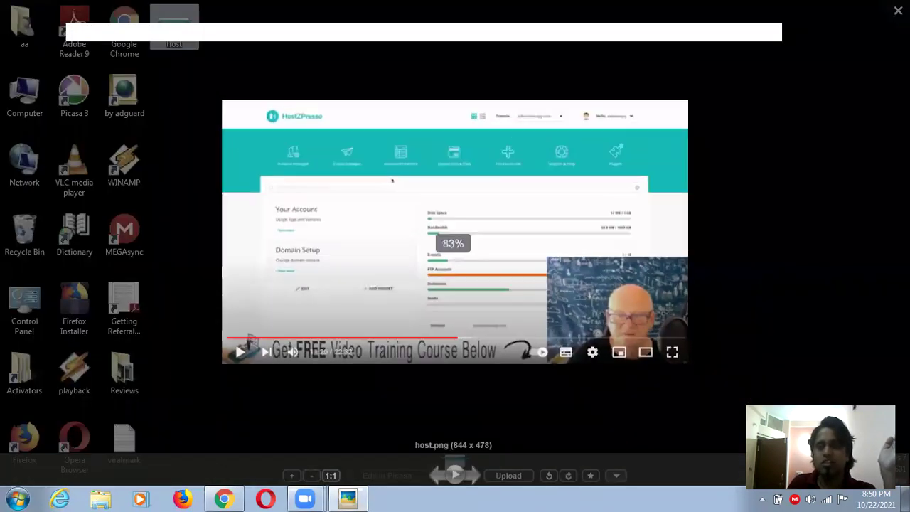
# - Return to Chrome, examine the DNS management options in CyberPanel and switch to the Plast Server front page
pyautogui.click(214, 498)
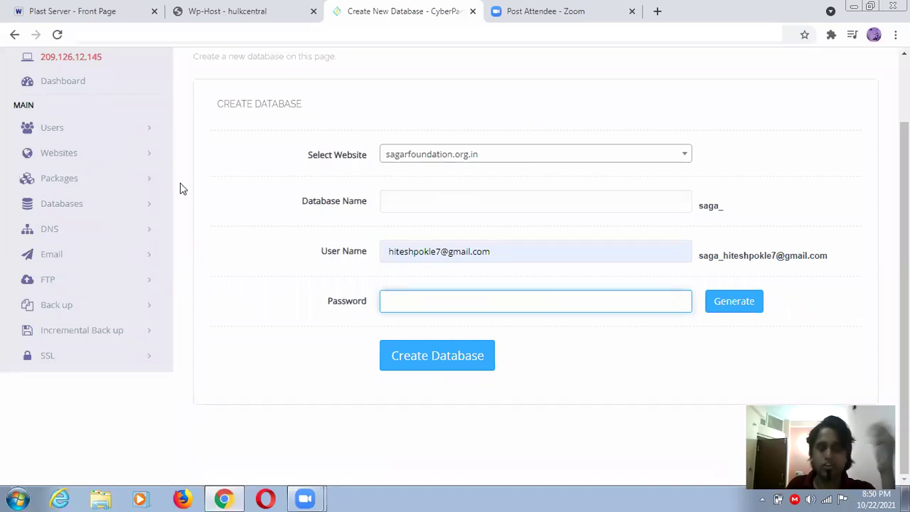
pyautogui.click(144, 230)
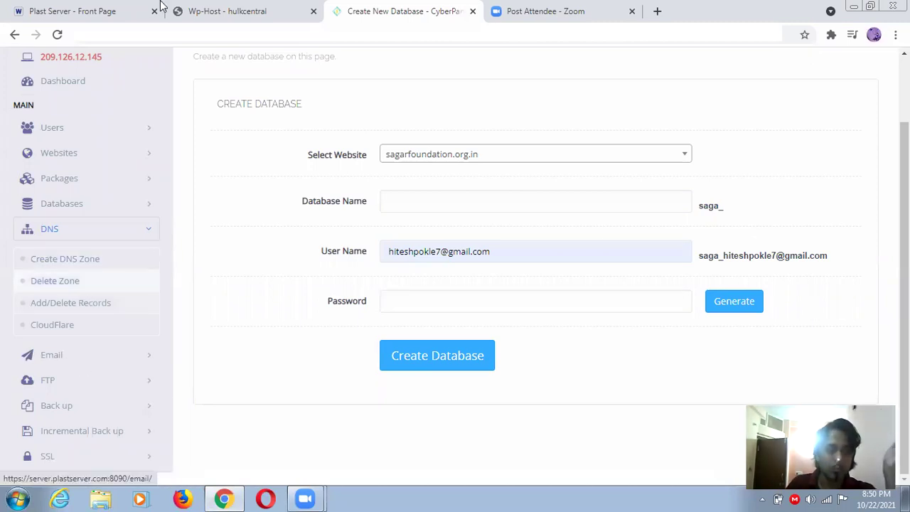
pyautogui.click(99, 14)
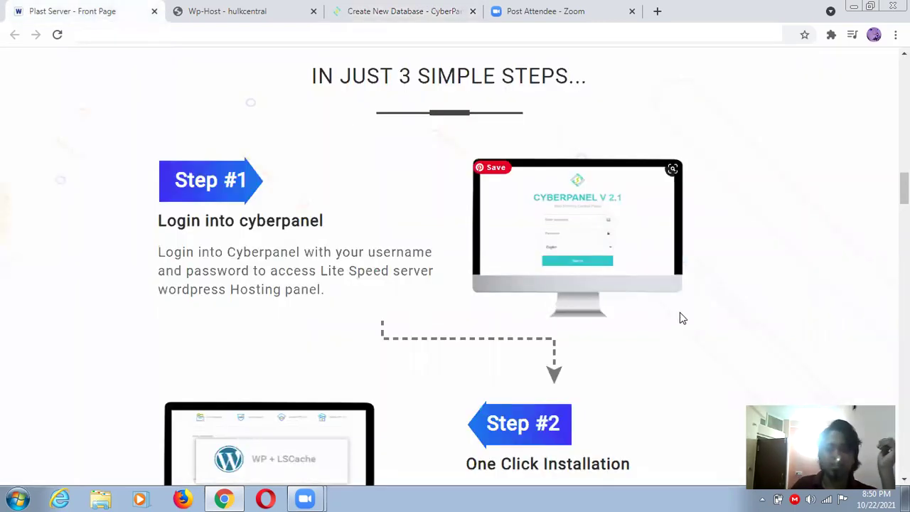
# - Examine the feature list and setup steps on the Plast Server front page and the bonuses on the Wp-Host page
pyautogui.scroll(3, 680, 317)
pyautogui.scroll(10, 680, 313)
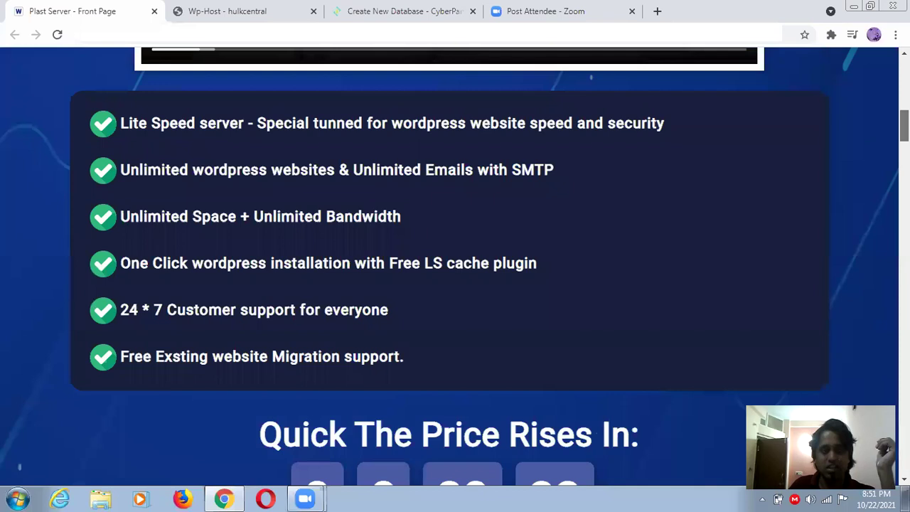
pyautogui.scroll(-10, 679, 312)
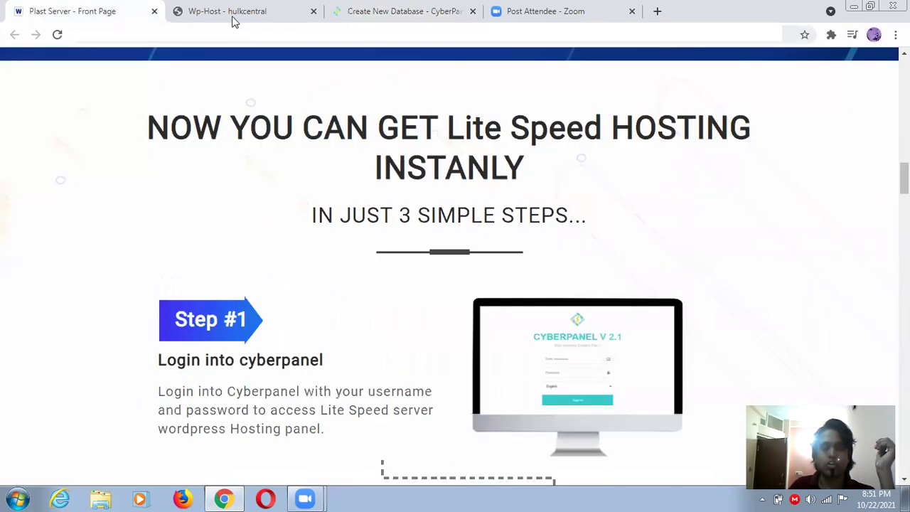
pyautogui.click(231, 19)
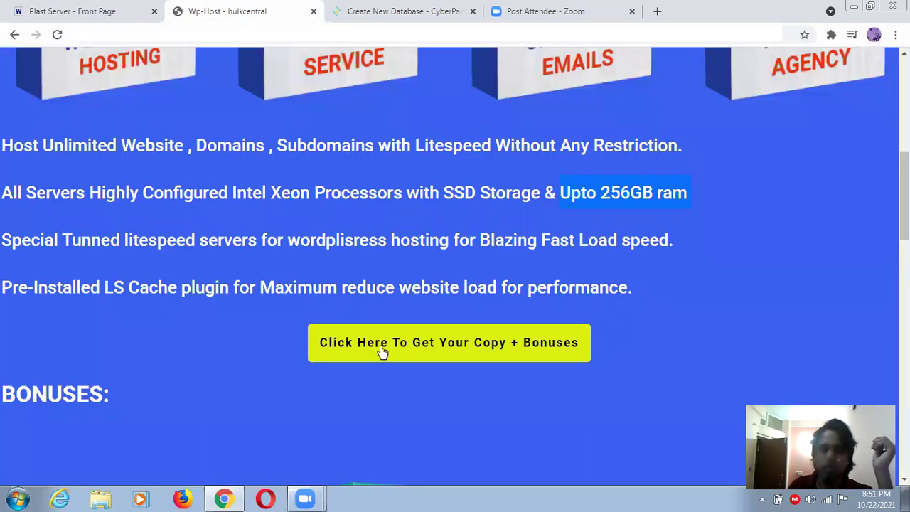
pyautogui.scroll(-6, 617, 352)
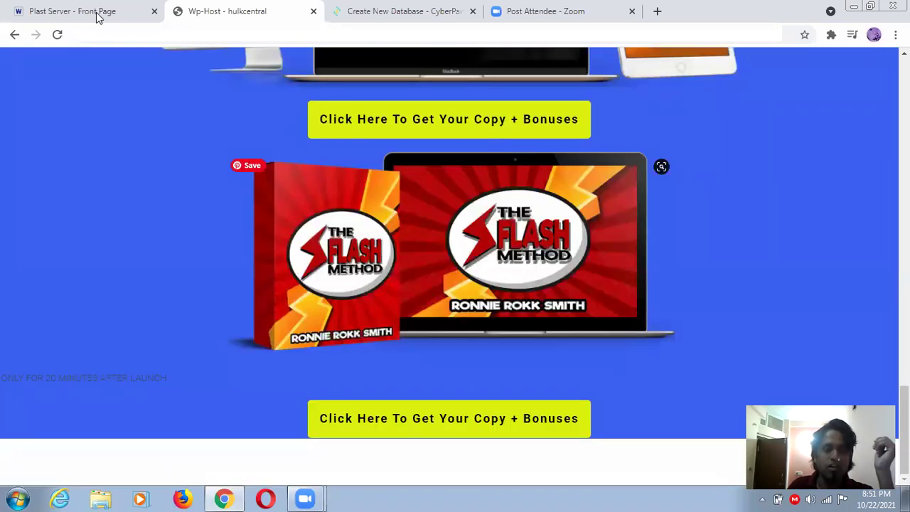
pyautogui.click(96, 14)
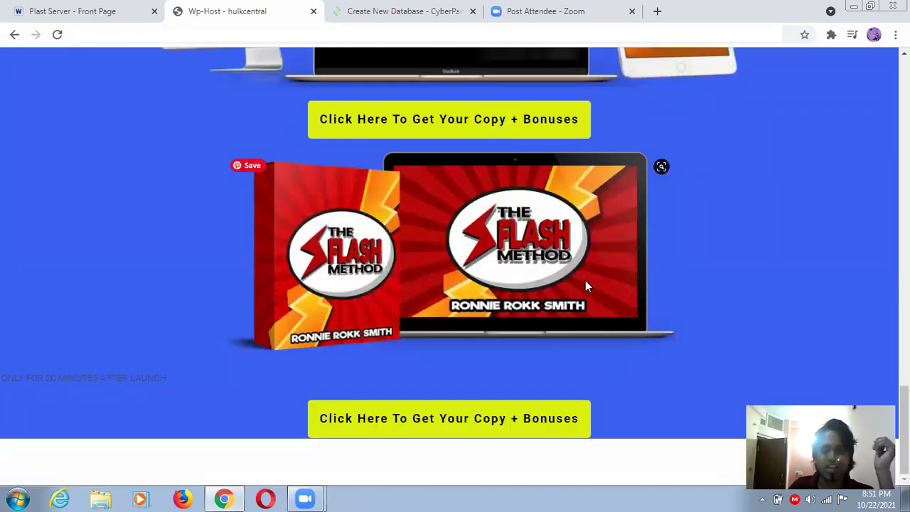
# - Review the Plast Server pricing countdown and promo video, and the server specifications on the Wp-Host page
pyautogui.scroll(5, 521, 270)
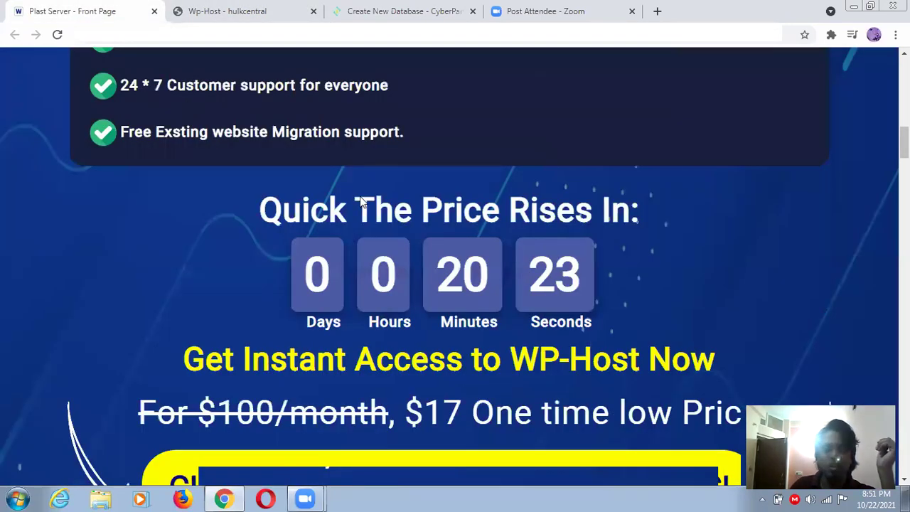
pyautogui.scroll(3, 502, 219)
pyautogui.scroll(4, 518, 204)
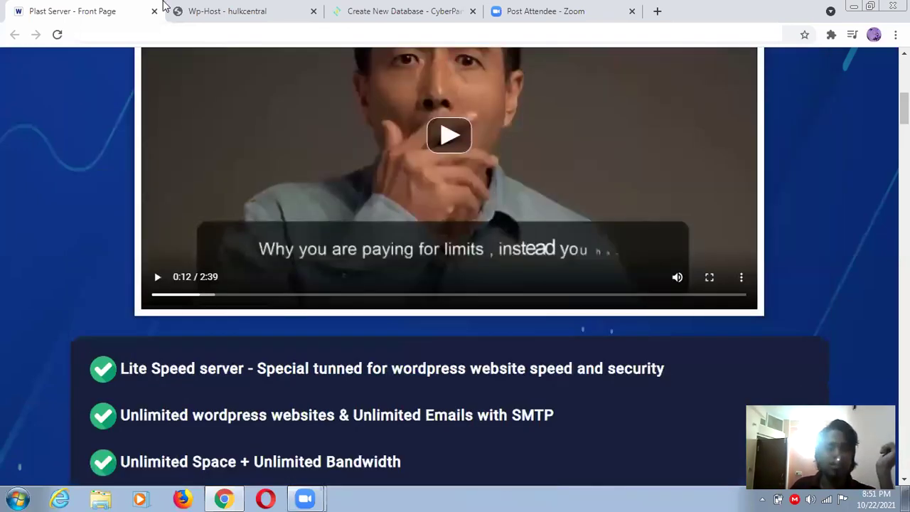
pyautogui.scroll(2, 491, 183)
pyautogui.hotkey('ctrl', 'Tab')
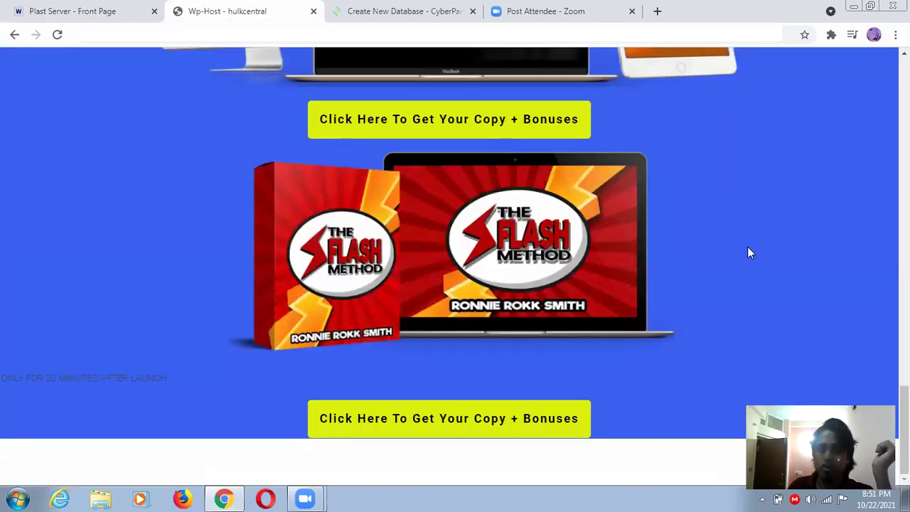
pyautogui.scroll(5, 739, 249)
pyautogui.scroll(15, 317, 155)
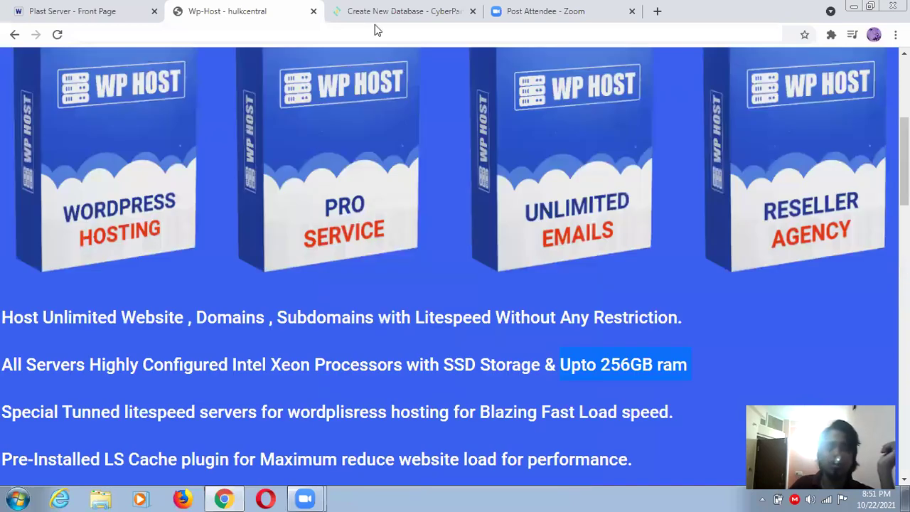
# - Return to the CyberPanel database form and review its website, password and database name fields
pyautogui.hotkey('ctrl', 'Tab')
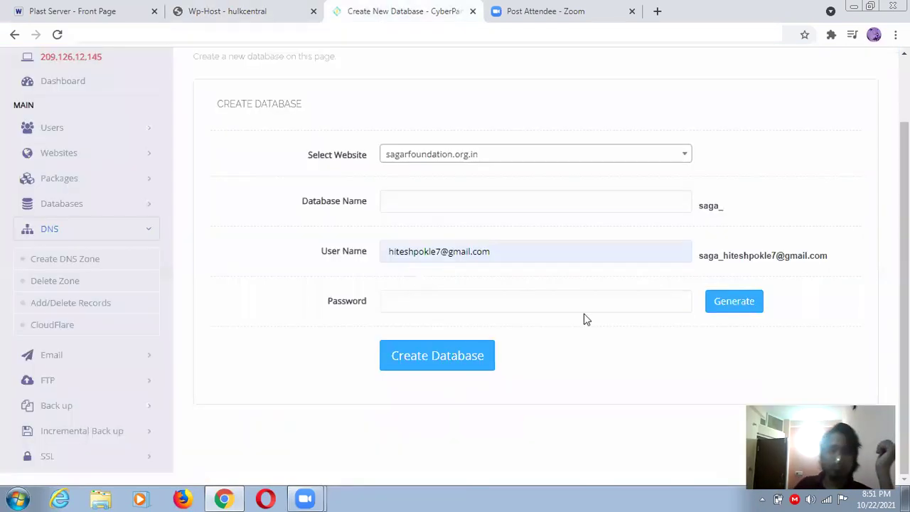
pyautogui.click(459, 304)
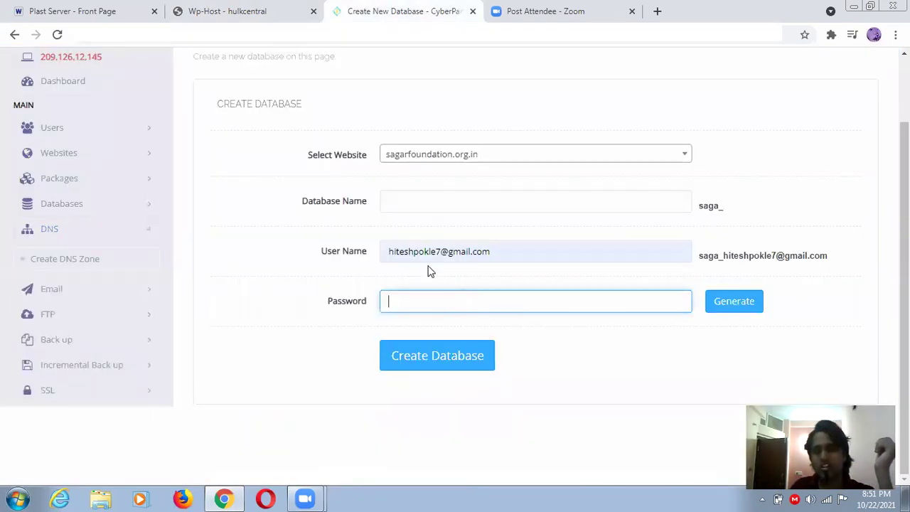
pyautogui.click(402, 155)
pyautogui.click(413, 300)
pyautogui.click(403, 195)
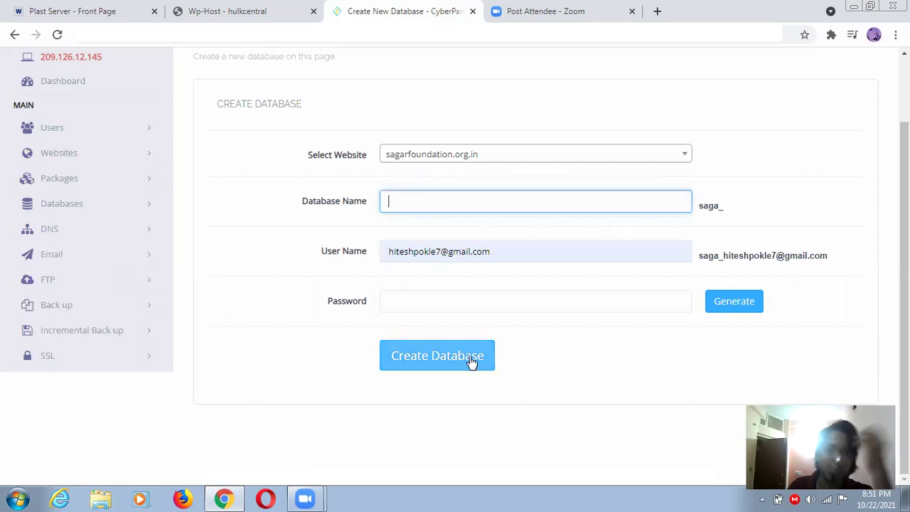
# - List the existing databases of the domain sagarfoundation.org.in
pyautogui.click(151, 203)
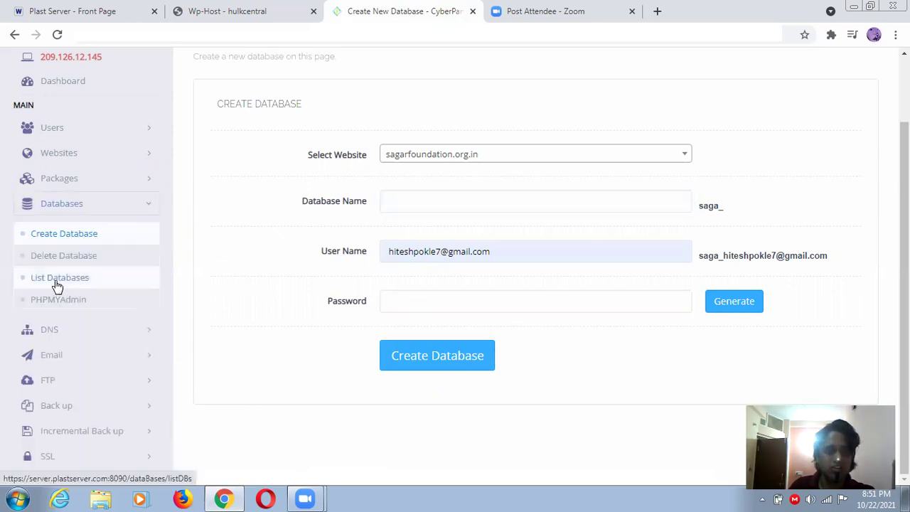
pyautogui.click(57, 285)
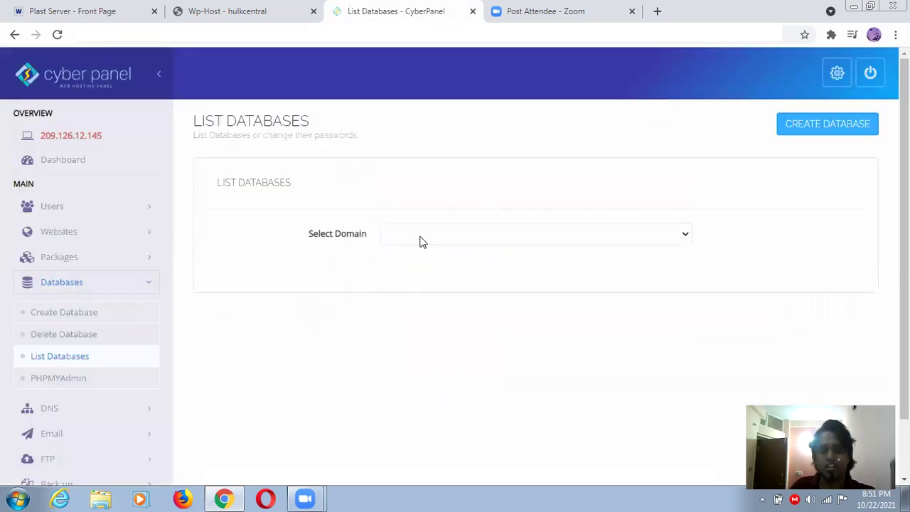
pyautogui.click(420, 241)
pyautogui.click(419, 265)
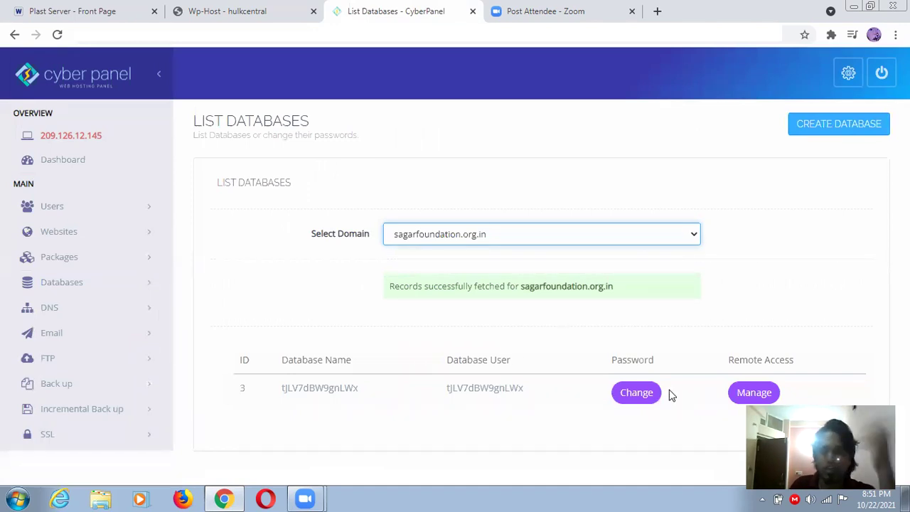
# - Examine the remote access settings of the listed database, including the allowed IP address field, and close them unchanged
pyautogui.click(746, 393)
pyautogui.click(436, 126)
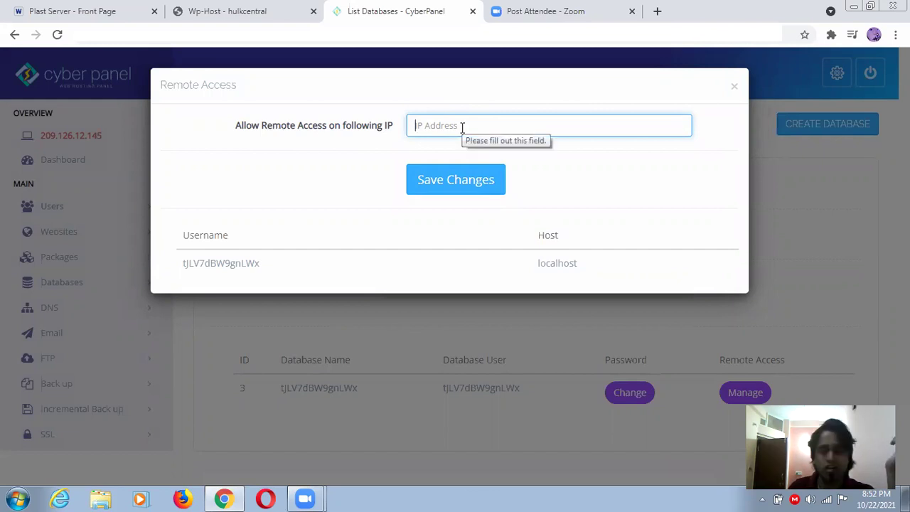
pyautogui.click(734, 88)
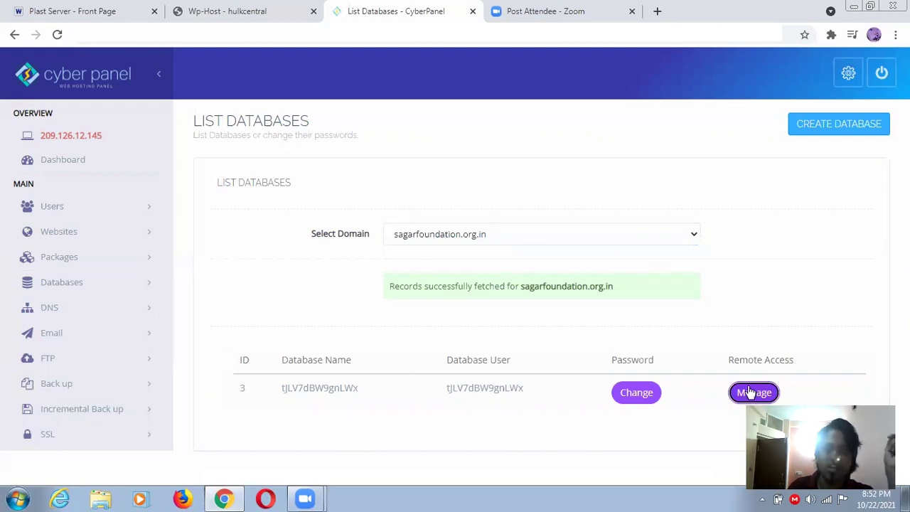
pyautogui.moveTo(729, 360); pyautogui.dragTo(793, 359)
pyautogui.click(774, 364)
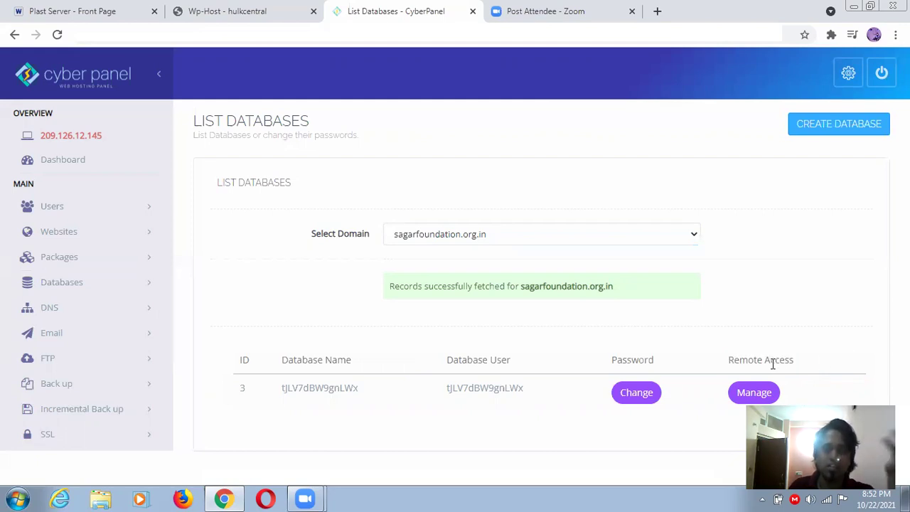
# - Create a DNS zone for the domain ex.com
pyautogui.click(73, 311)
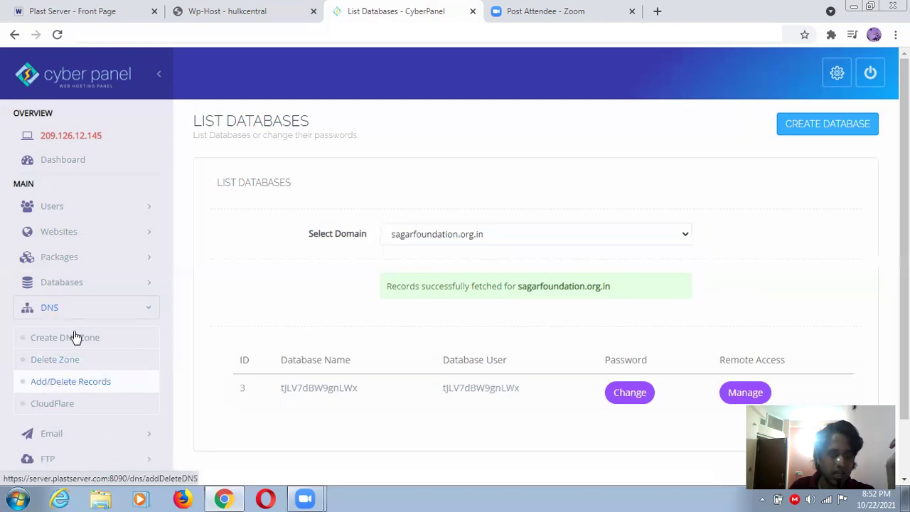
pyautogui.click(78, 338)
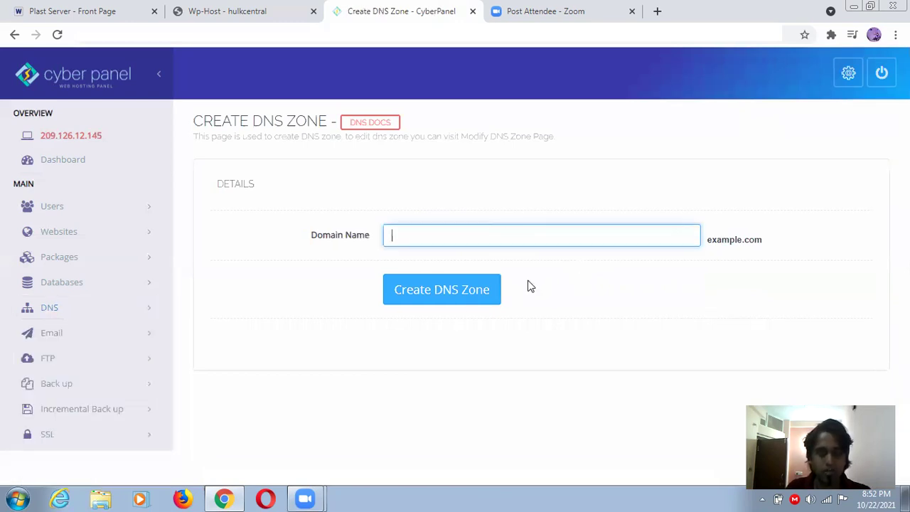
pyautogui.click(727, 242)
pyautogui.click(545, 238)
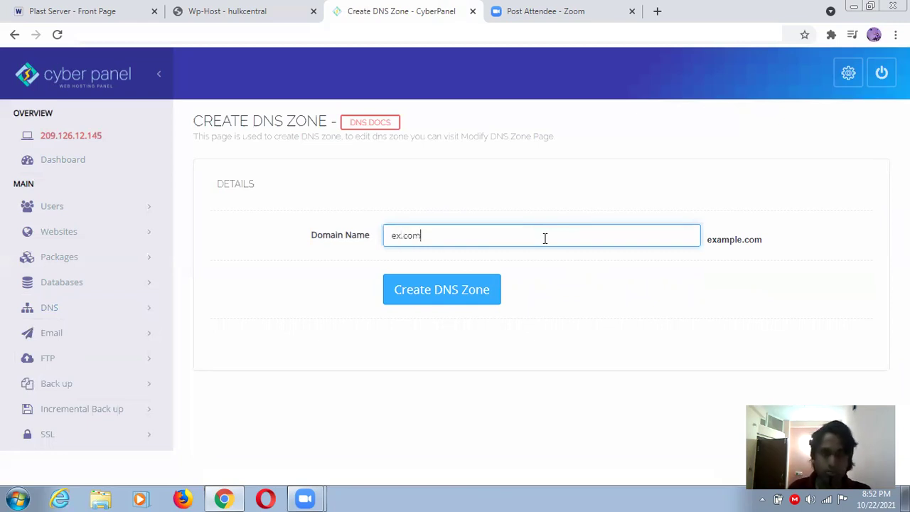
pyautogui.click(488, 284)
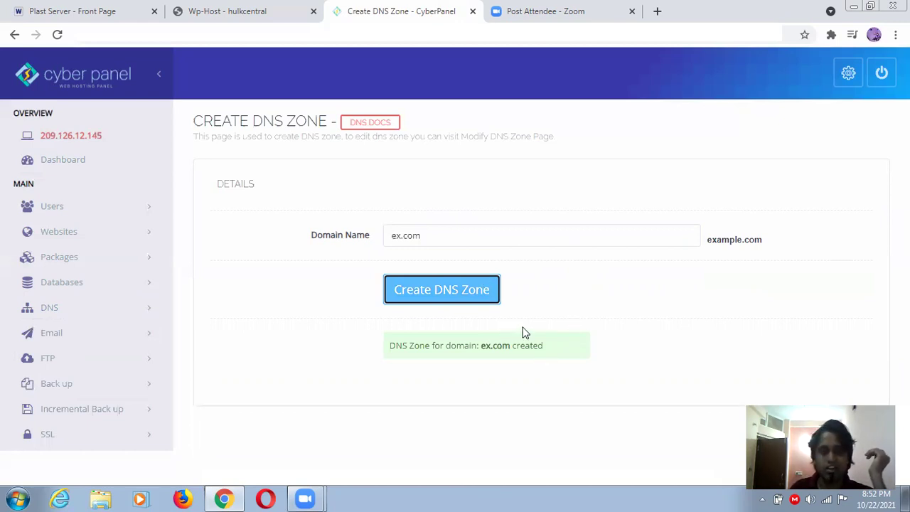
# - Examine the management options available for websites, databases, packages and DNS
pyautogui.click(147, 240)
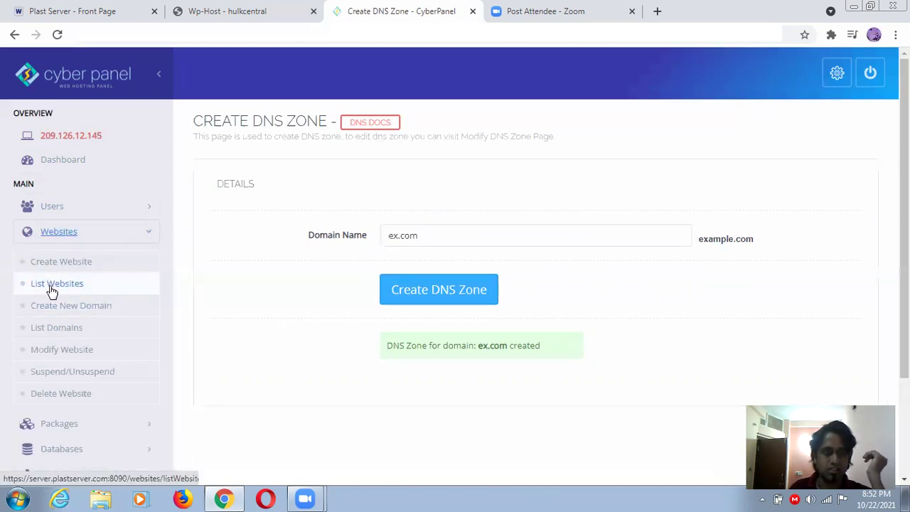
pyautogui.click(152, 238)
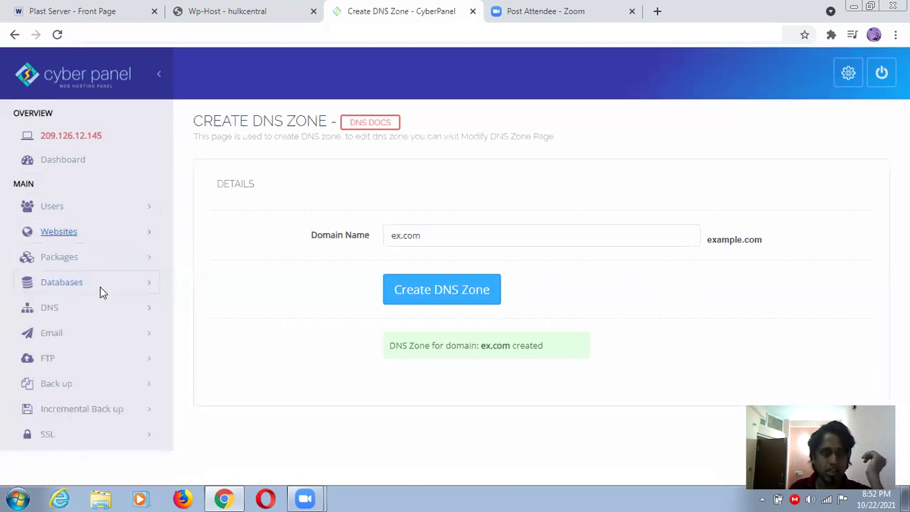
pyautogui.click(148, 287)
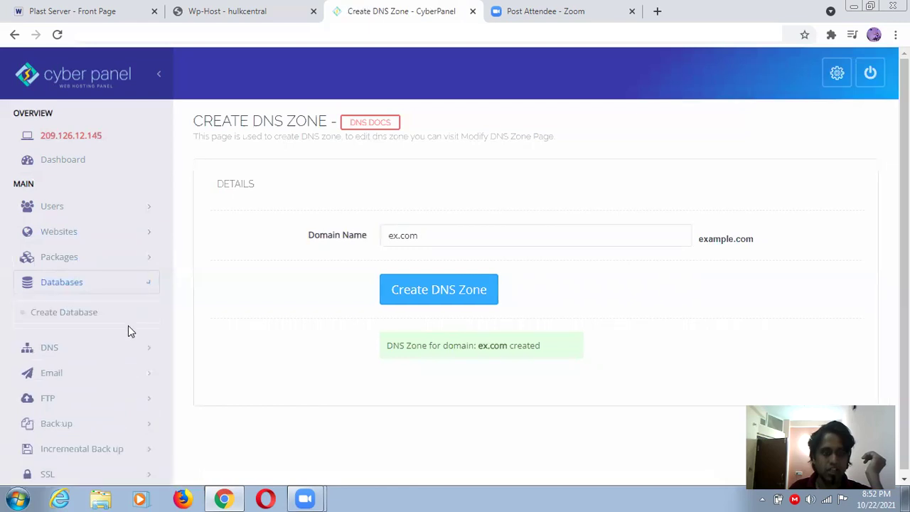
pyautogui.click(147, 286)
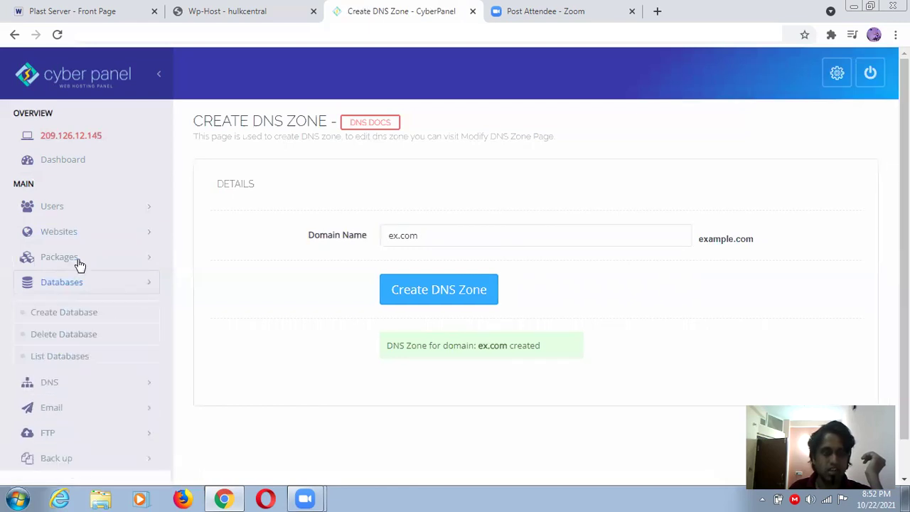
pyautogui.click(146, 261)
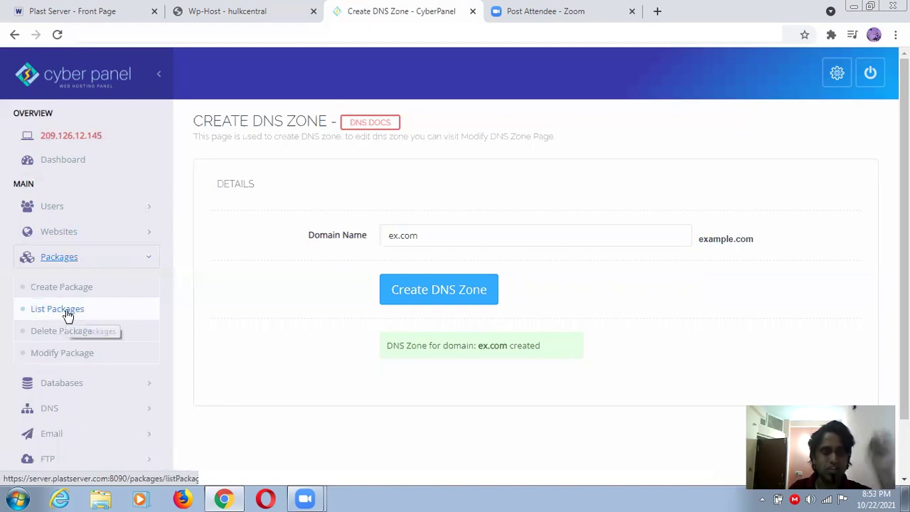
pyautogui.click(151, 257)
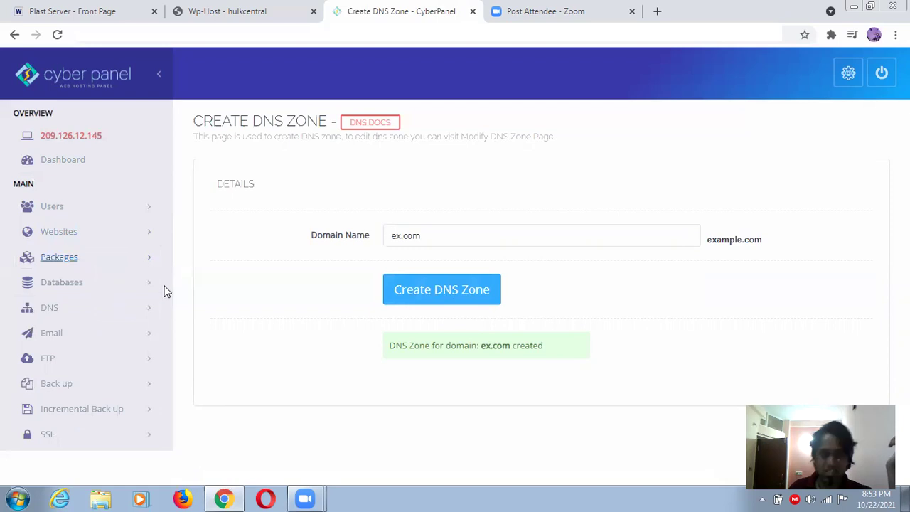
pyautogui.click(147, 307)
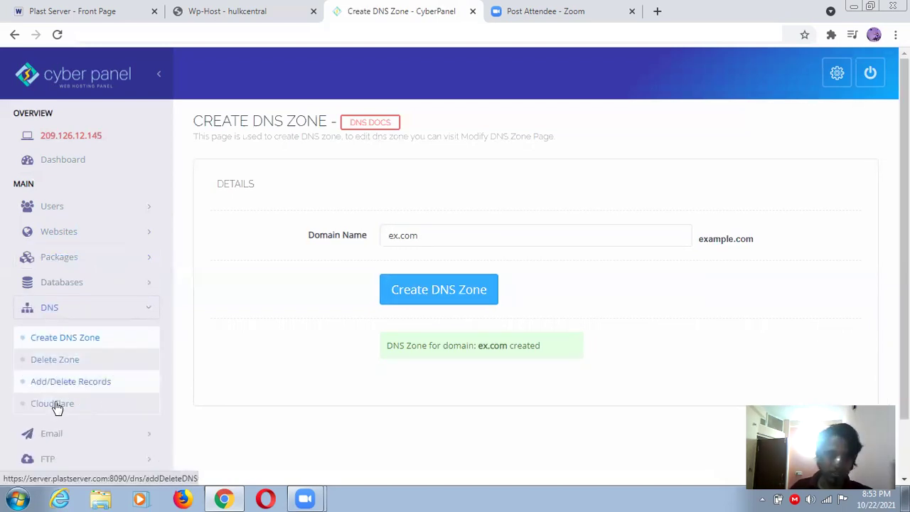
pyautogui.click(149, 310)
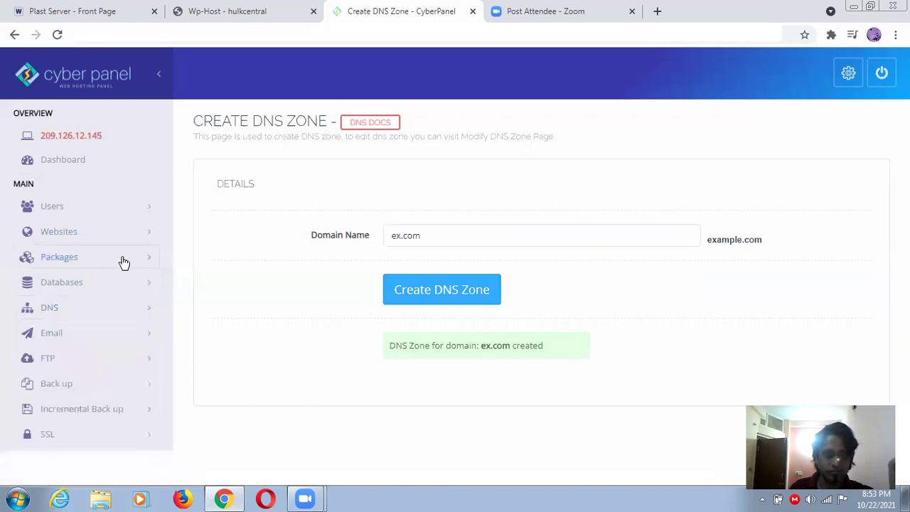
# - List the hosting packages and review the limits of the demo_Unlimited package
pyautogui.click(147, 263)
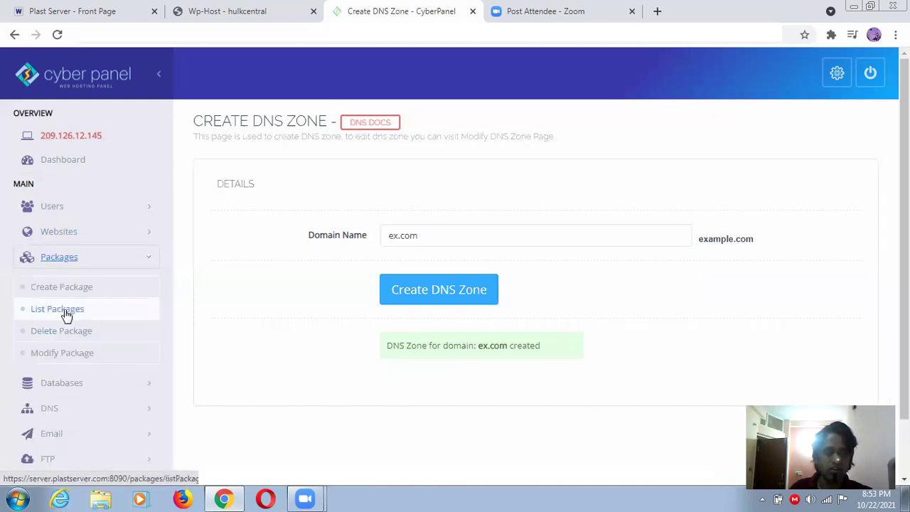
pyautogui.click(67, 315)
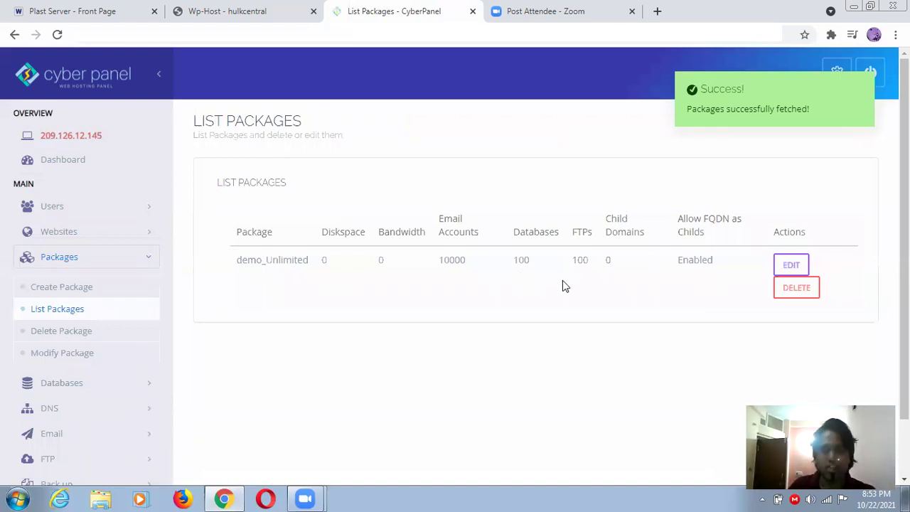
pyautogui.click(149, 267)
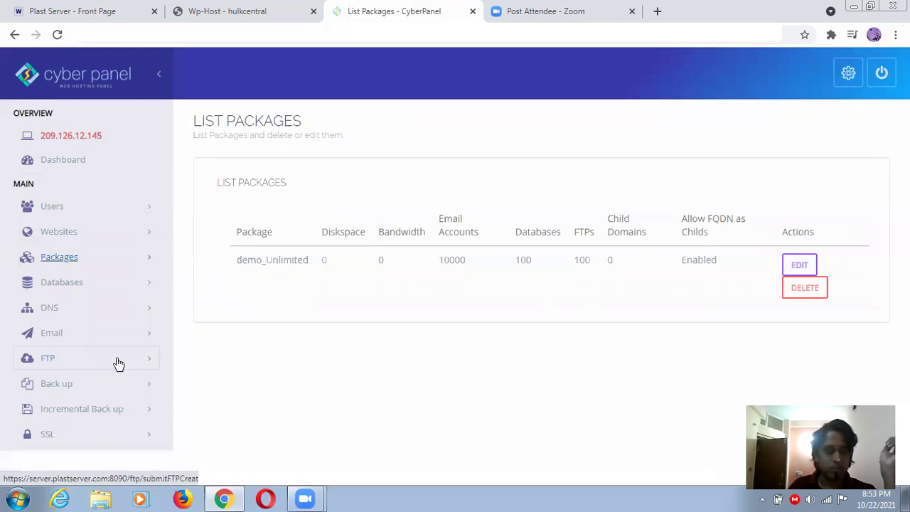
# - Open the form for creating an FTP account
pyautogui.click(118, 364)
pyautogui.scroll(-1, 56, 352)
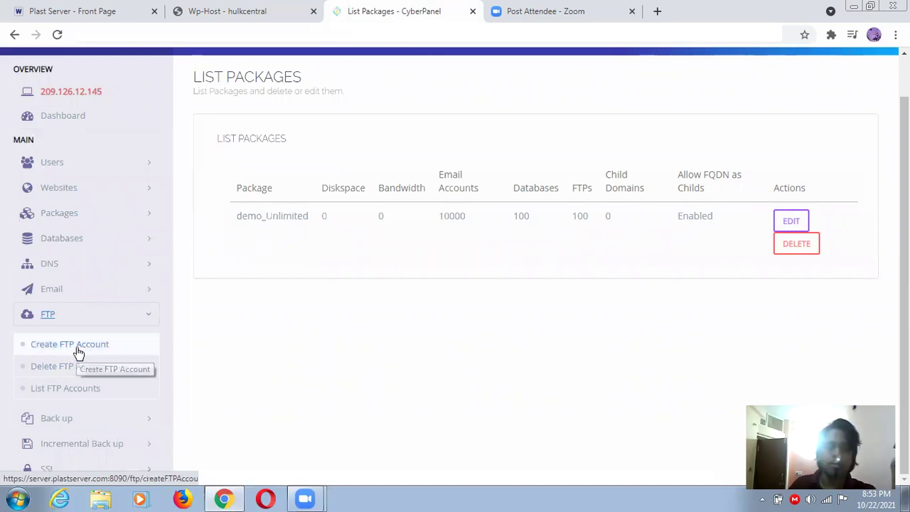
pyautogui.click(92, 349)
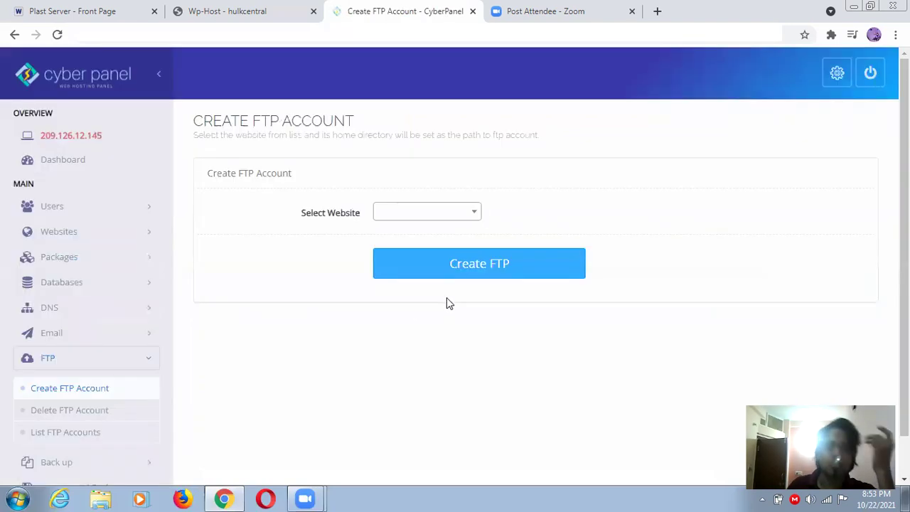
# - Select the website sagarfoundation.org.in for the FTP account and go through the user name, password and path fields
pyautogui.click(423, 216)
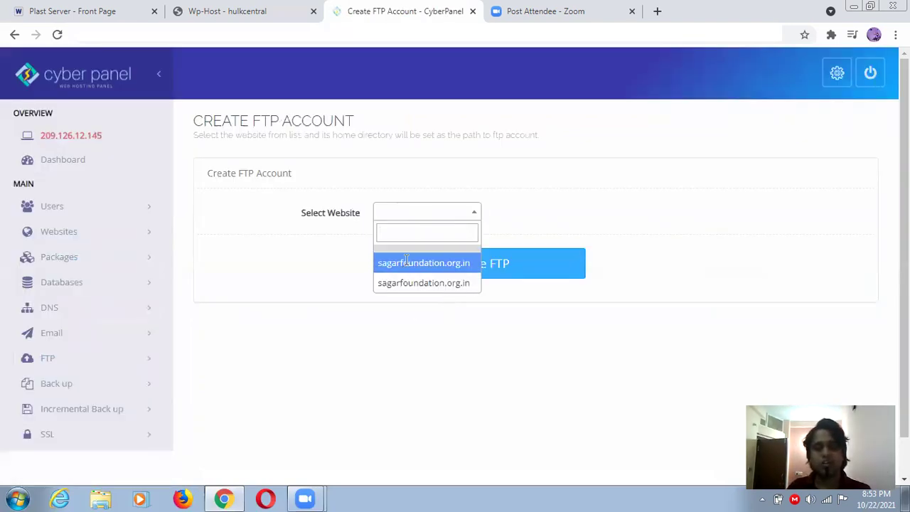
pyautogui.click(408, 262)
pyautogui.click(386, 255)
pyautogui.click(394, 309)
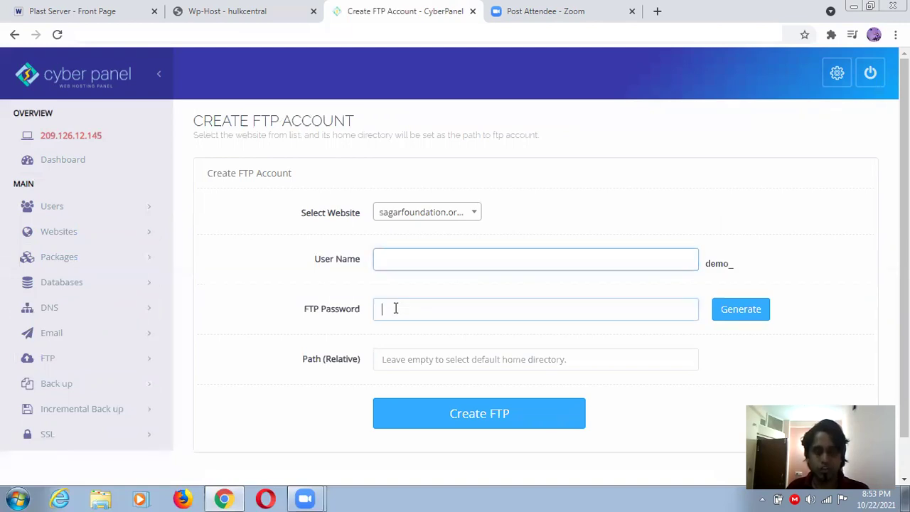
pyautogui.click(400, 356)
pyautogui.click(578, 313)
pyautogui.click(553, 353)
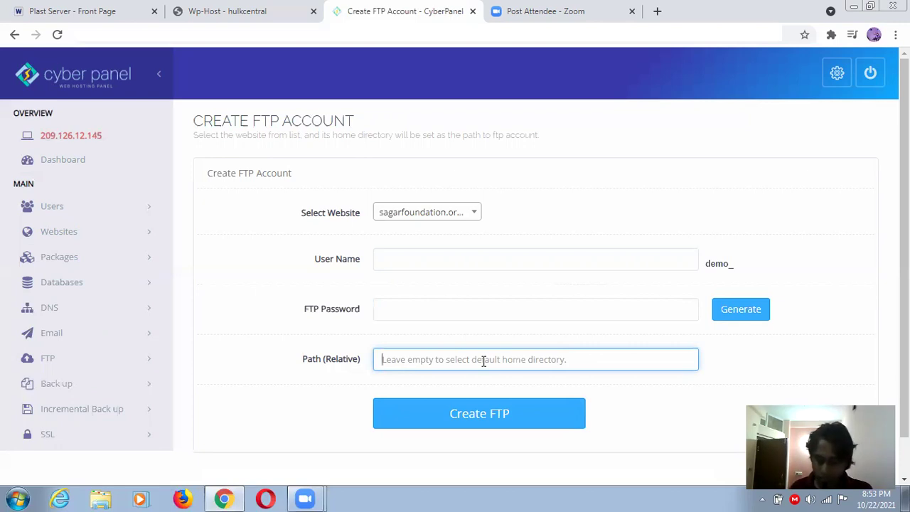
# - Set the FTP account's relative path to /Batch_file
pyautogui.write('?')
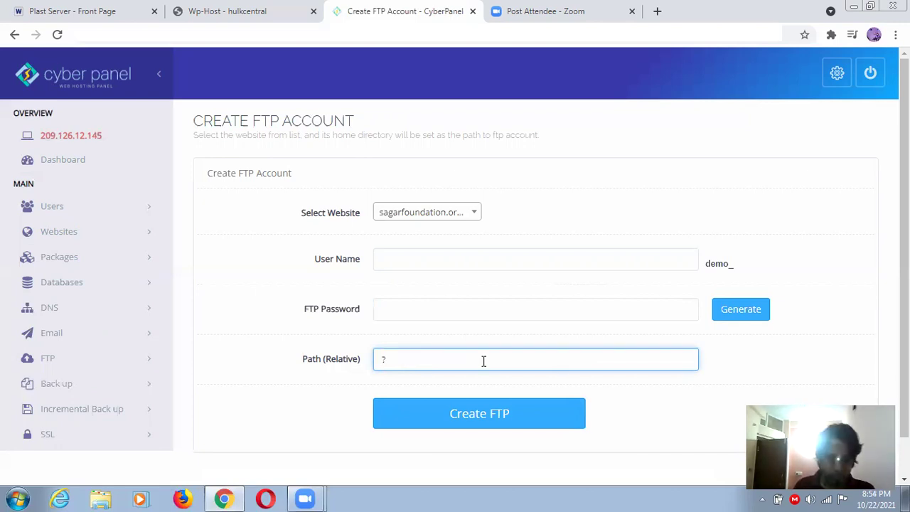
pyautogui.write('Batch_')
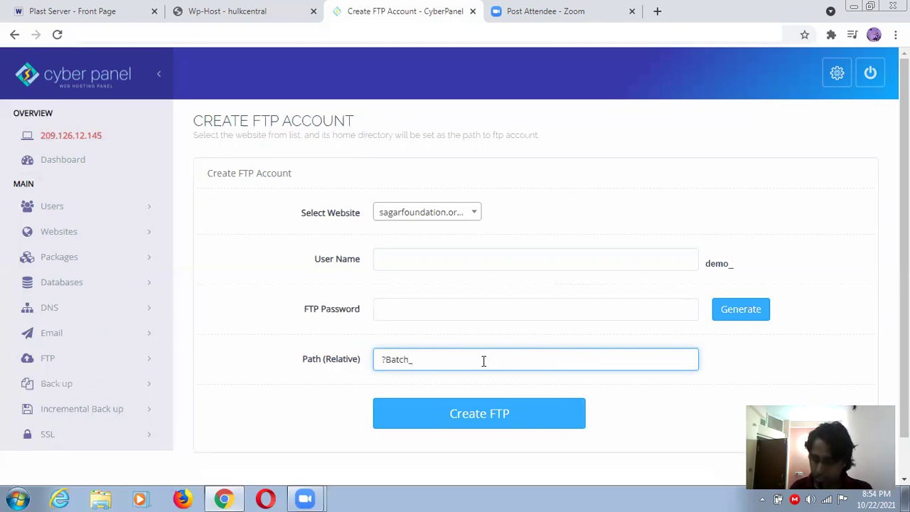
pyautogui.press('Home')
pyautogui.press('Delete')
pyautogui.write('/')
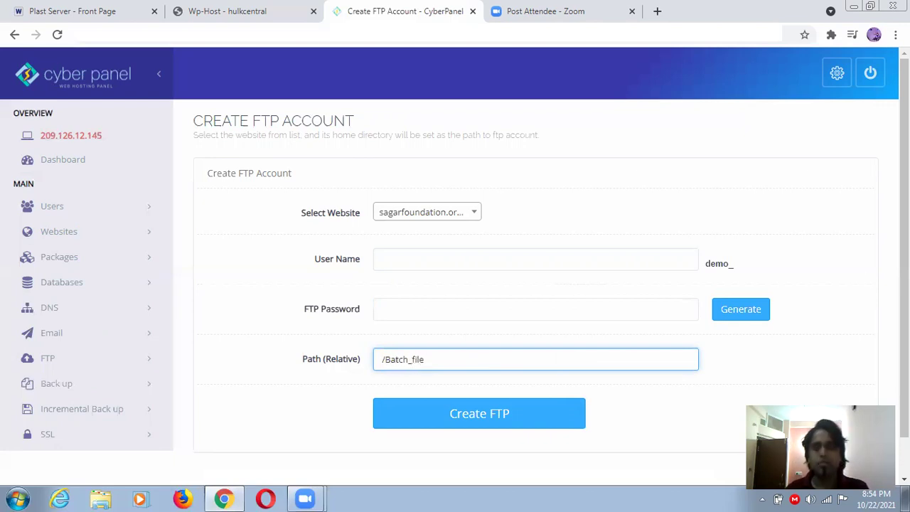
# - Examine the path, user name, password and website fields of the FTP account form
pyautogui.scroll(-1, 455, 251)
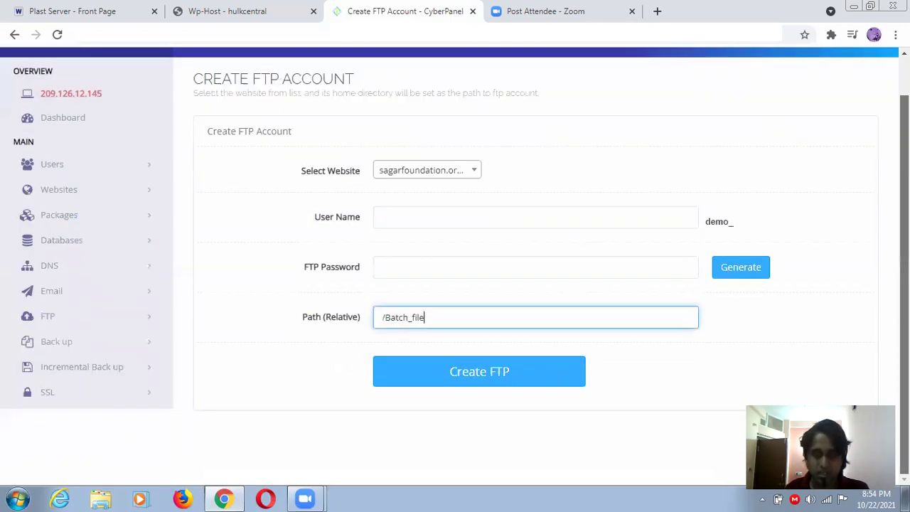
pyautogui.tripleClick(407, 322)
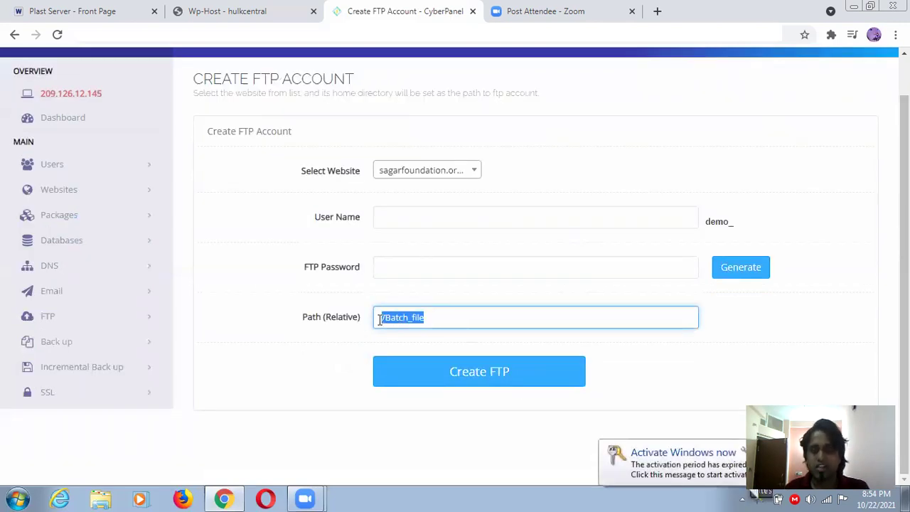
pyautogui.click(344, 315)
pyautogui.click(380, 217)
pyautogui.click(390, 265)
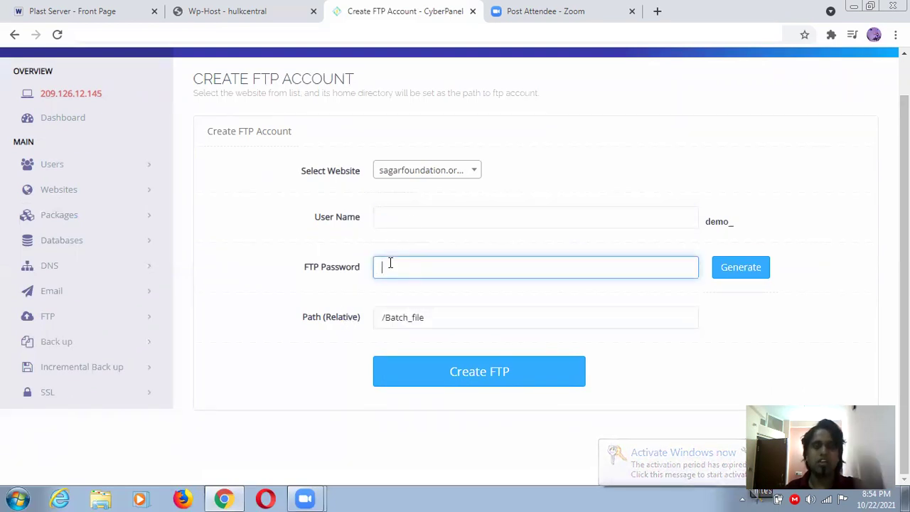
pyautogui.click(411, 219)
pyautogui.click(397, 271)
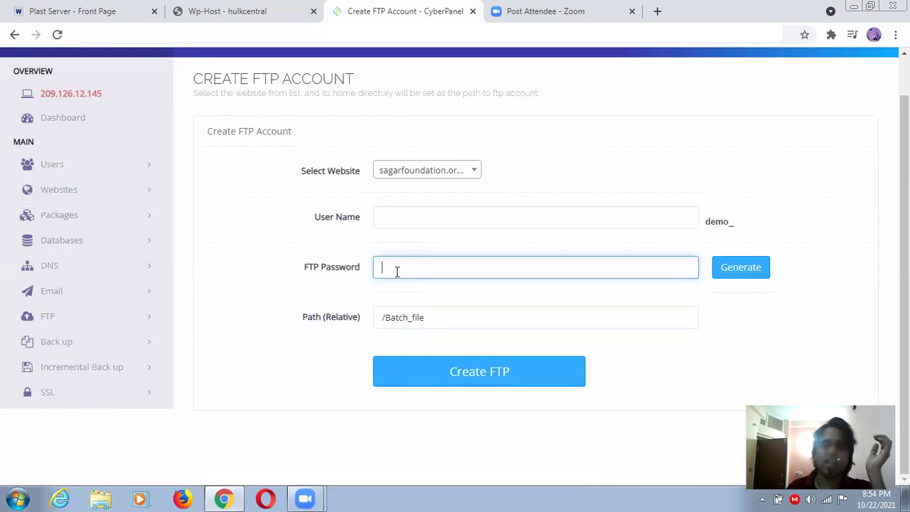
pyautogui.click(406, 210)
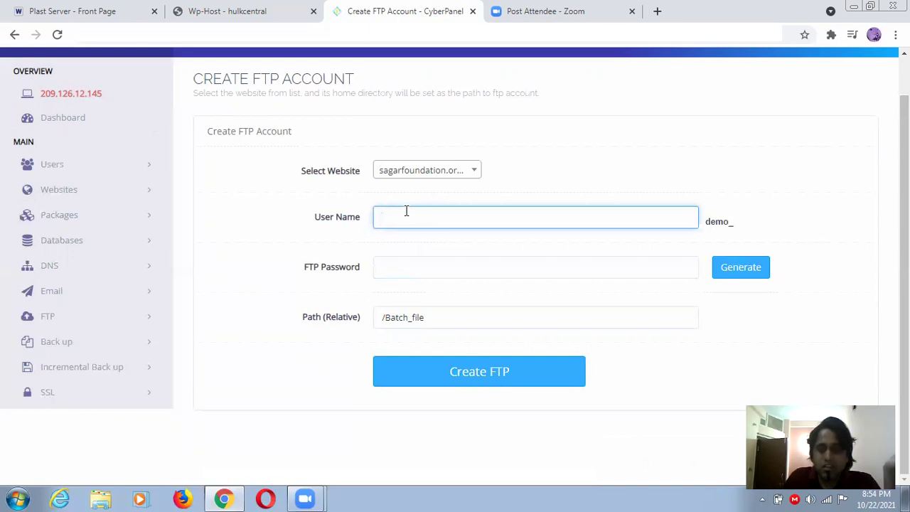
pyautogui.click(398, 270)
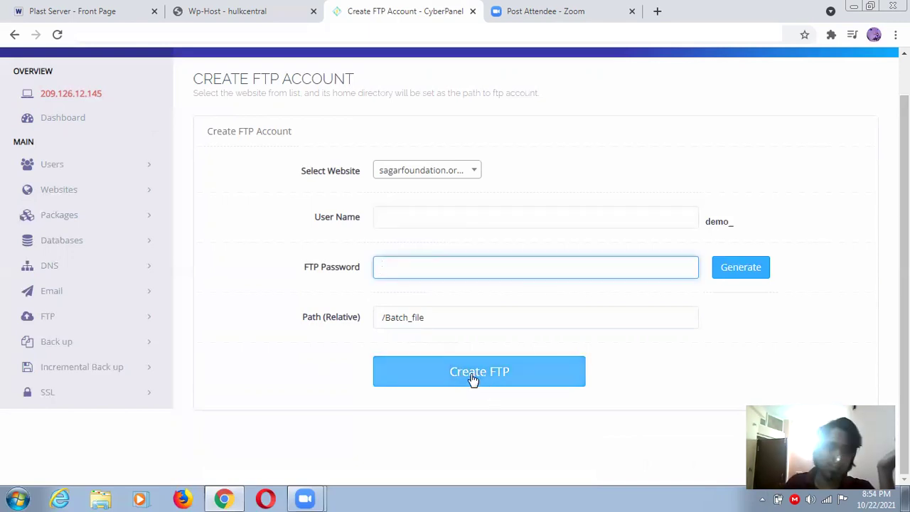
pyautogui.click(419, 171)
pyautogui.click(432, 177)
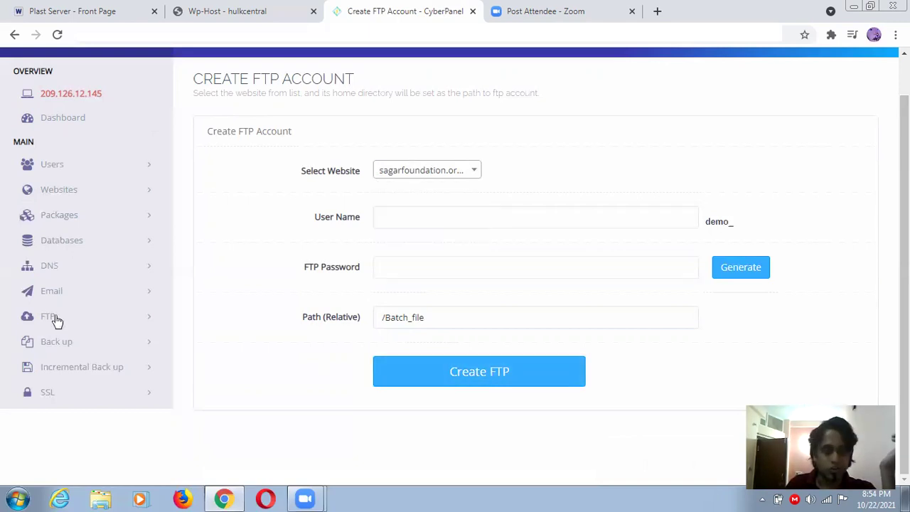
# - List the FTP accounts of the domain sagarfoundation.org.in
pyautogui.click(152, 321)
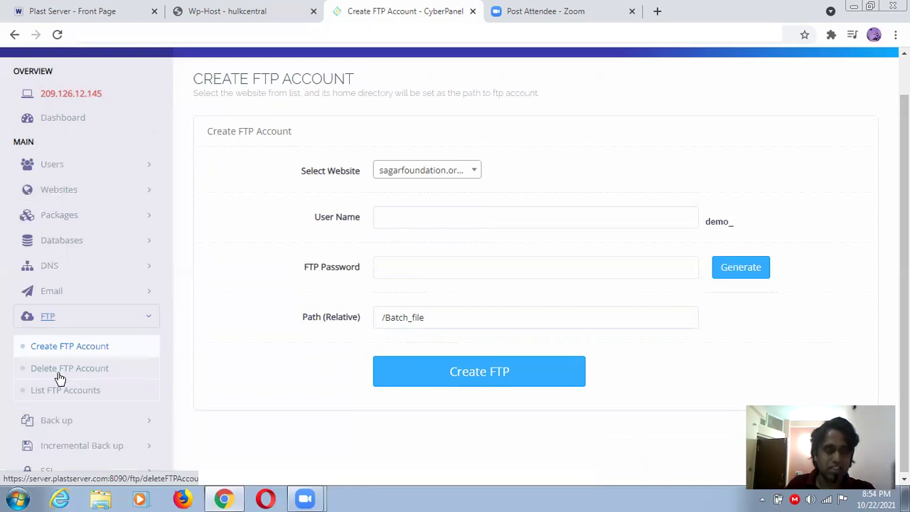
pyautogui.click(67, 390)
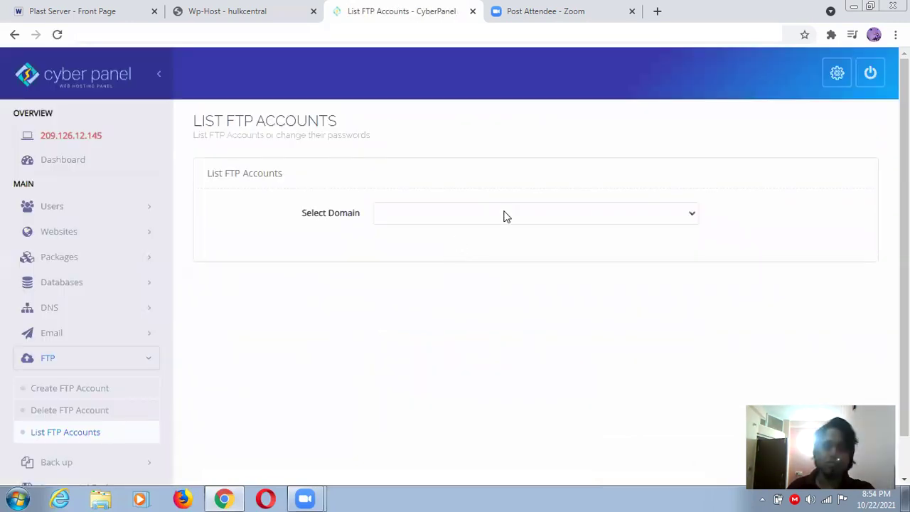
pyautogui.click(504, 216)
pyautogui.click(448, 254)
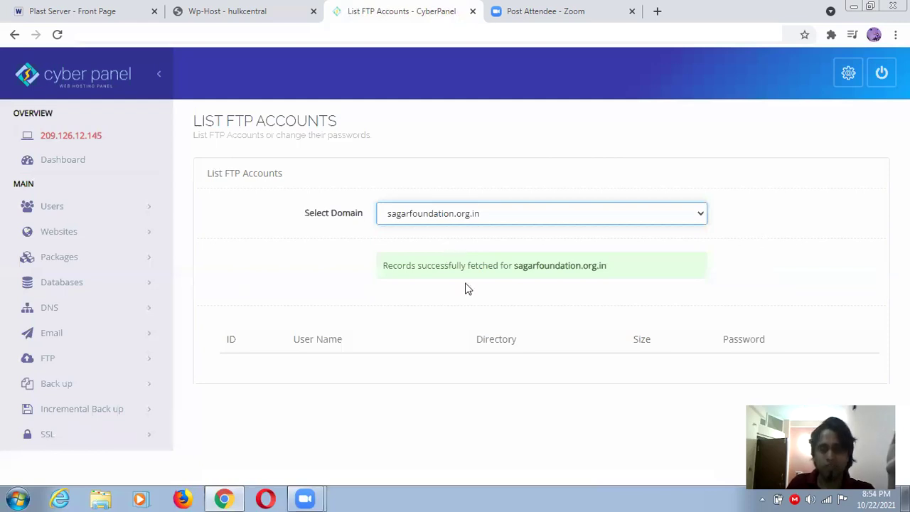
# - Open the Google Drive backup setup and check the options for choosing or setting up a drive account
pyautogui.click(61, 390)
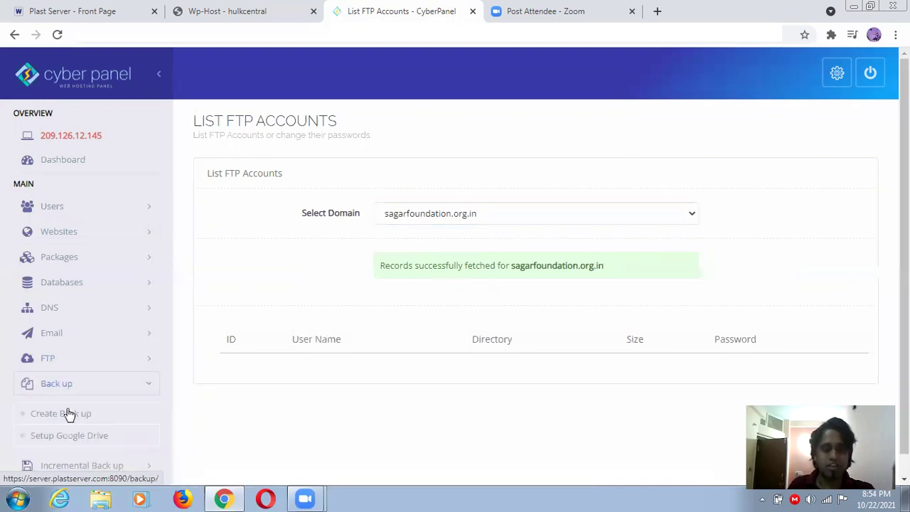
pyautogui.scroll(-1, 67, 413)
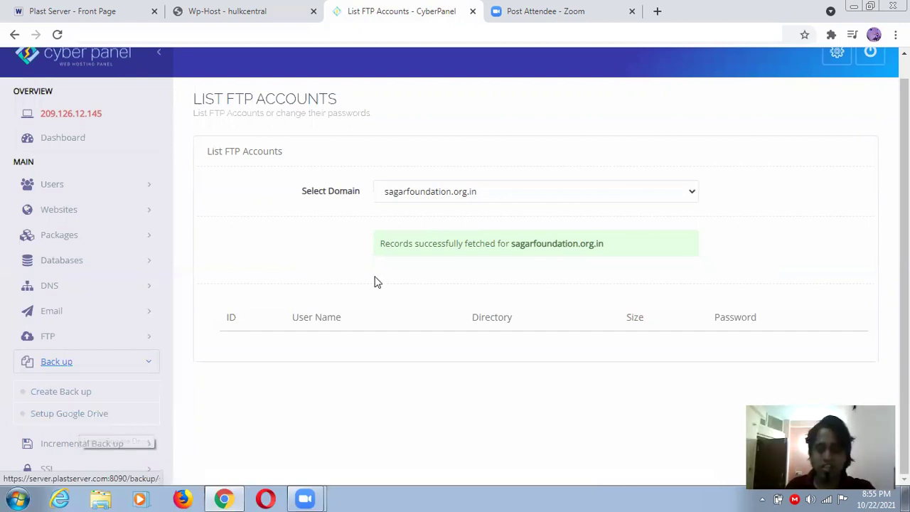
pyautogui.scroll(1, 377, 282)
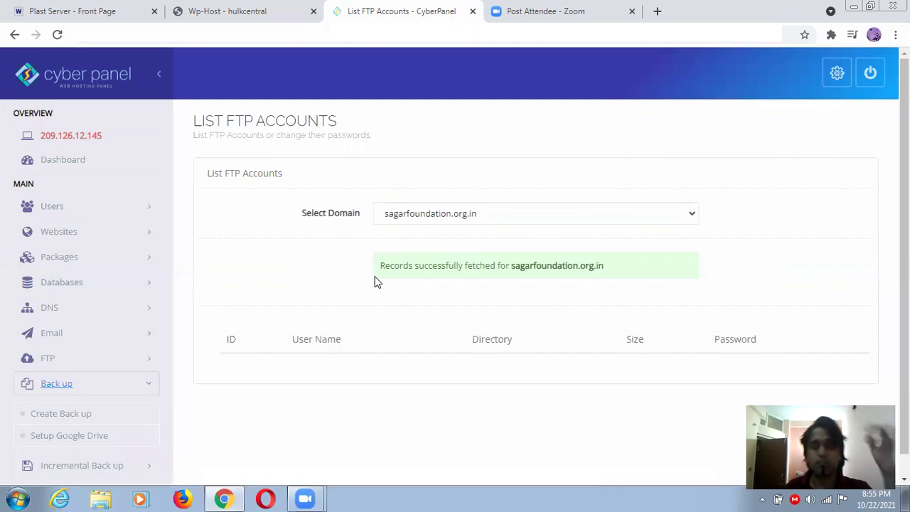
pyautogui.scroll(-1, 359, 299)
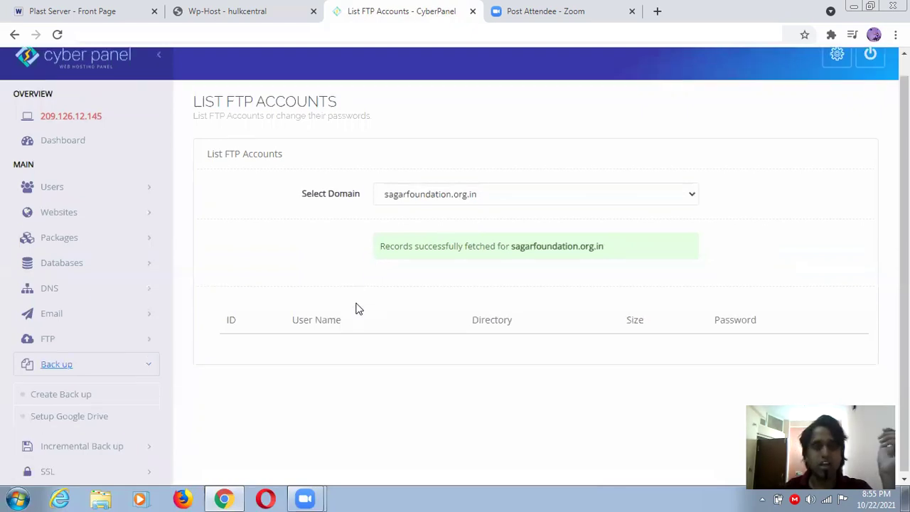
pyautogui.click(62, 414)
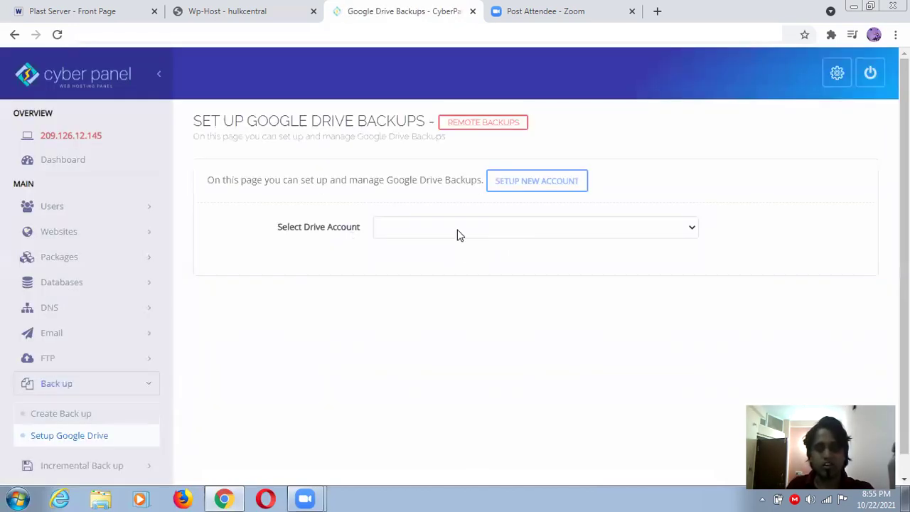
pyautogui.click(458, 232)
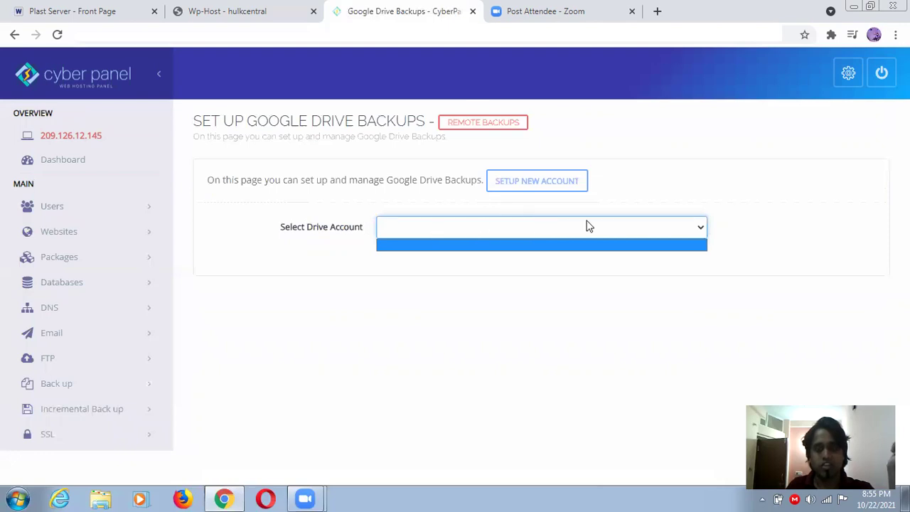
pyautogui.click(530, 188)
pyautogui.click(531, 187)
pyautogui.click(388, 126)
pyautogui.click(645, 84)
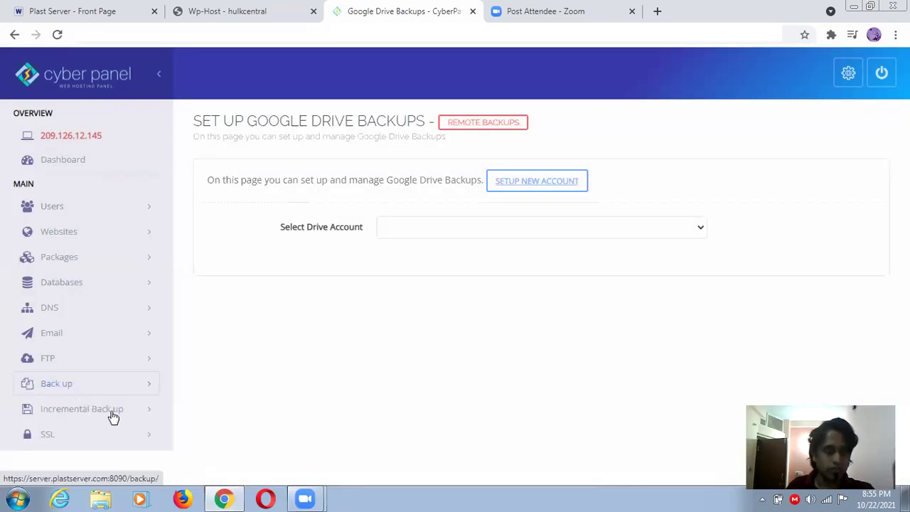
# - Check the incremental backup options, and open SSL management to view the websites that can be selected there
pyautogui.click(154, 414)
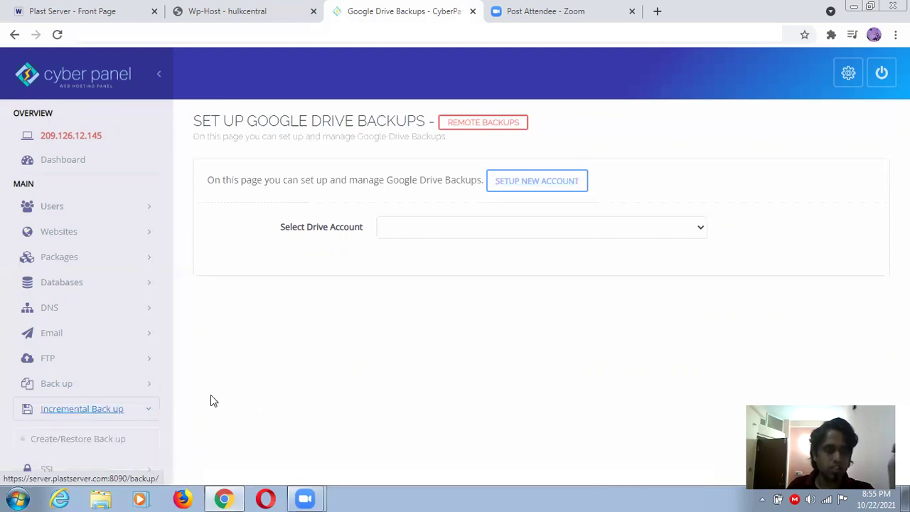
pyautogui.click(150, 415)
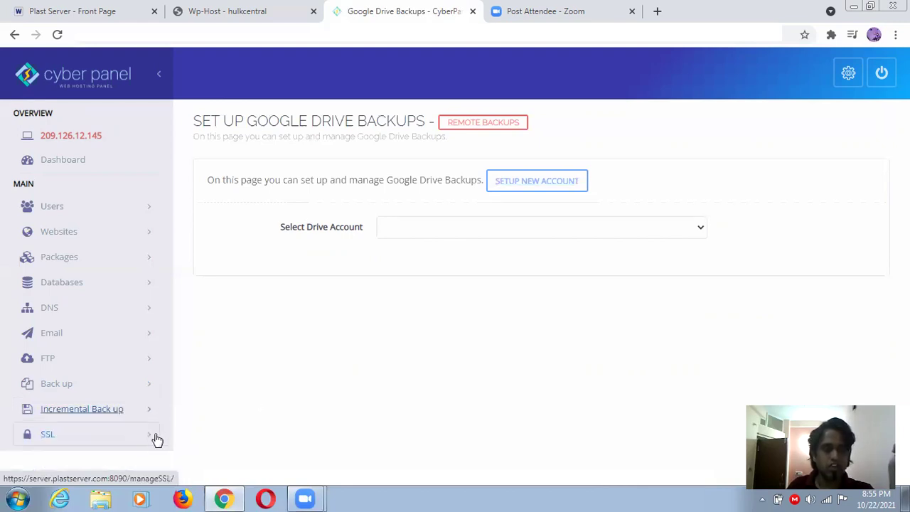
pyautogui.click(157, 436)
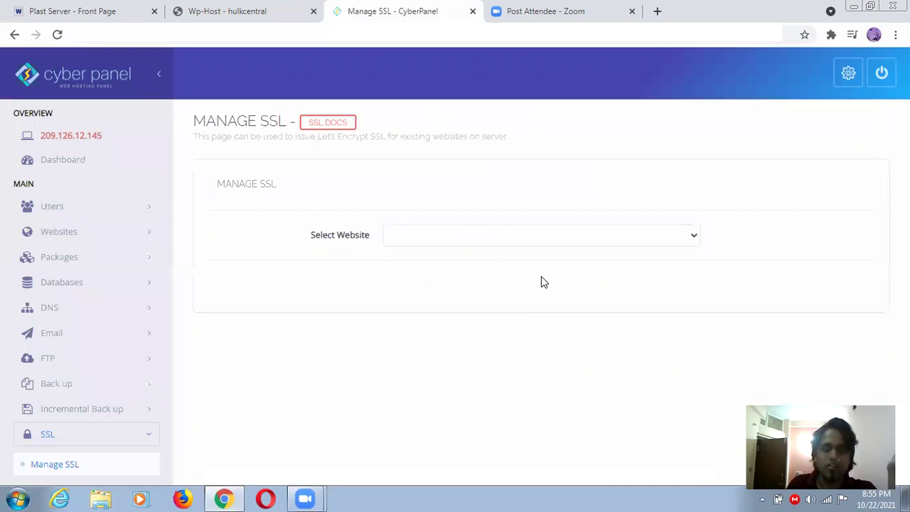
pyautogui.click(553, 238)
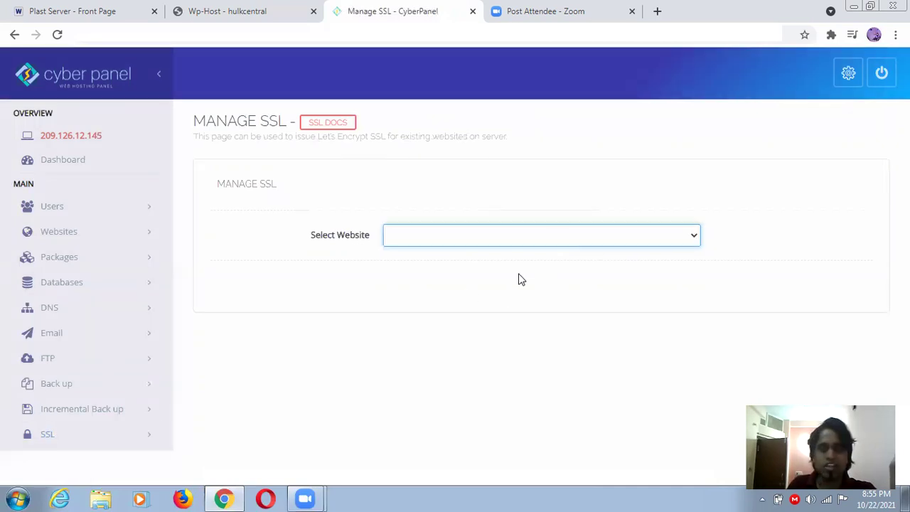
pyautogui.click(569, 240)
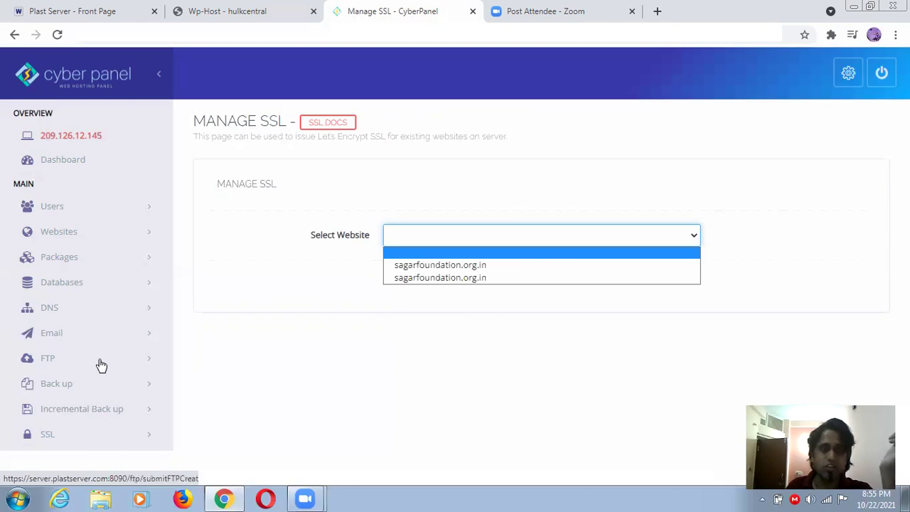
# - Review the available management options for users, websites, packages and databases
pyautogui.click(93, 211)
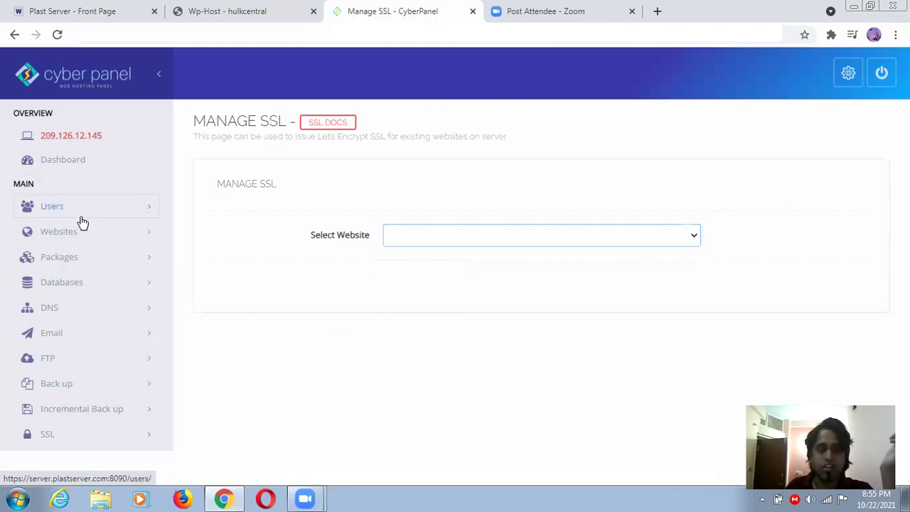
pyautogui.click(82, 221)
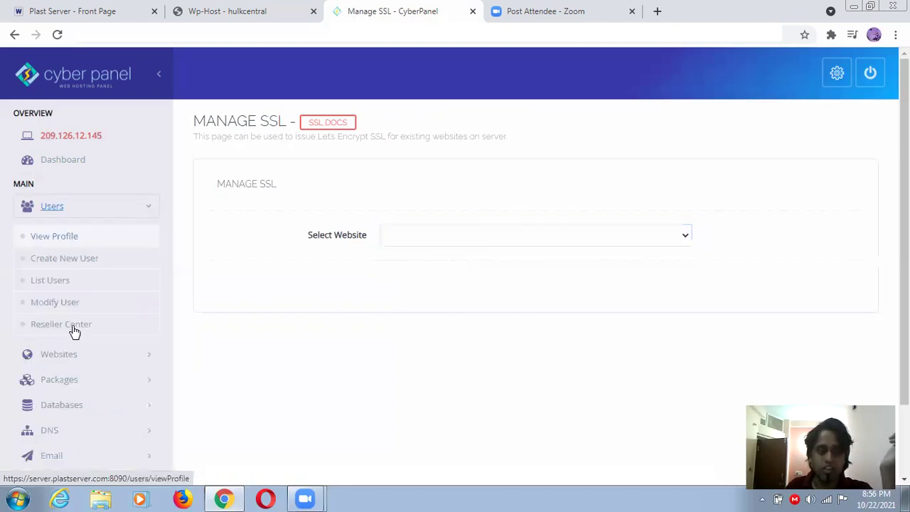
pyautogui.click(68, 260)
pyautogui.click(79, 239)
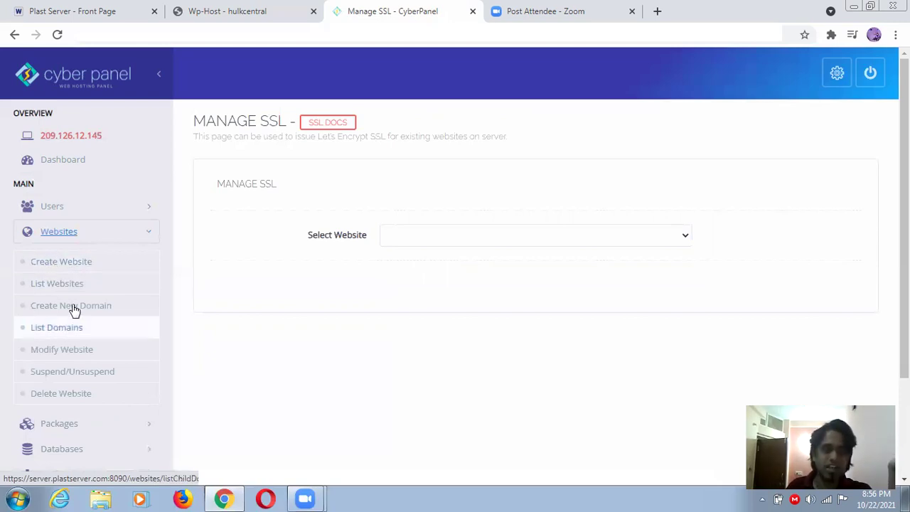
pyautogui.click(125, 238)
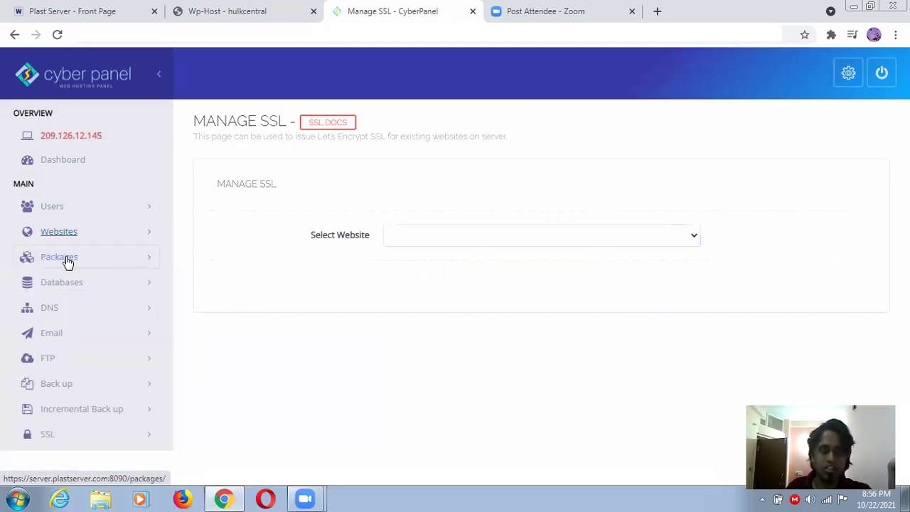
pyautogui.click(67, 259)
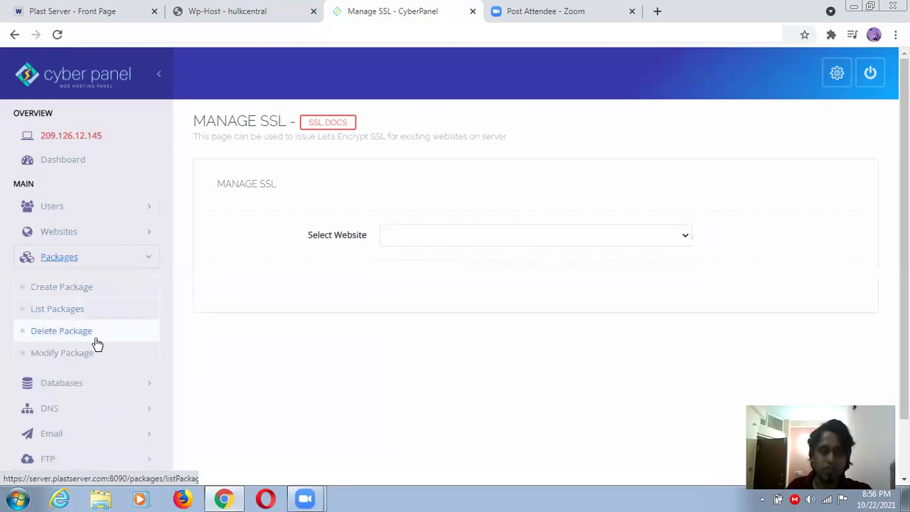
pyautogui.click(64, 257)
pyautogui.click(62, 283)
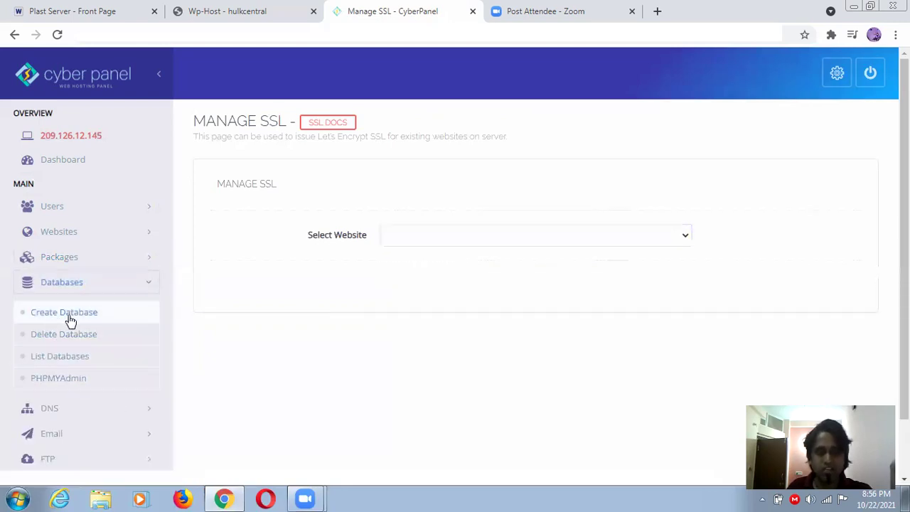
pyautogui.click(99, 282)
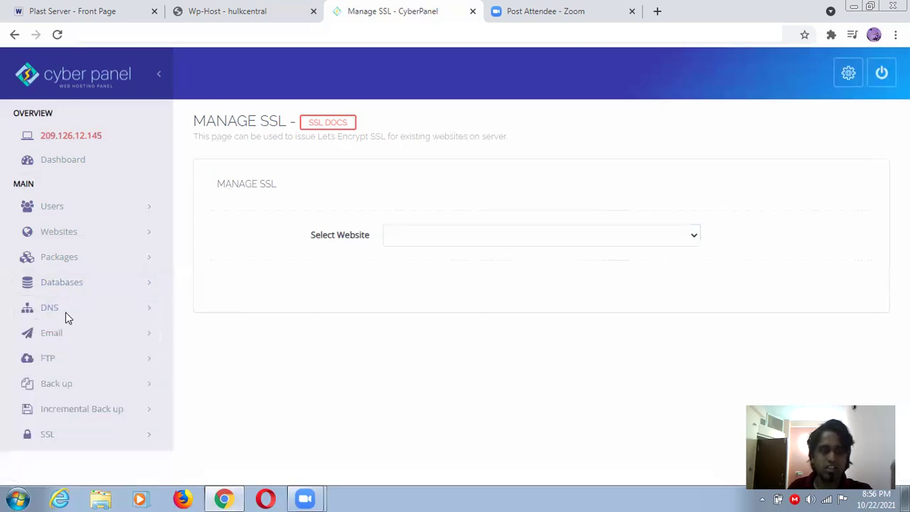
# - Check the DNS management options for zones, records and CloudFlare
pyautogui.click(66, 312)
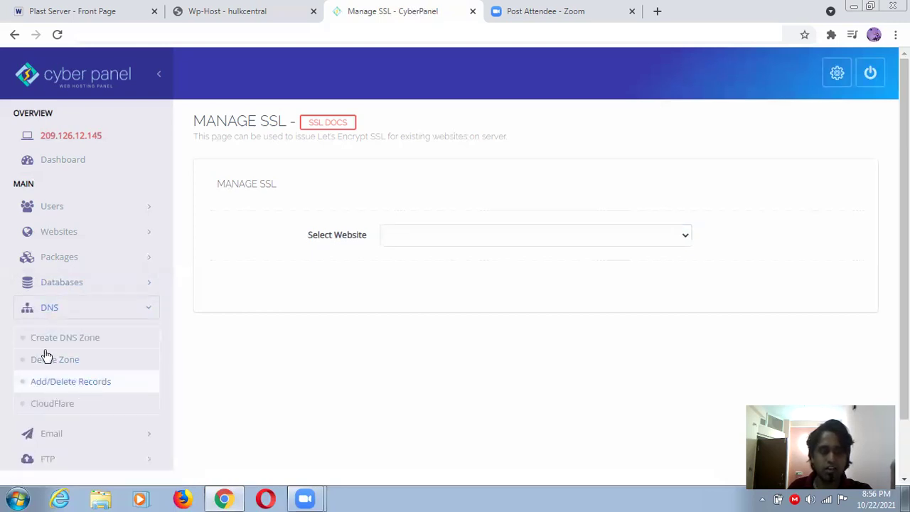
pyautogui.click(146, 307)
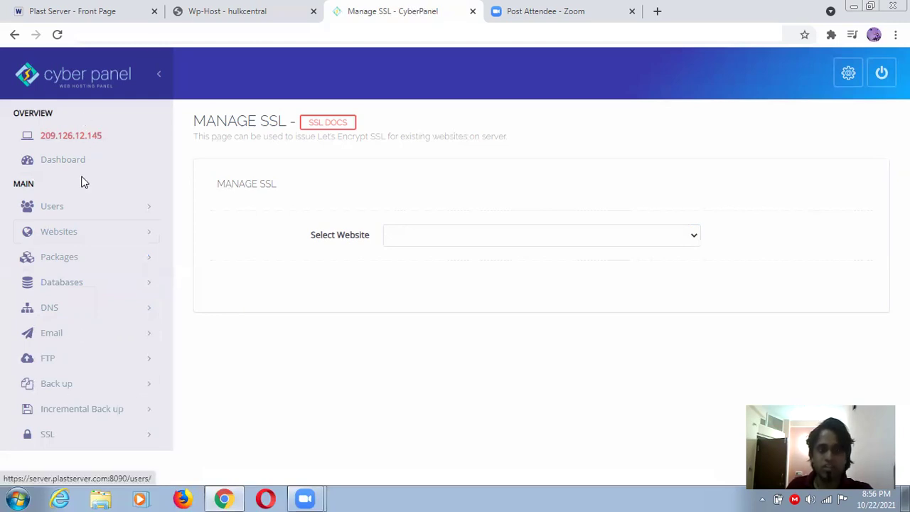
# - Switch to the Wp-Host bonus page and review its hosting packages, server features and the unique content bonus
pyautogui.click(206, 9)
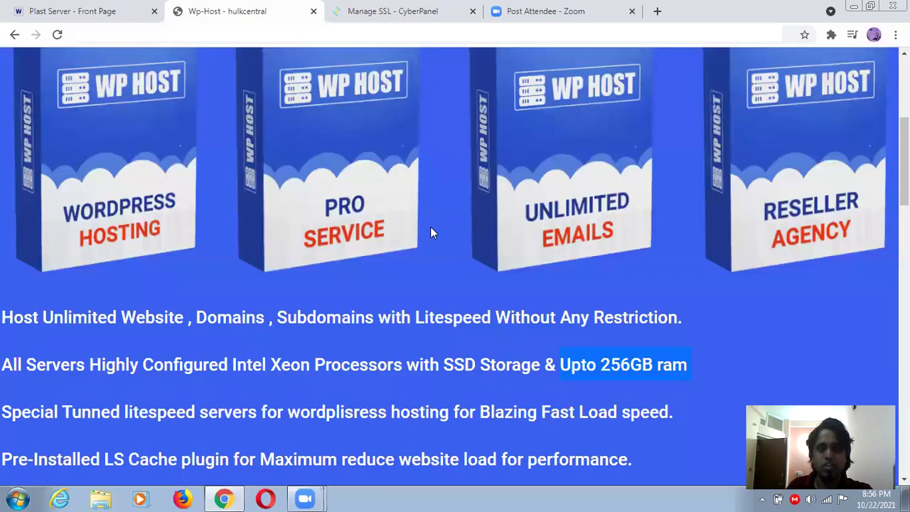
pyautogui.scroll(-5, 431, 234)
pyautogui.scroll(-2, 431, 233)
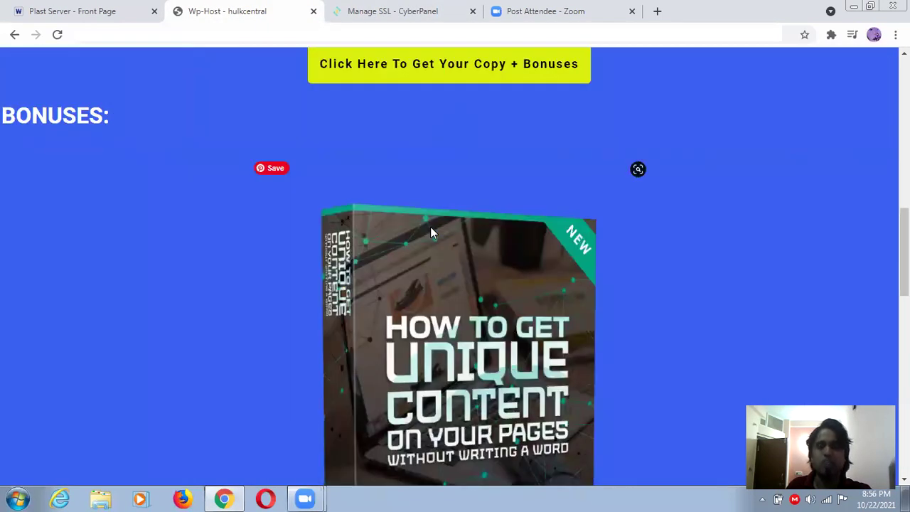
pyautogui.scroll(-1, 507, 244)
pyautogui.scroll(-2, 442, 227)
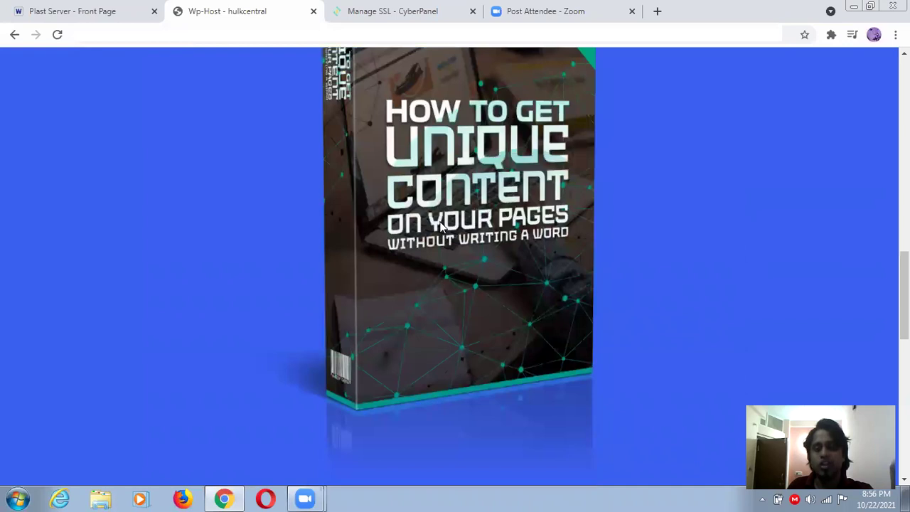
pyautogui.scroll(4, 626, 243)
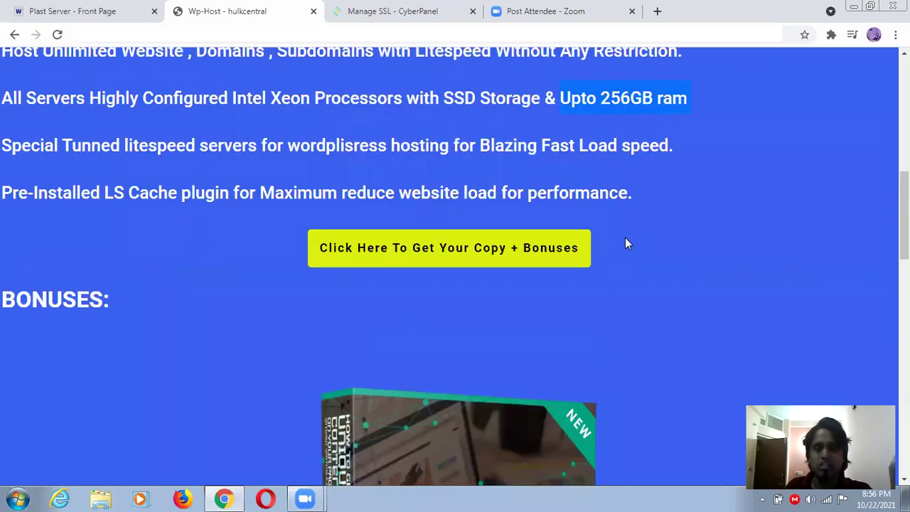
pyautogui.scroll(8, 462, 305)
pyautogui.scroll(-2, 483, 223)
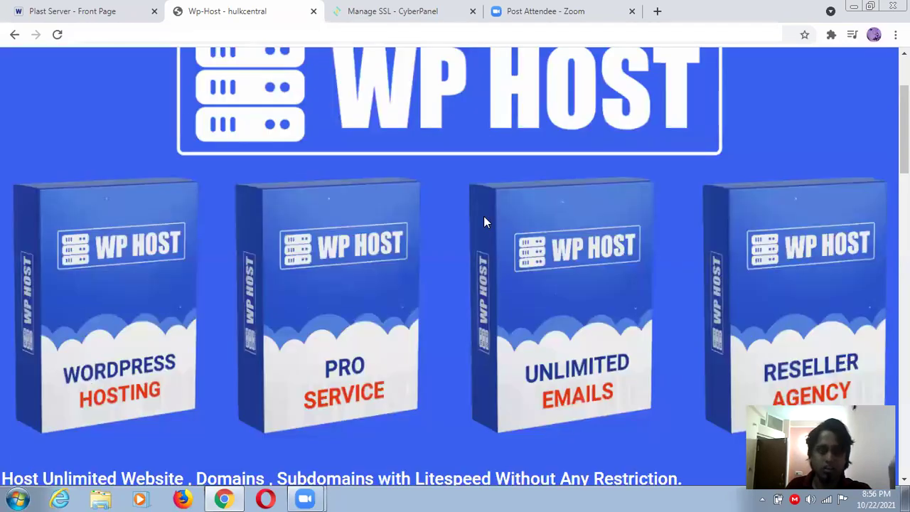
pyautogui.scroll(-2, 514, 222)
pyautogui.scroll(-5, 505, 238)
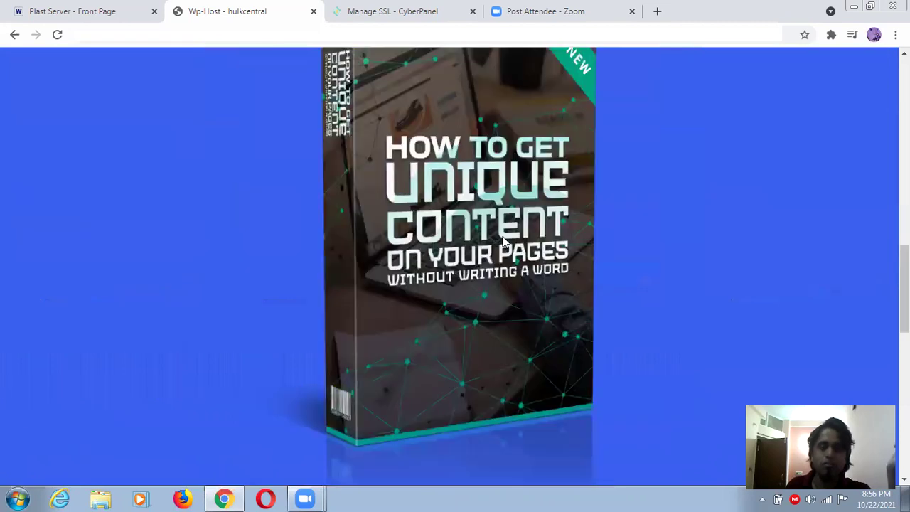
pyautogui.scroll(7, 503, 242)
pyautogui.scroll(-1, 494, 242)
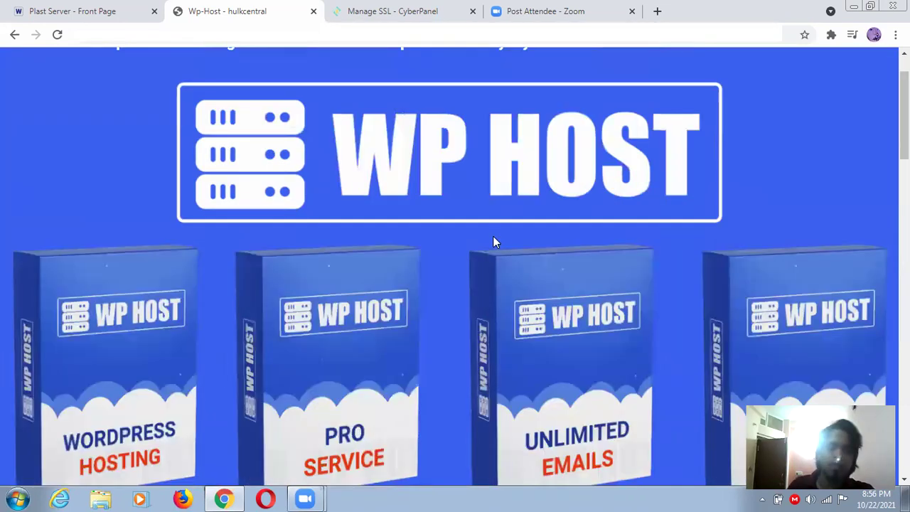
pyautogui.scroll(-5, 532, 217)
pyautogui.scroll(-4, 419, 206)
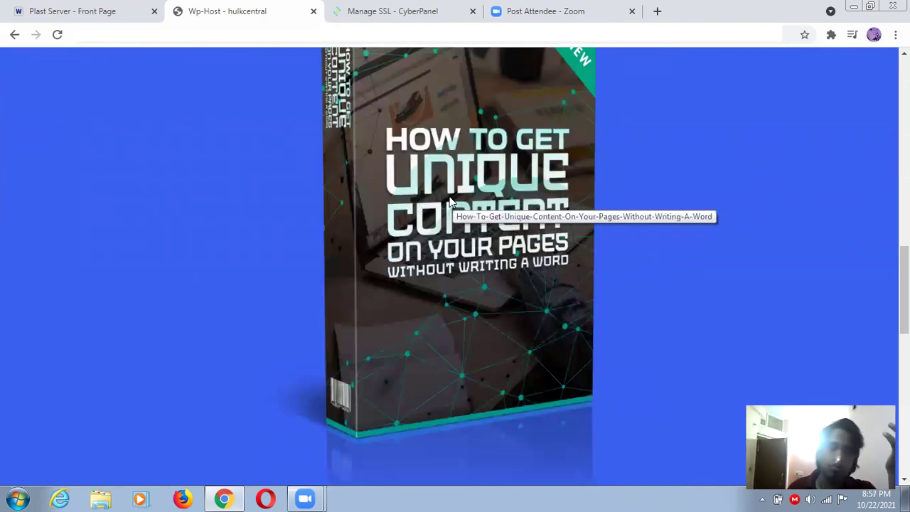
# - Examine the Incognito bonus below the unique content bonus on the Wp-Host page
pyautogui.scroll(-2, 446, 198)
pyautogui.scroll(-4, 443, 203)
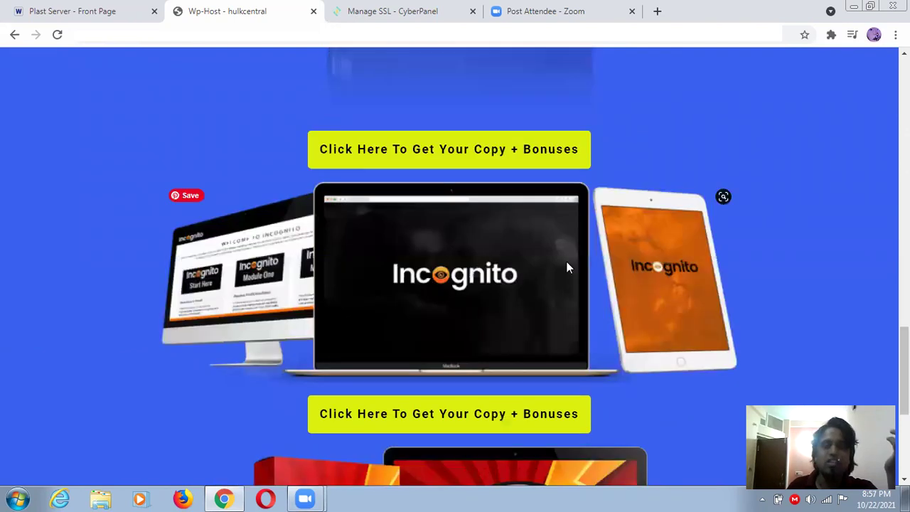
pyautogui.scroll(-2, 522, 217)
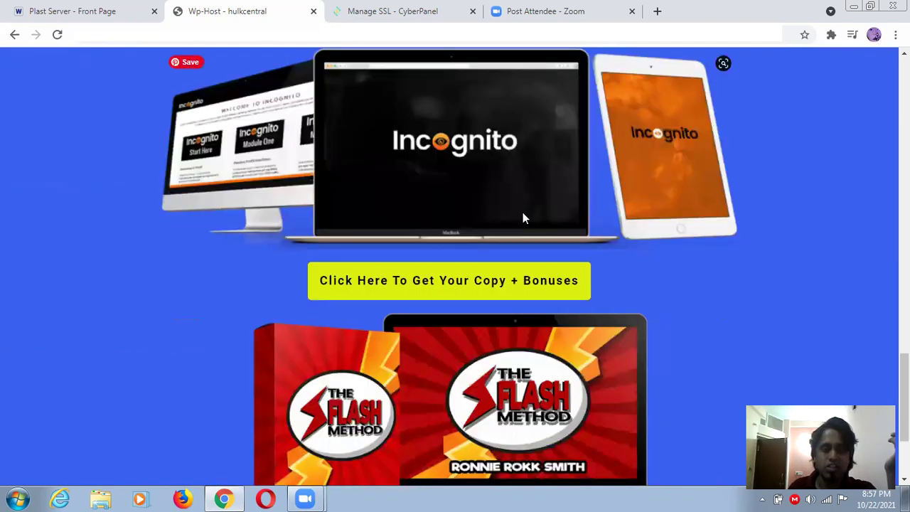
pyautogui.scroll(3, 524, 218)
pyautogui.scroll(8, 524, 217)
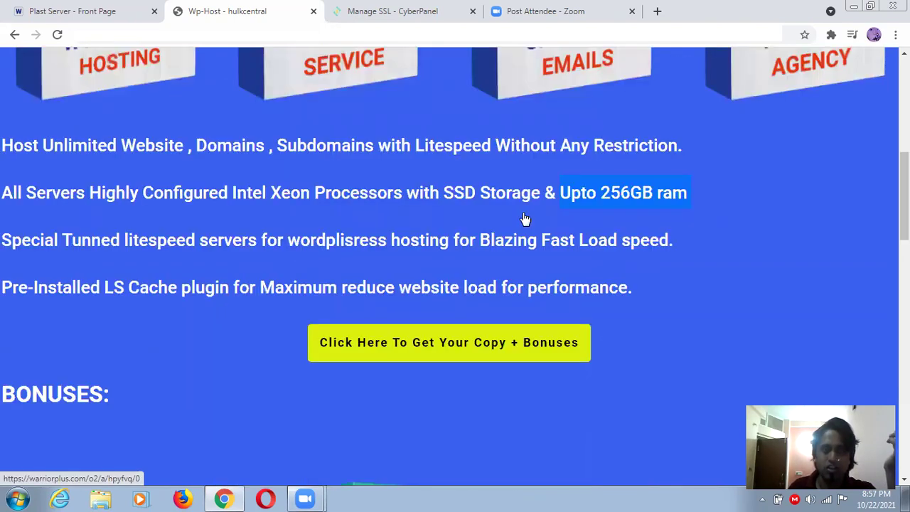
pyautogui.scroll(5, 493, 193)
pyautogui.scroll(-5, 486, 293)
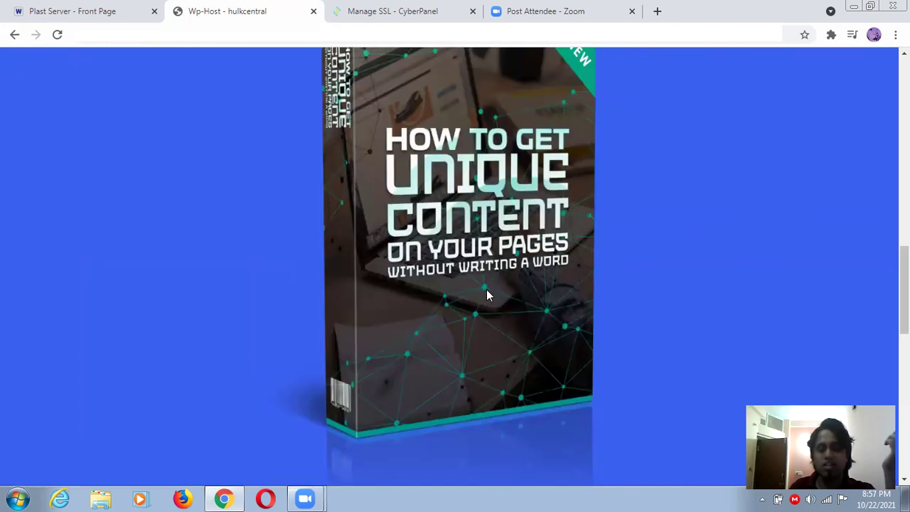
pyautogui.scroll(-3, 421, 290)
pyautogui.scroll(-2, 383, 290)
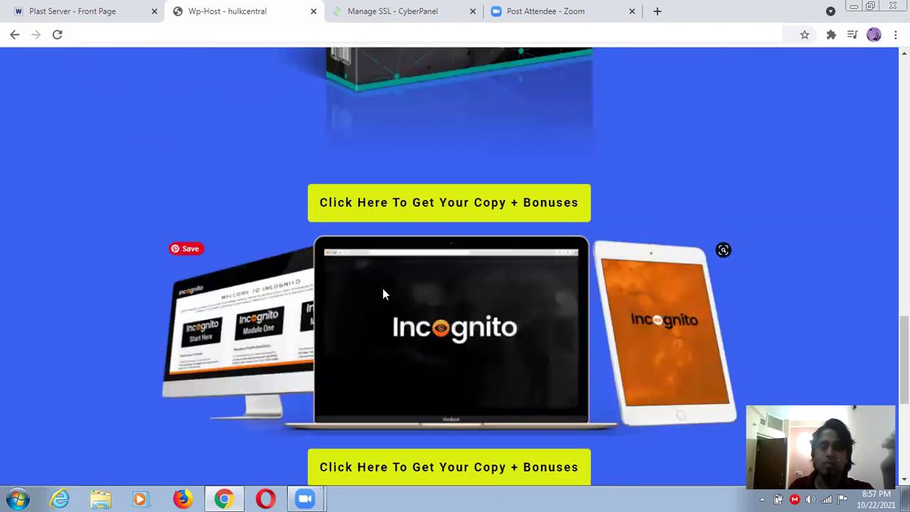
pyautogui.scroll(-2, 382, 290)
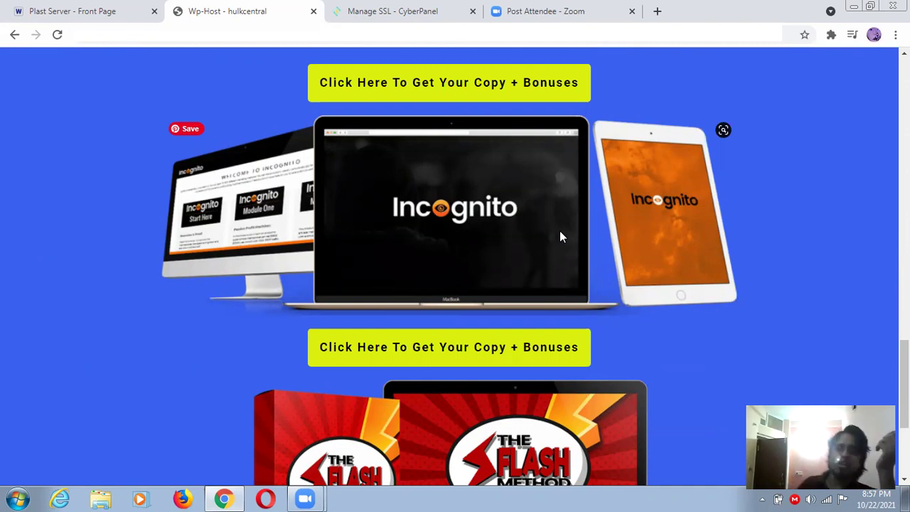
# - Examine The Flash Method bonus and highlight its note "ONLY FOR 20 MINUTES AFTER LAUNCH", then clear the highlight
pyautogui.scroll(-3, 560, 230)
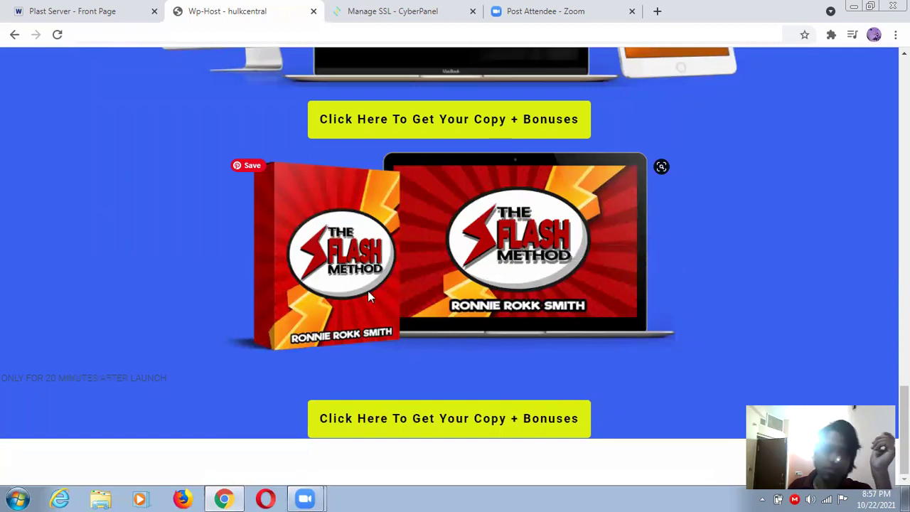
pyautogui.scroll(12, 443, 256)
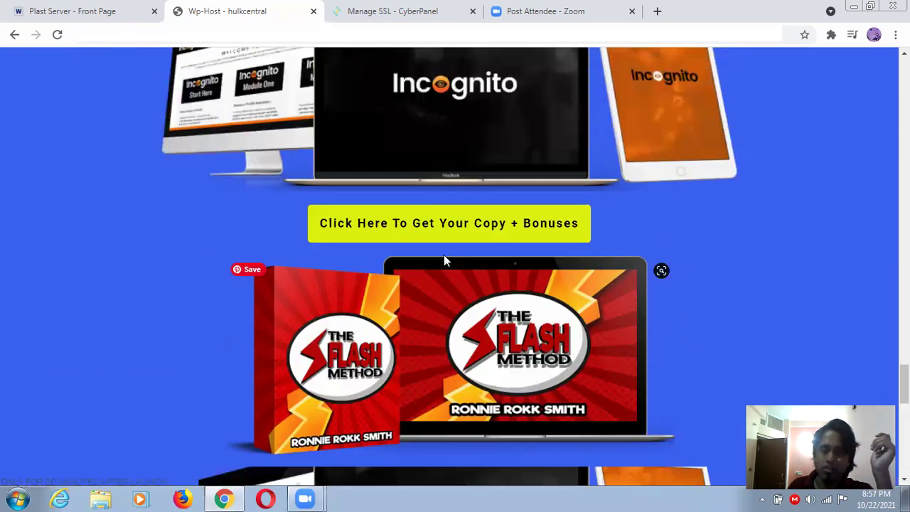
pyautogui.scroll(-4, 447, 254)
pyautogui.scroll(-8, 445, 253)
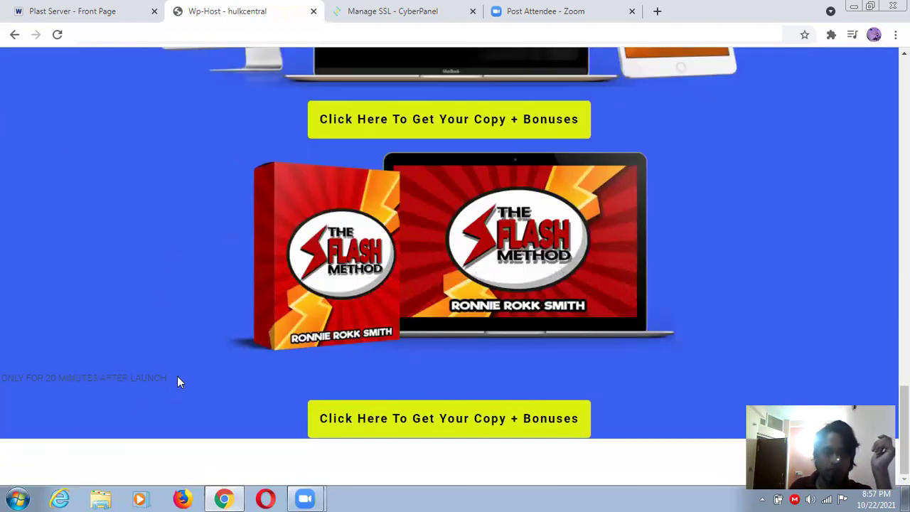
pyautogui.moveTo(177, 382); pyautogui.dragTo(214, 99)
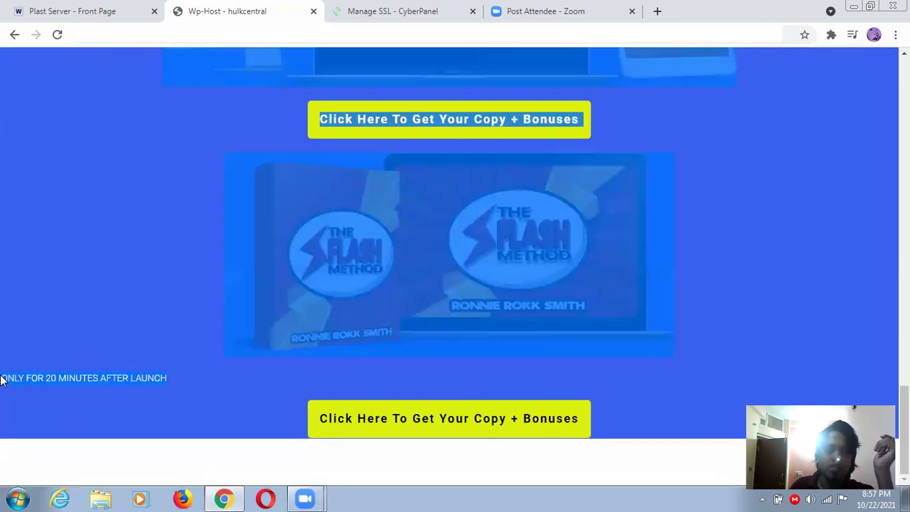
pyautogui.click(773, 320)
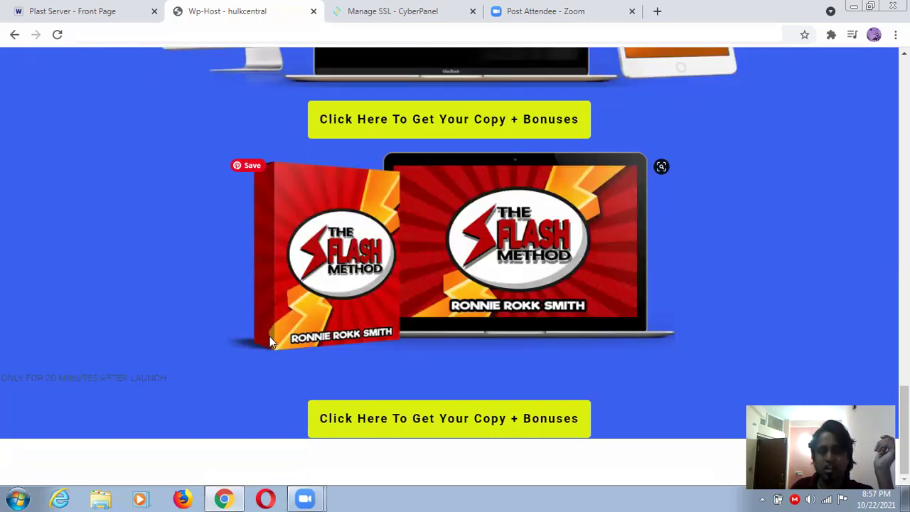
pyautogui.moveTo(17, 386); pyautogui.dragTo(104, 389)
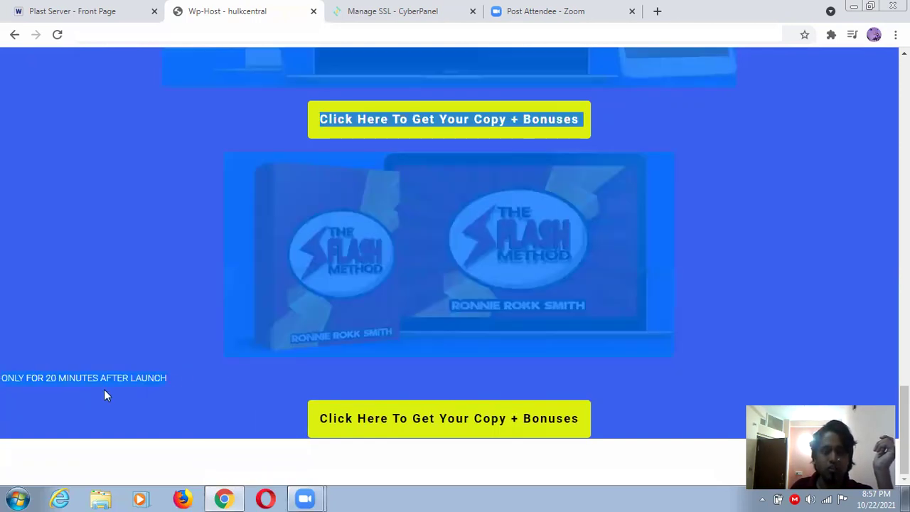
pyautogui.click(769, 246)
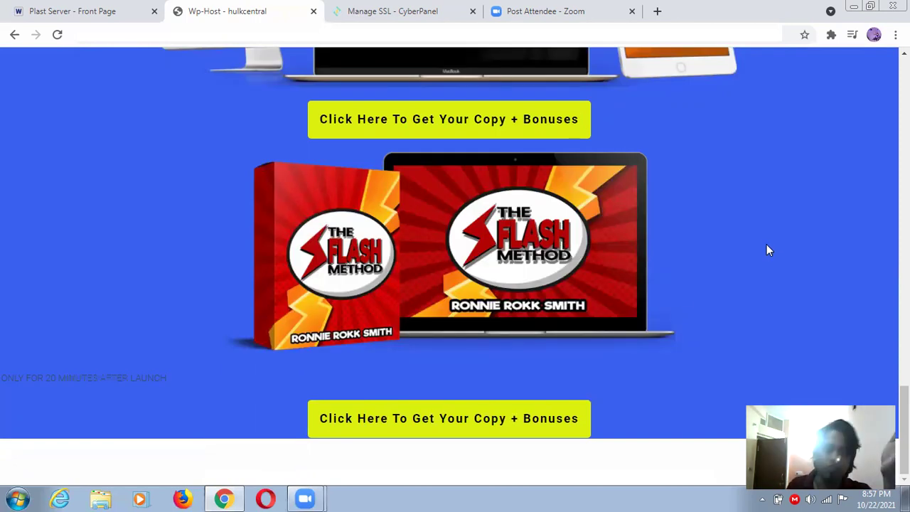
# - Switch to the Plast Server sales page, look through its content and return to the WP Host headline and price countdown
pyautogui.scroll(4, 425, 360)
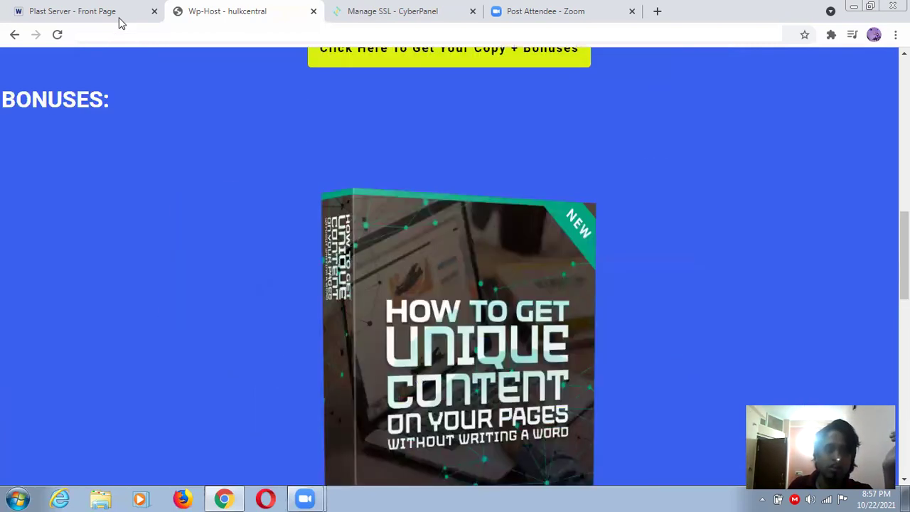
pyautogui.click(118, 16)
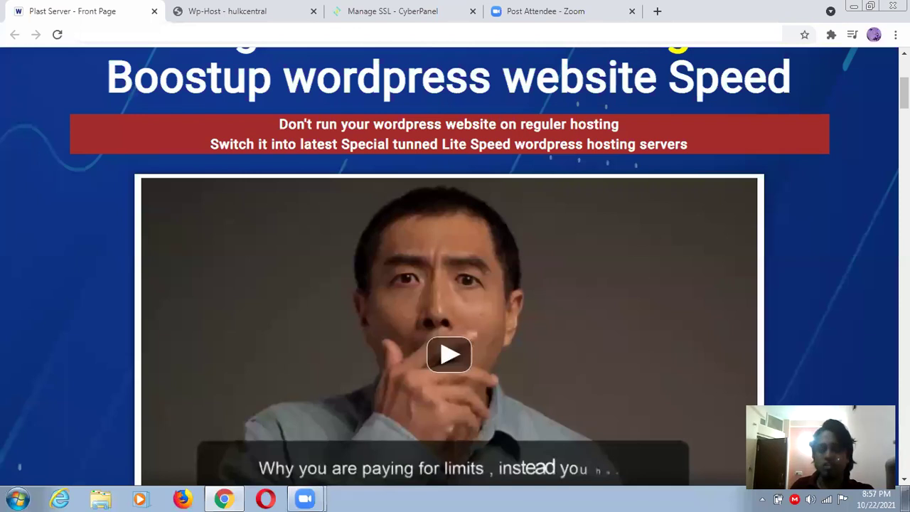
pyautogui.scroll(-1, 455, 284)
pyautogui.scroll(-5, 454, 270)
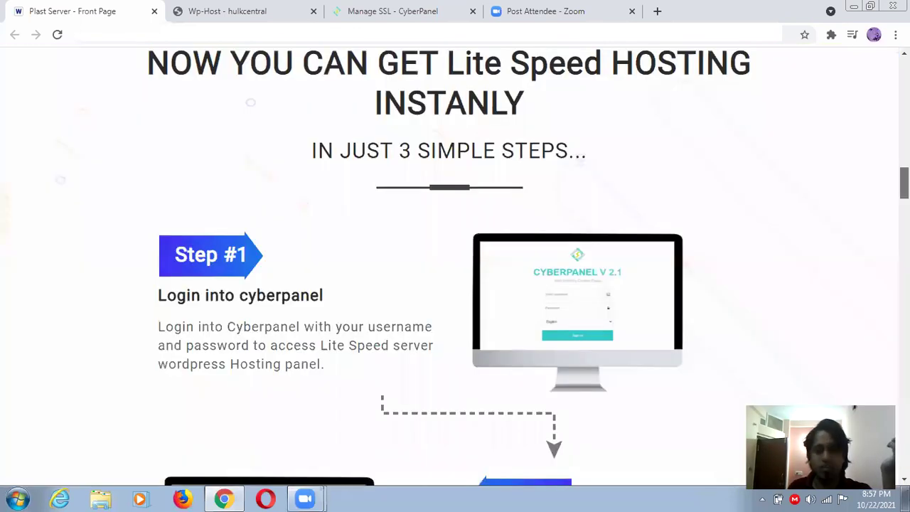
pyautogui.scroll(-10, 455, 270)
pyautogui.press('Home')
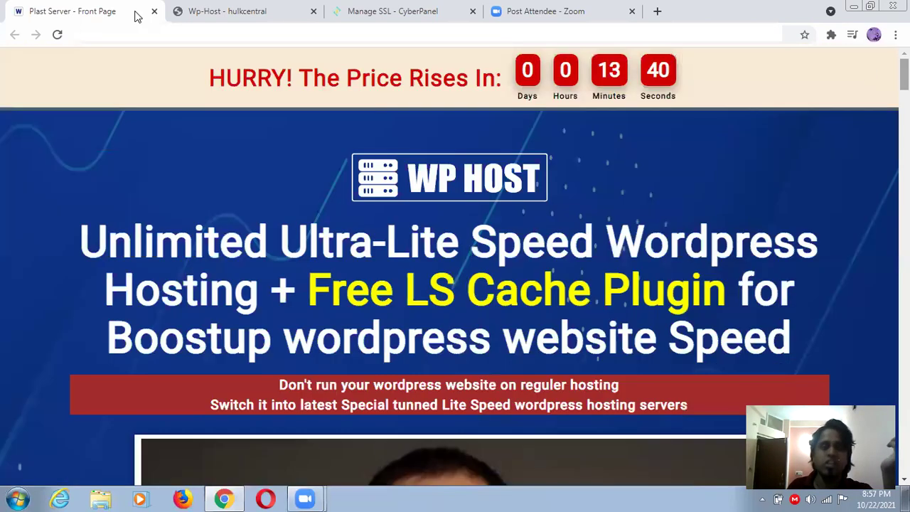
# - View the special bonus notice at the start of the Wp-Host page, and return to CyberPanel's SSL management page
pyautogui.click(184, 10)
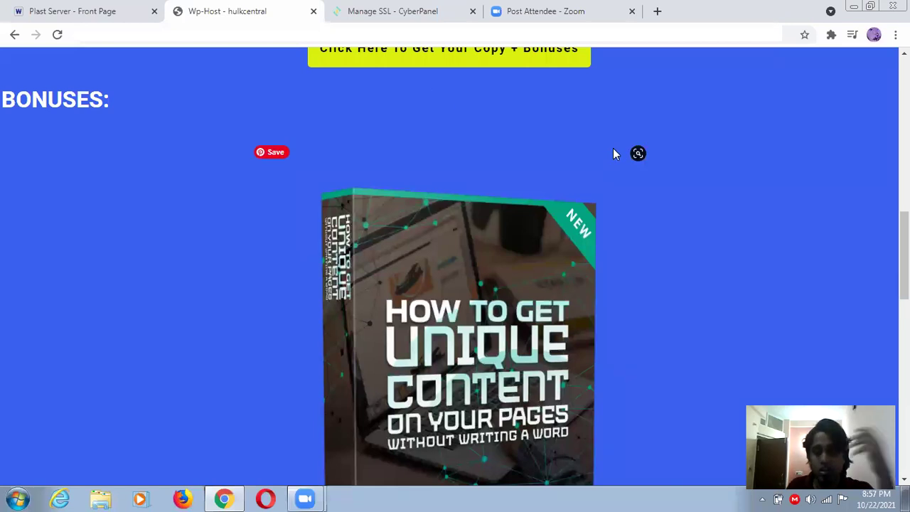
pyautogui.scroll(5, 613, 151)
pyautogui.scroll(5, 613, 150)
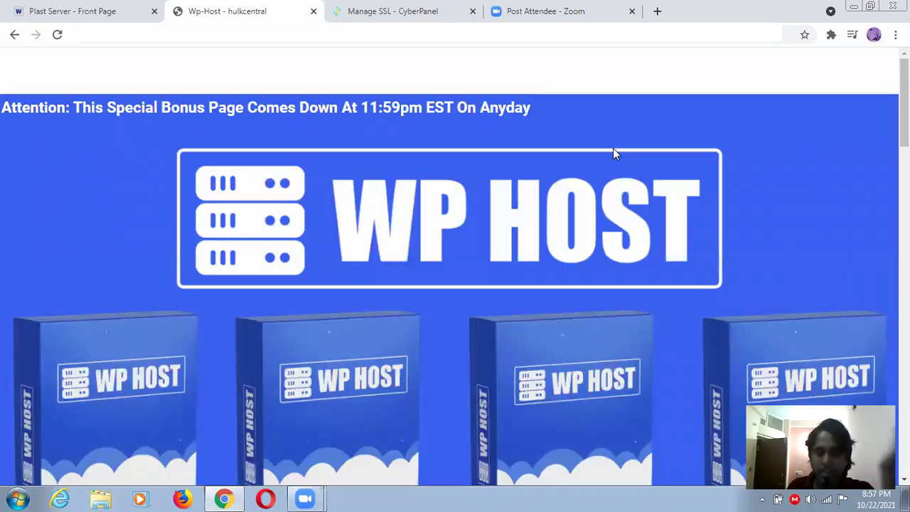
pyautogui.click(343, 11)
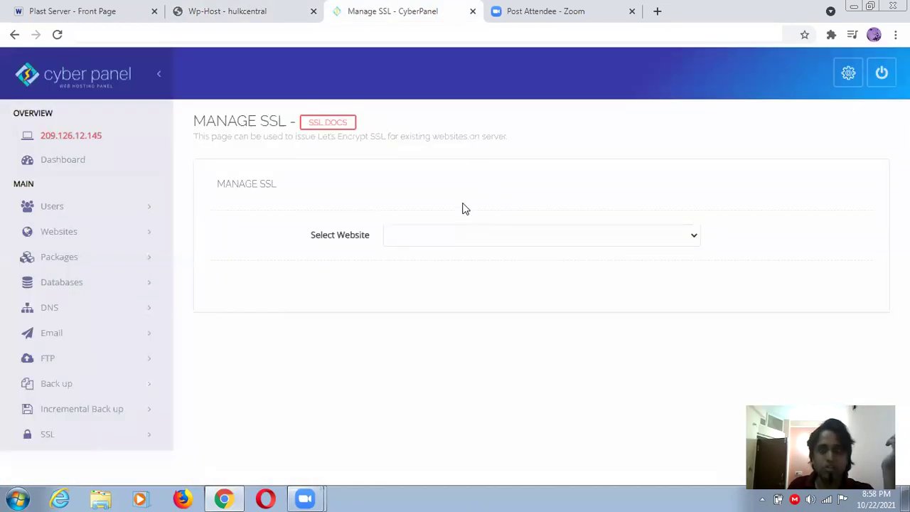